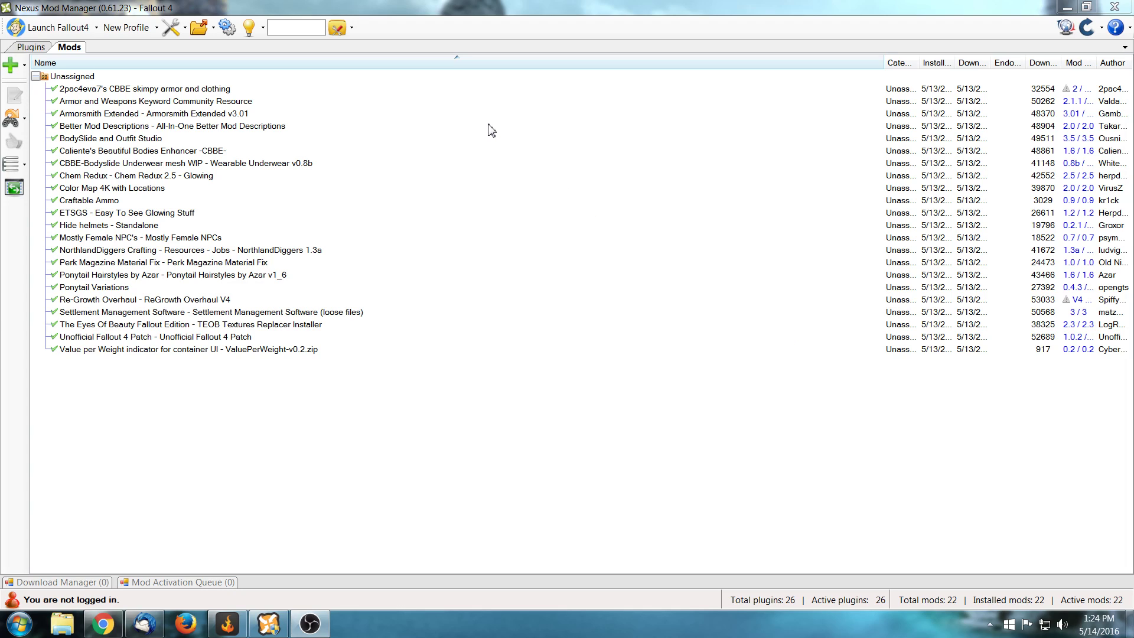
- Set the BodySlide executable location to the folder C:\Games\Fallout 4\Data\Tools\BodySlide
left_click(351, 28)
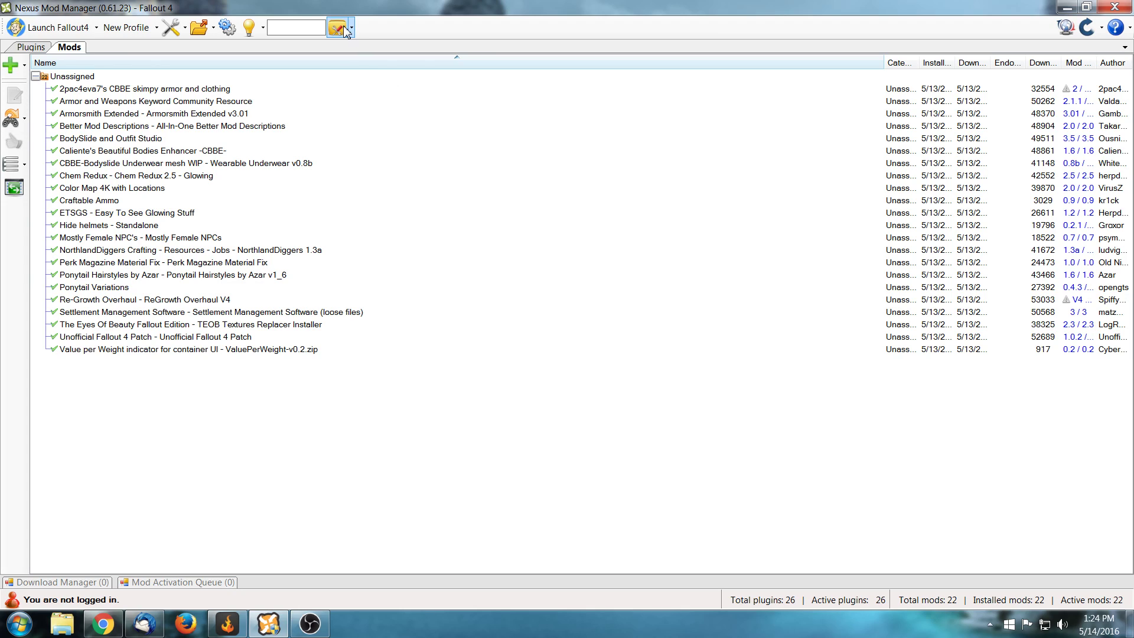
left_click(351, 29)
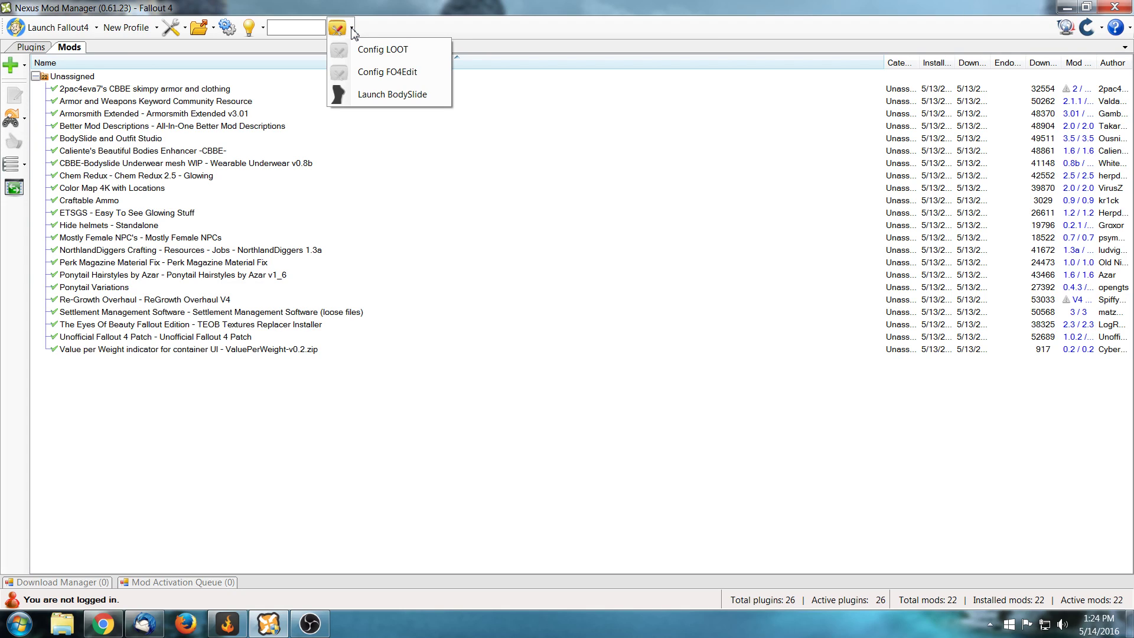
left_click(380, 99)
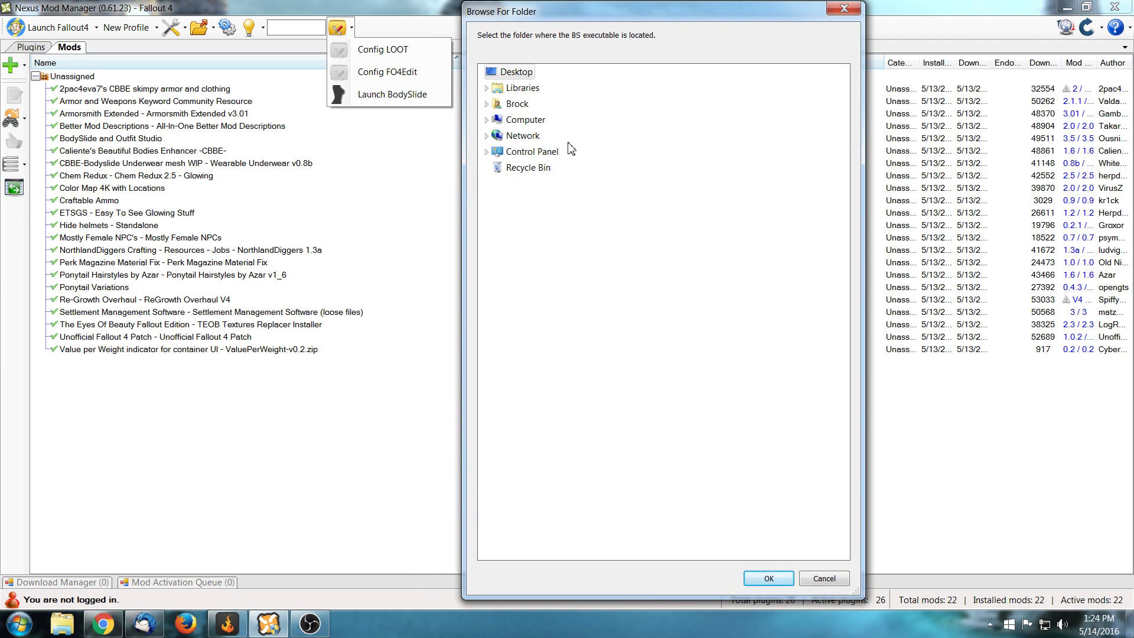
left_click(487, 120)
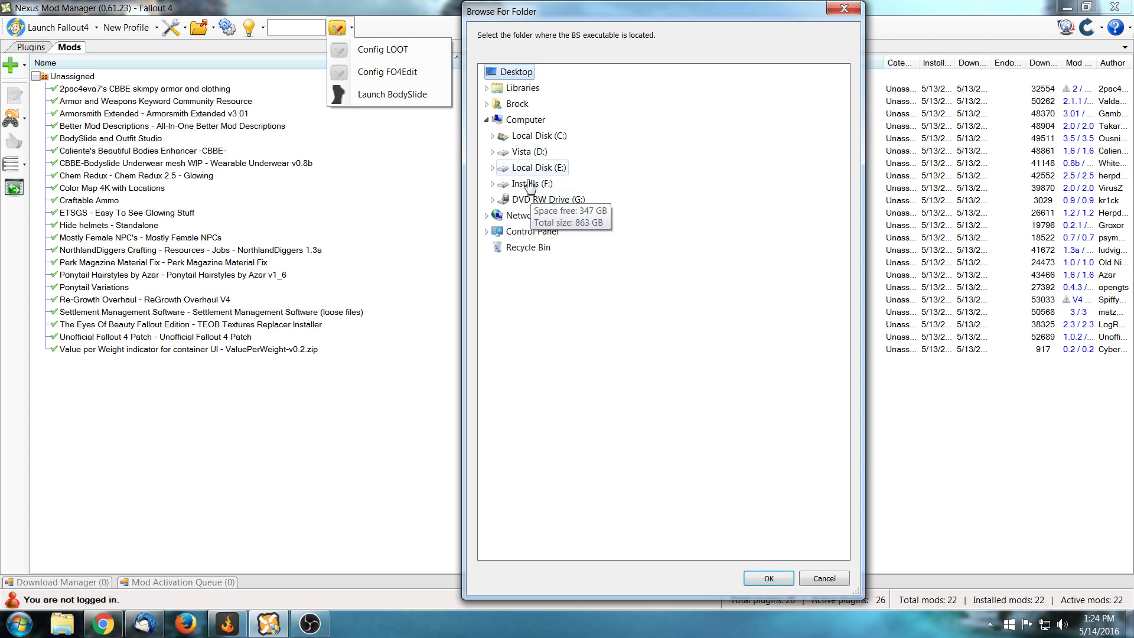
left_click(492, 136)
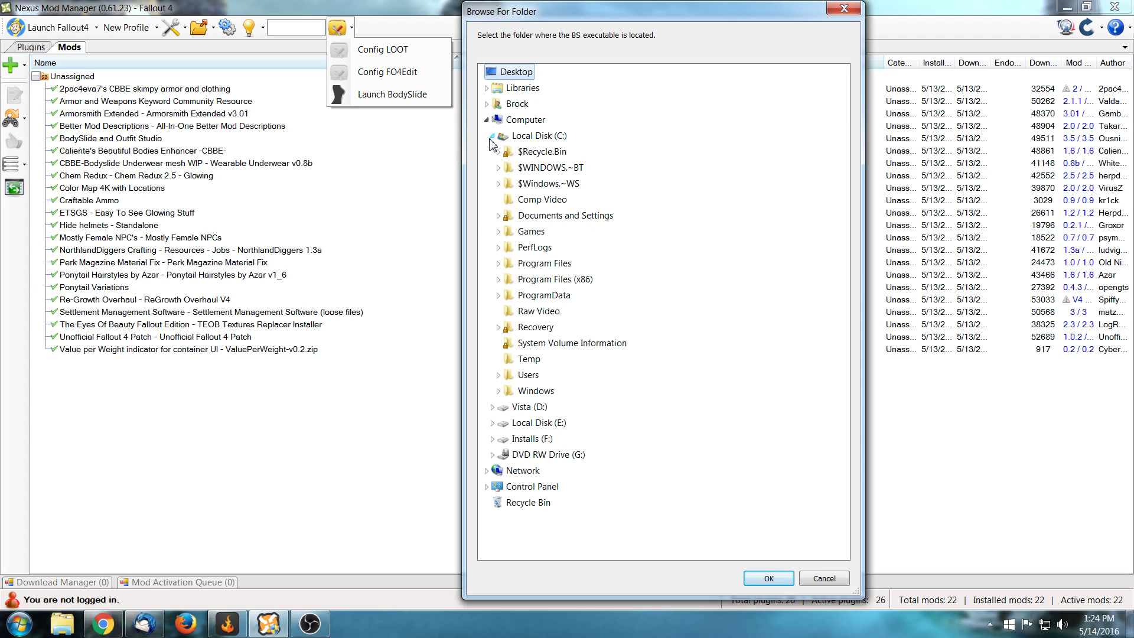
double_click(531, 232)
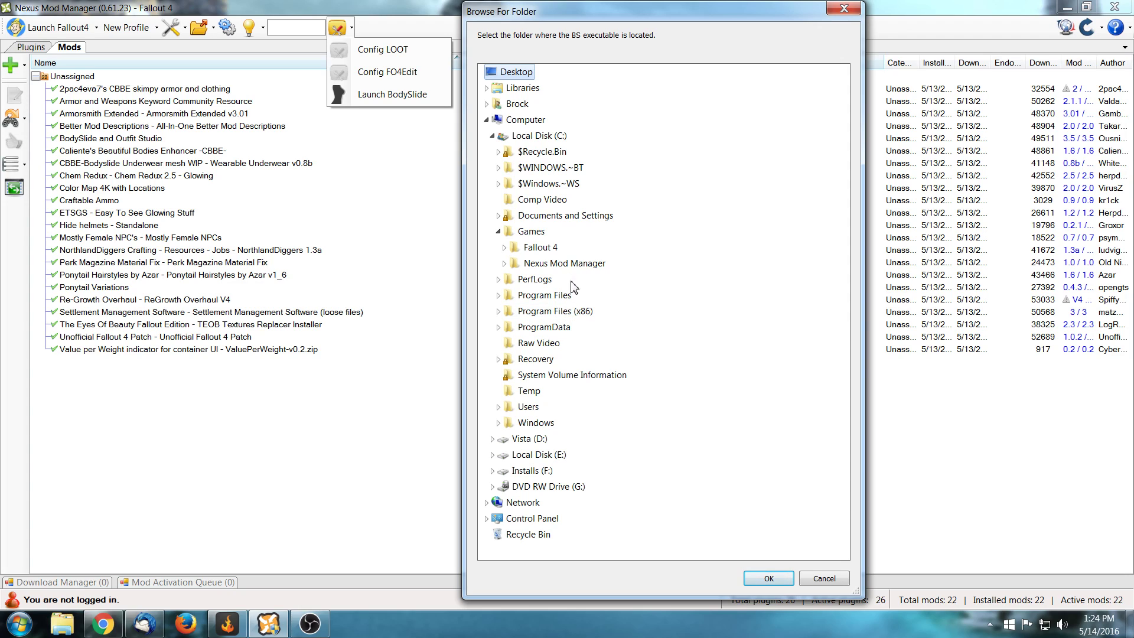
double_click(539, 248)
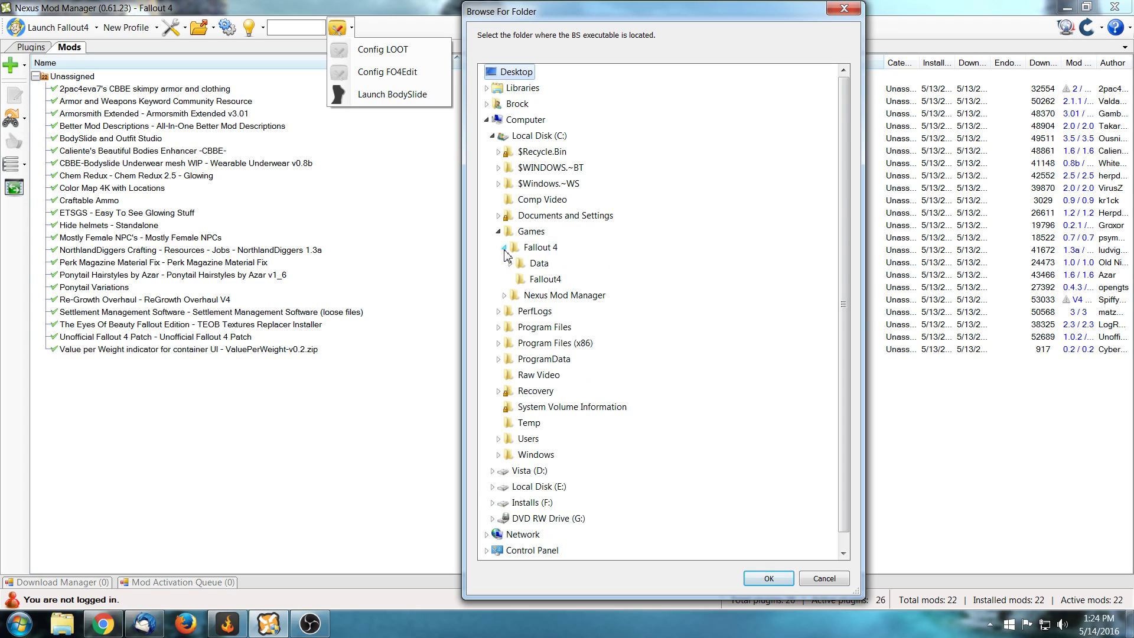
double_click(538, 264)
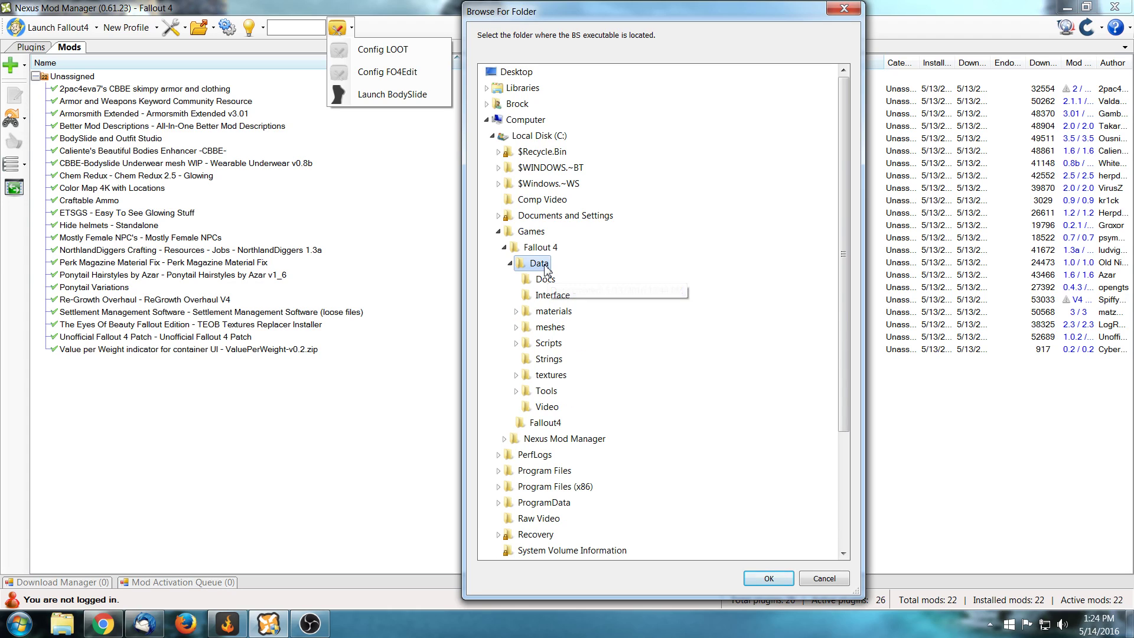
double_click(544, 392)
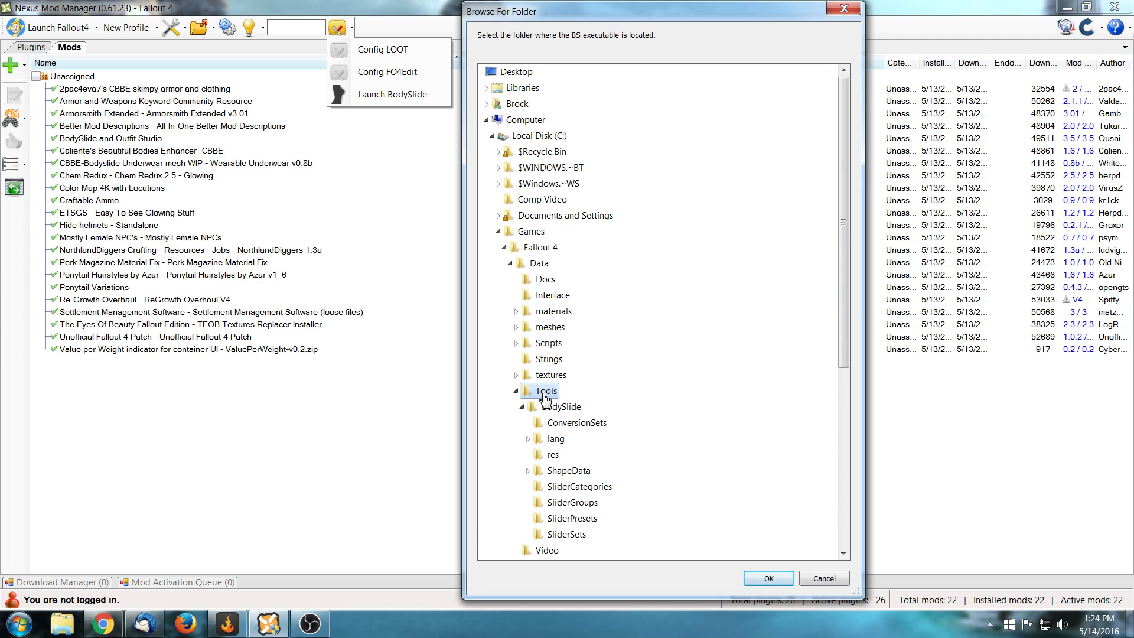
left_click(550, 407)
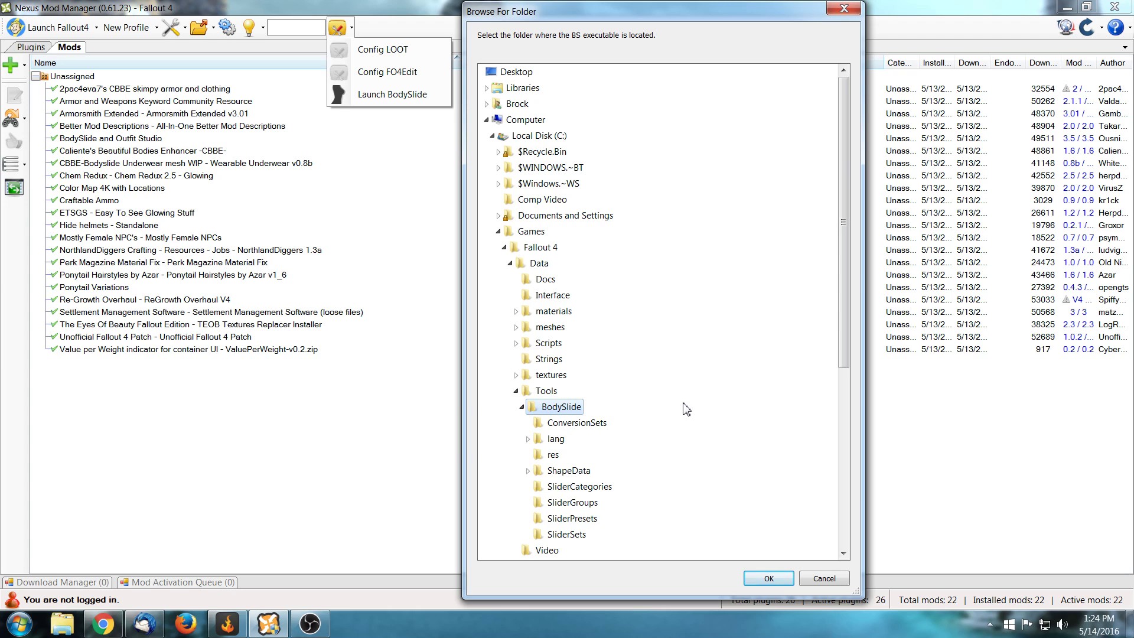
left_click(752, 577)
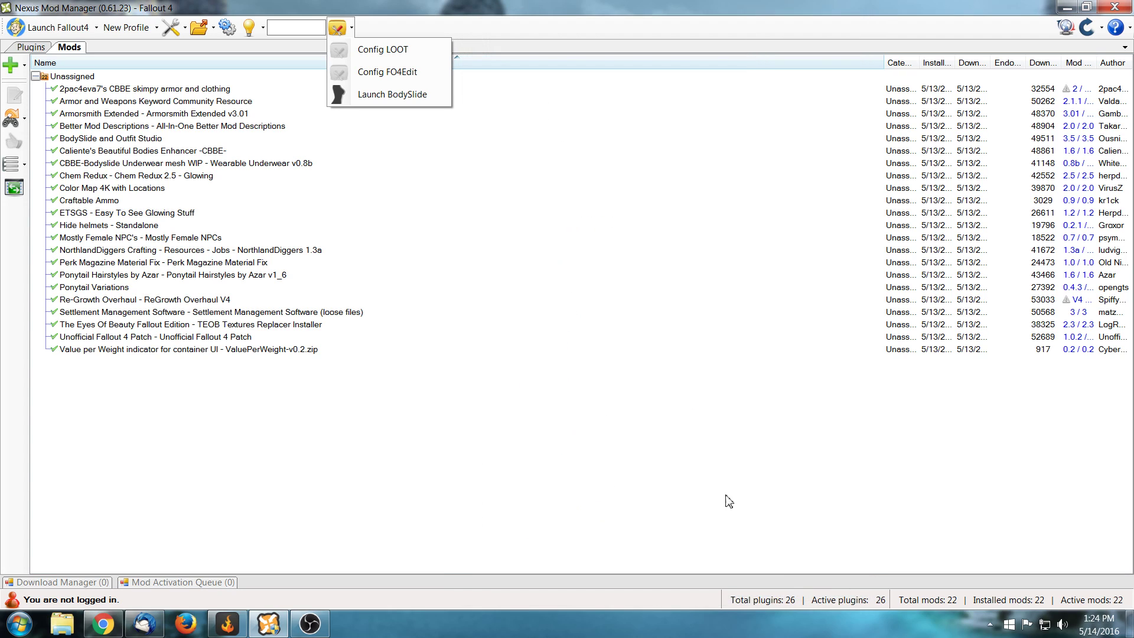
- Launch BodySlide from the supported tools, closing and relaunching it once
left_click(402, 96)
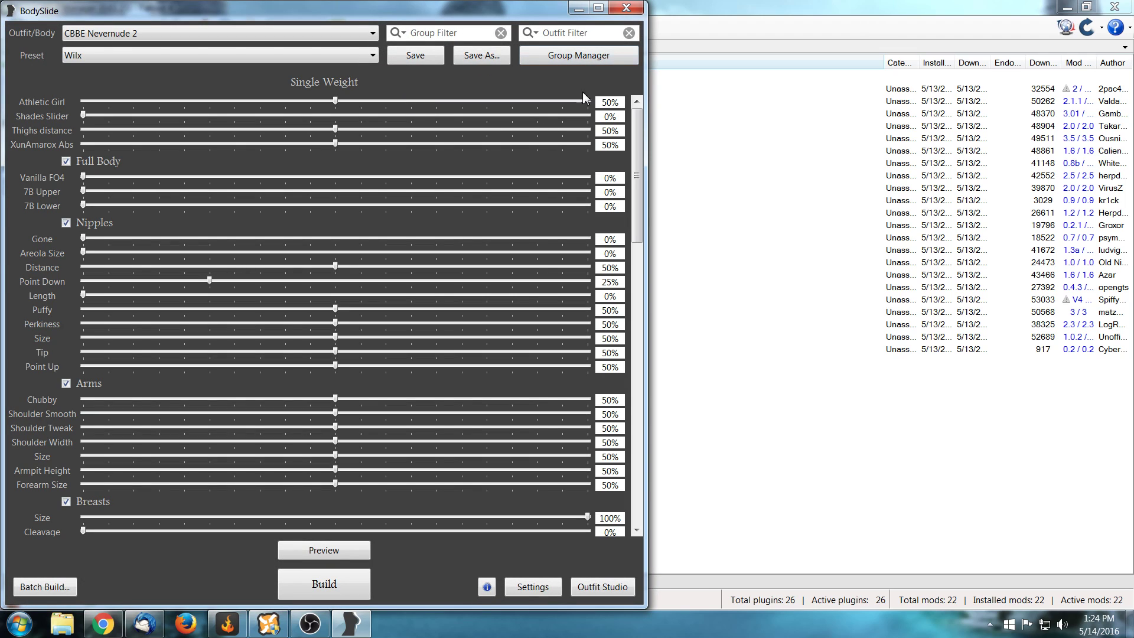
left_click(626, 7)
left_click(337, 27)
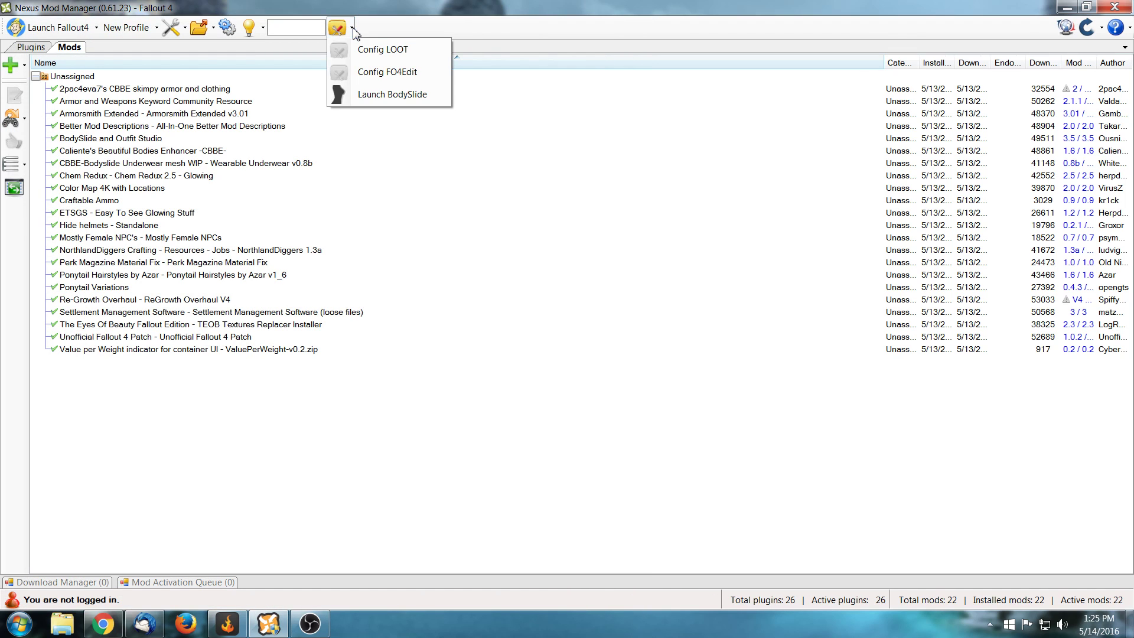
left_click(392, 95)
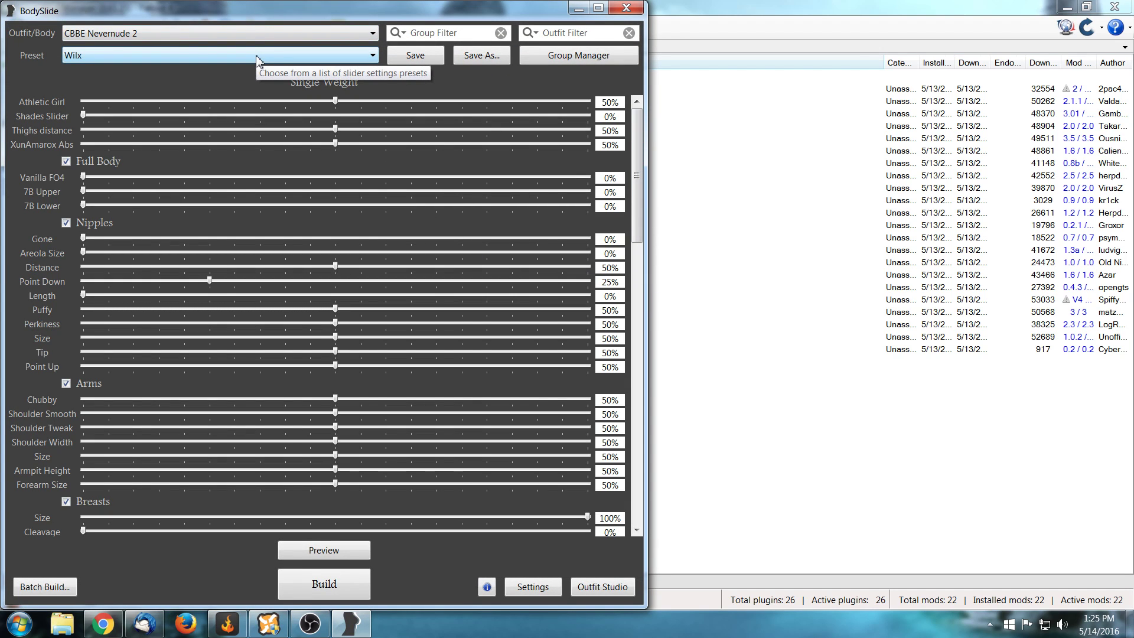
- Pick the CBBE Nevernude 2 outfit and examine its model up close from several angles in the preview
left_click(372, 34)
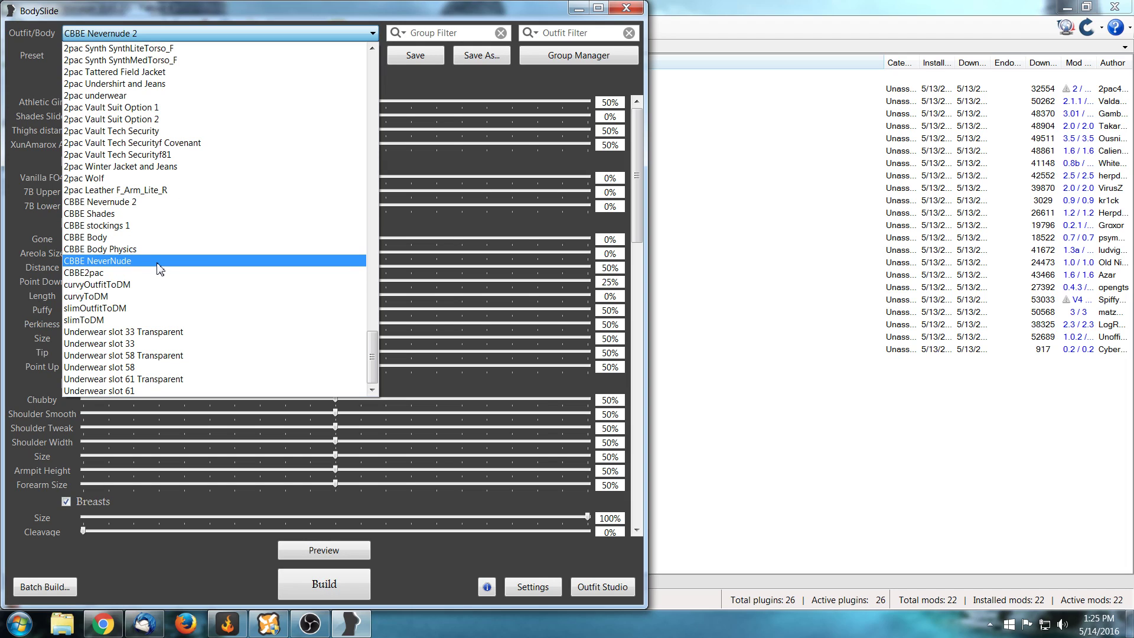
left_click(172, 204)
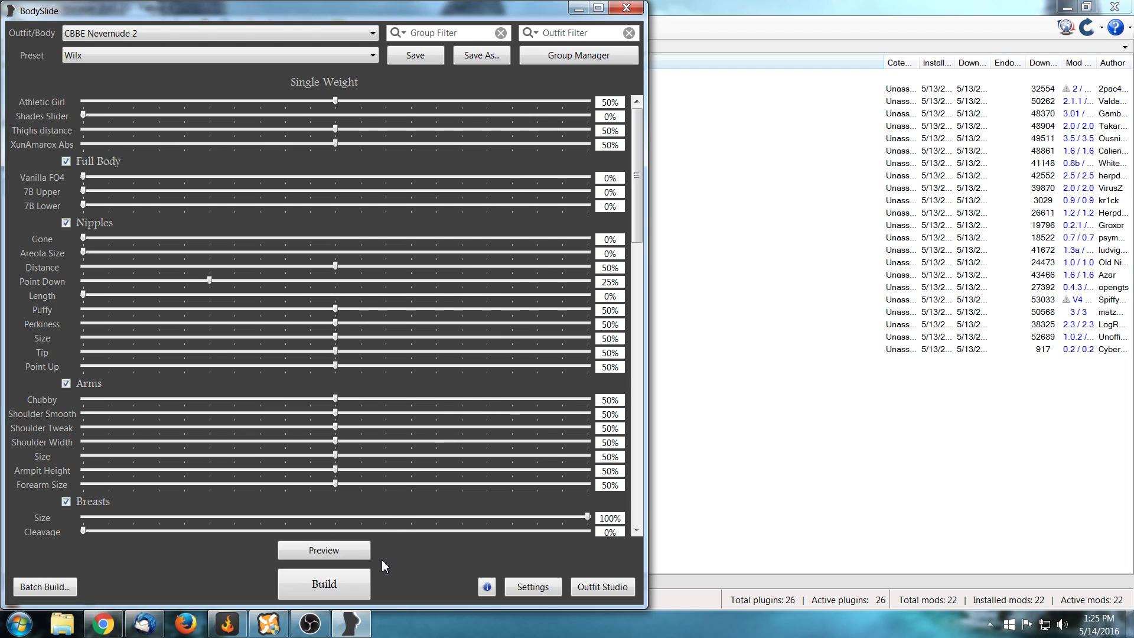
left_click(351, 553)
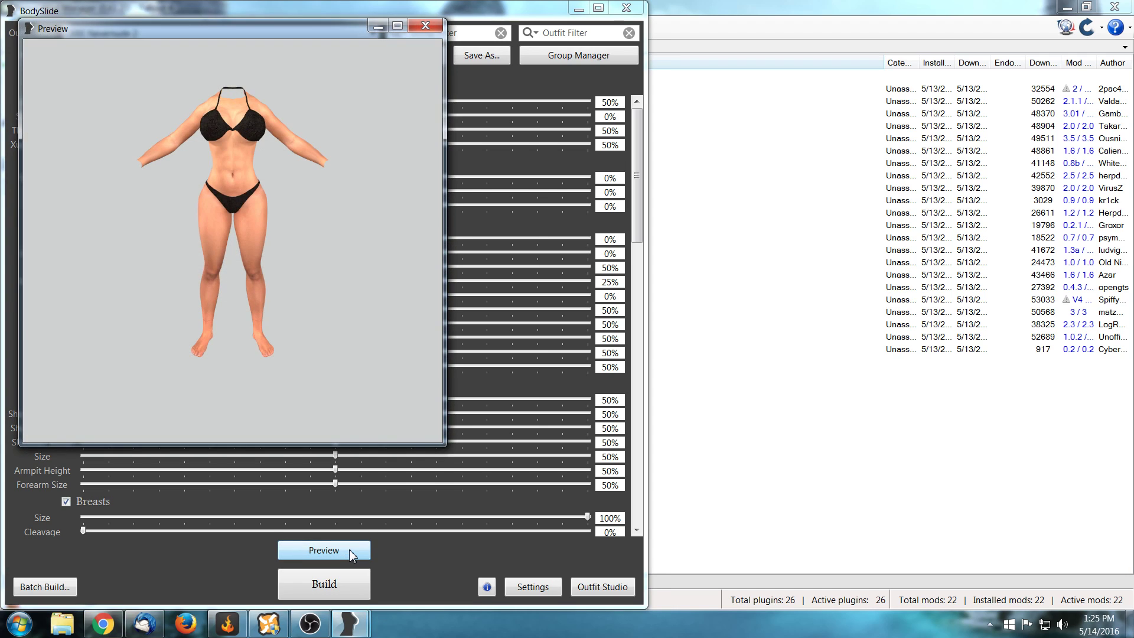
left_click_drag(275, 29, 908, 11)
left_click_drag(919, 185, 893, 222)
scroll(893, 222, "up", 3)
left_click_drag(961, 170, 974, 268)
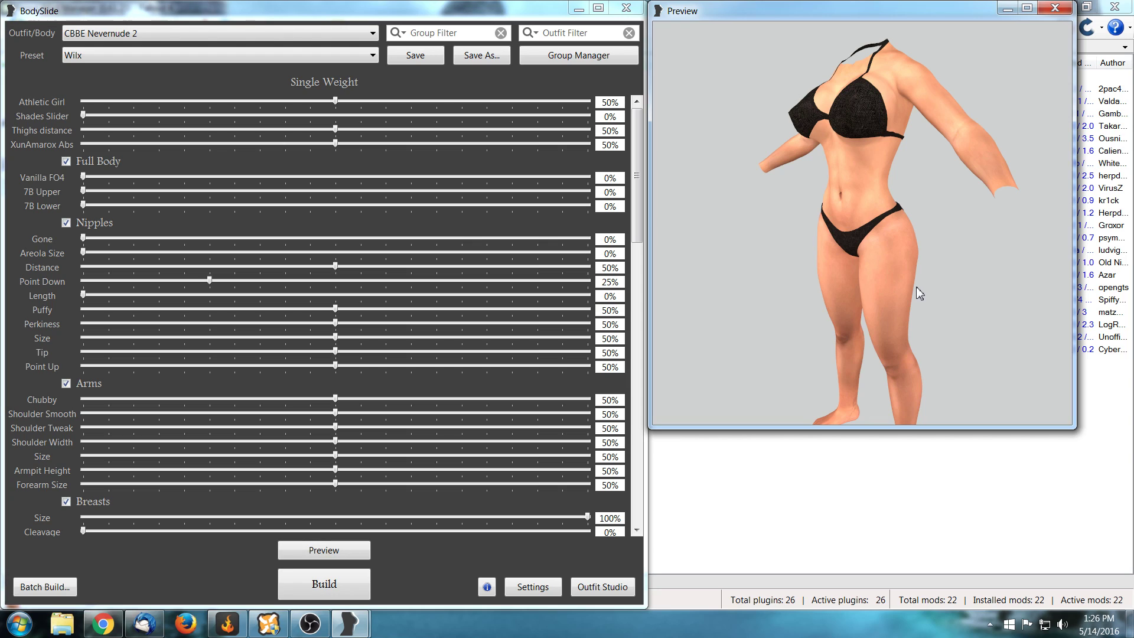
left_click(1054, 7)
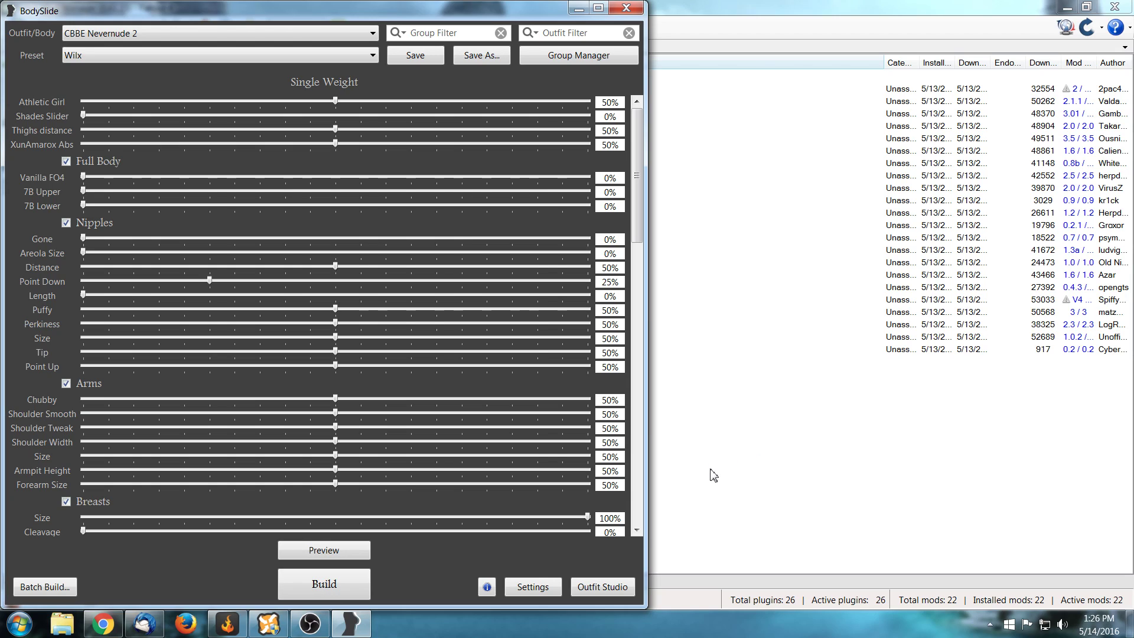
- Remove the backslash before Data in the game data path and preview the outfit with that setting
left_click(533, 587)
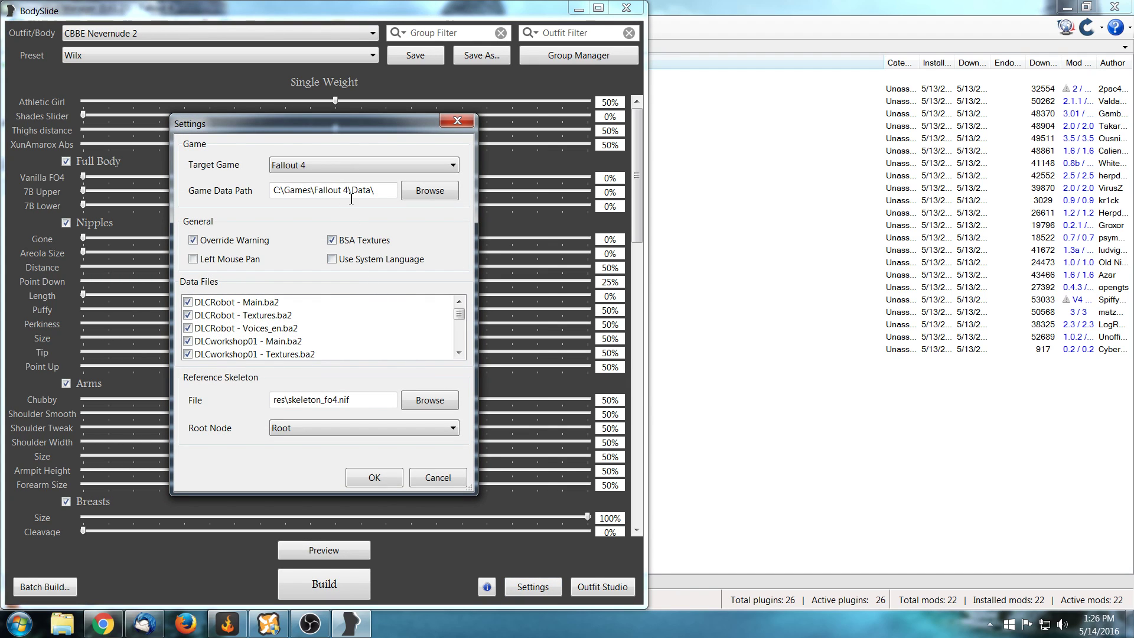
key("BackSpace")
left_click(389, 478)
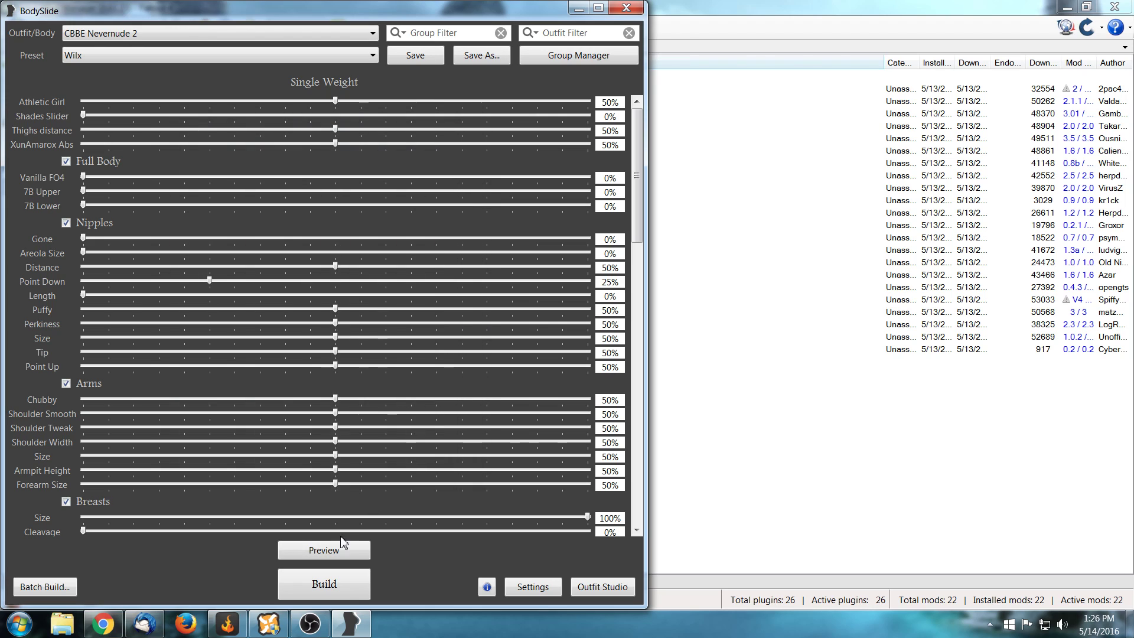
left_click(339, 551)
left_click_drag(340, 338, 379, 345)
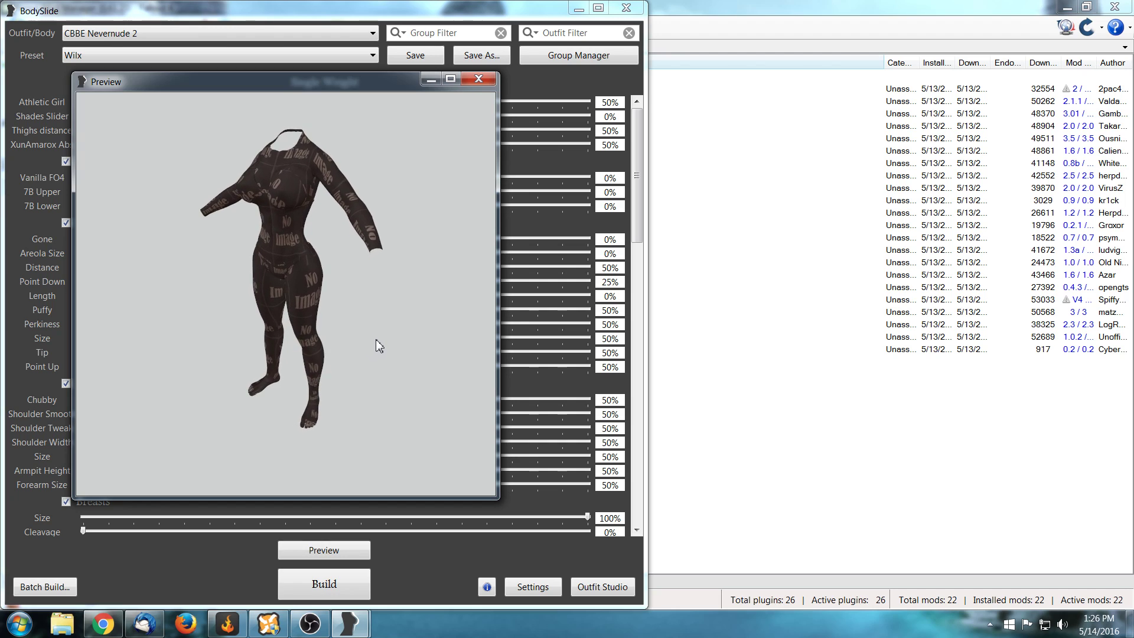
left_click(478, 78)
- Set the game data path to C:\Games\Fallout 4\Data\ and check the outfit's textures in the preview
left_click(537, 586)
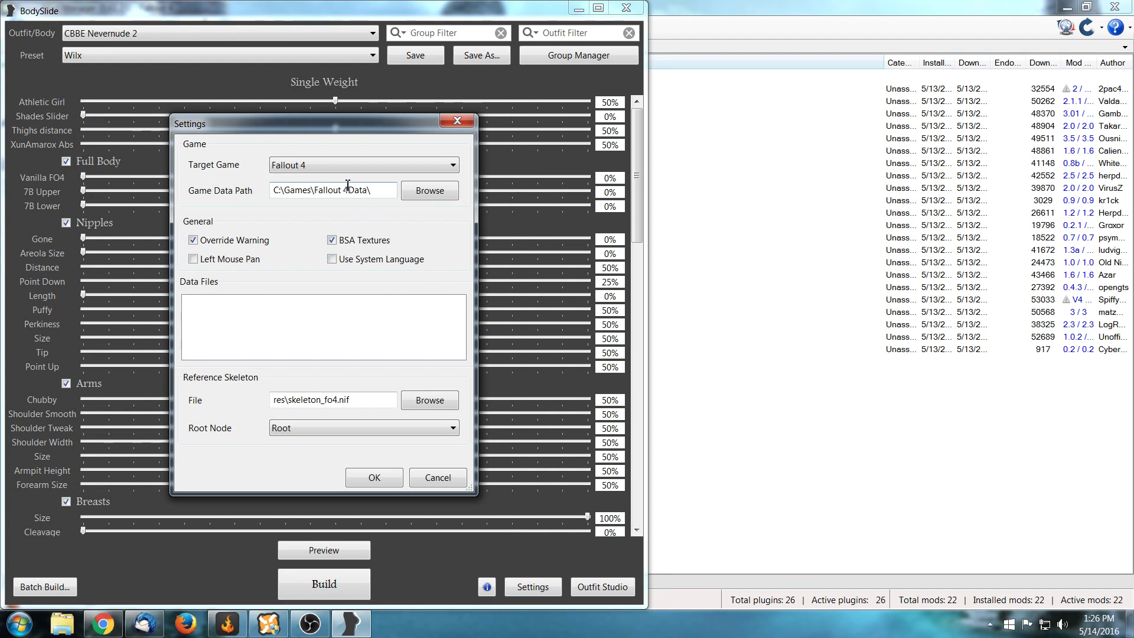
type("\\")
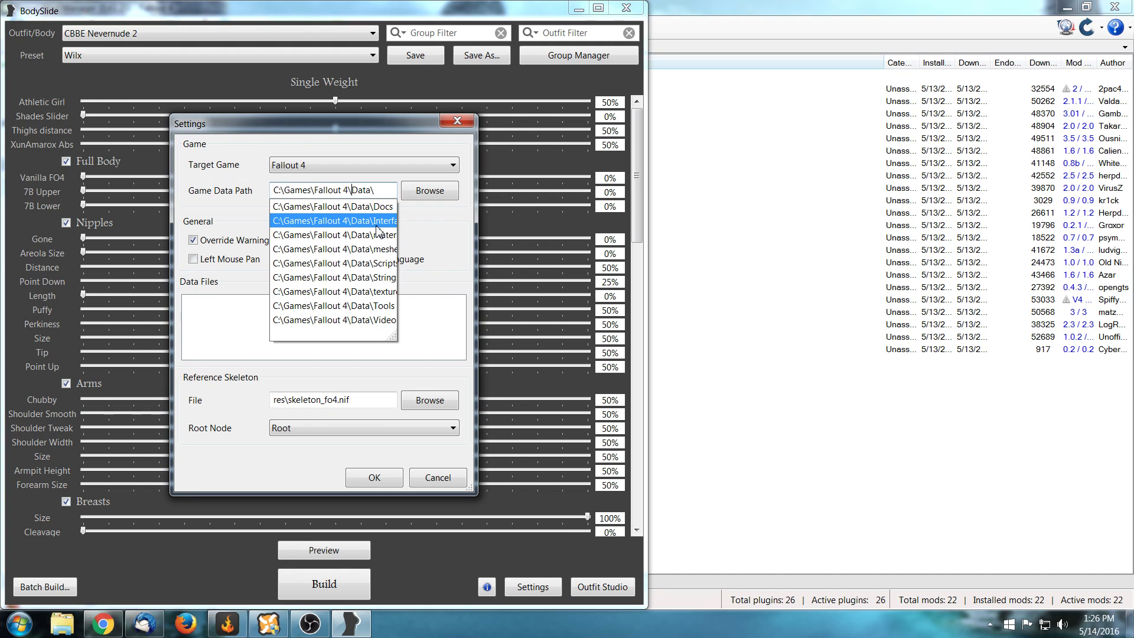
left_click(451, 190)
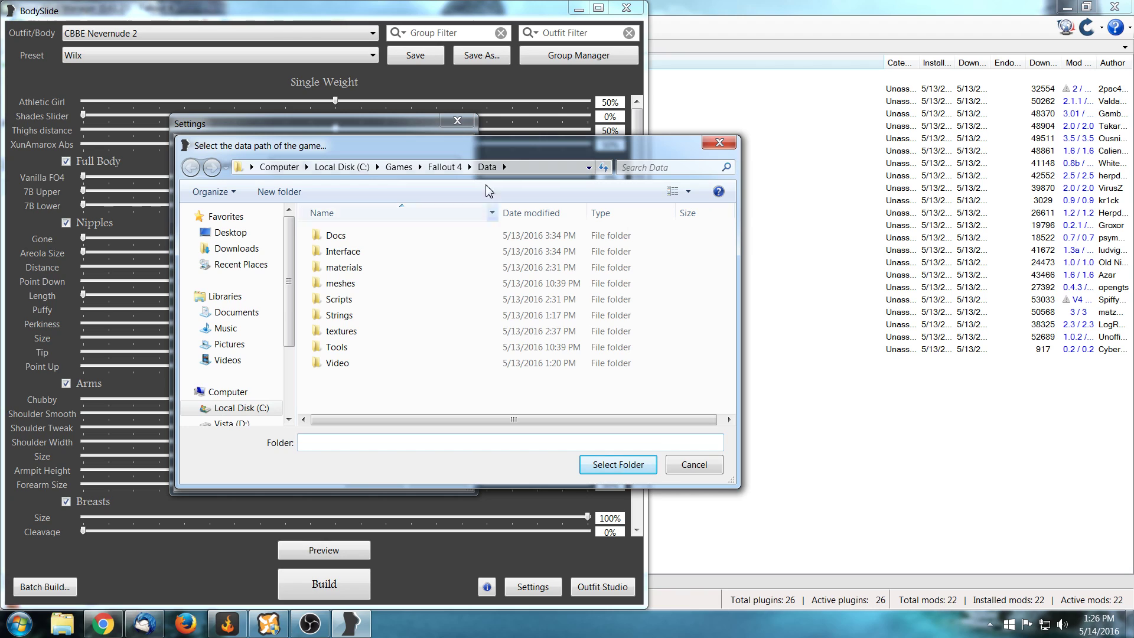
left_click(693, 465)
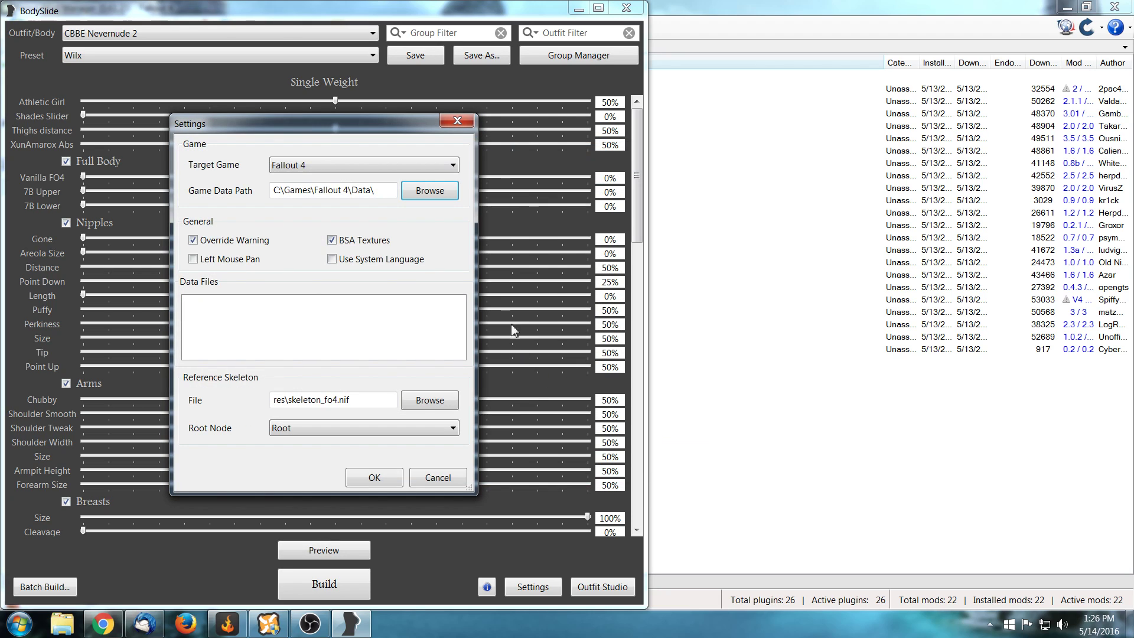
left_click(381, 478)
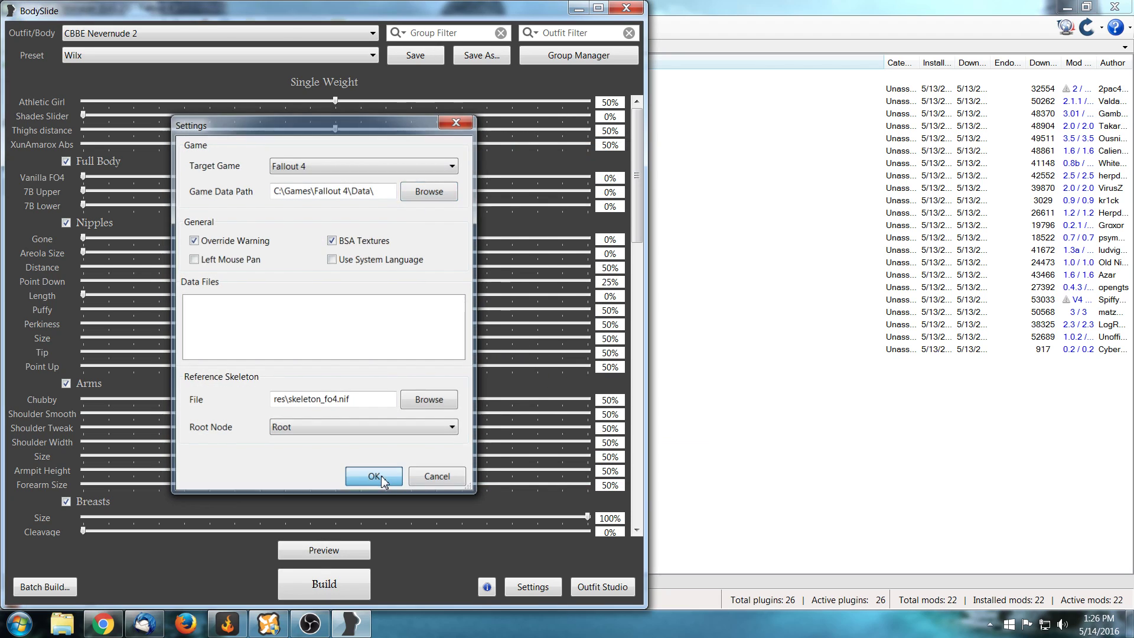
left_click(325, 551)
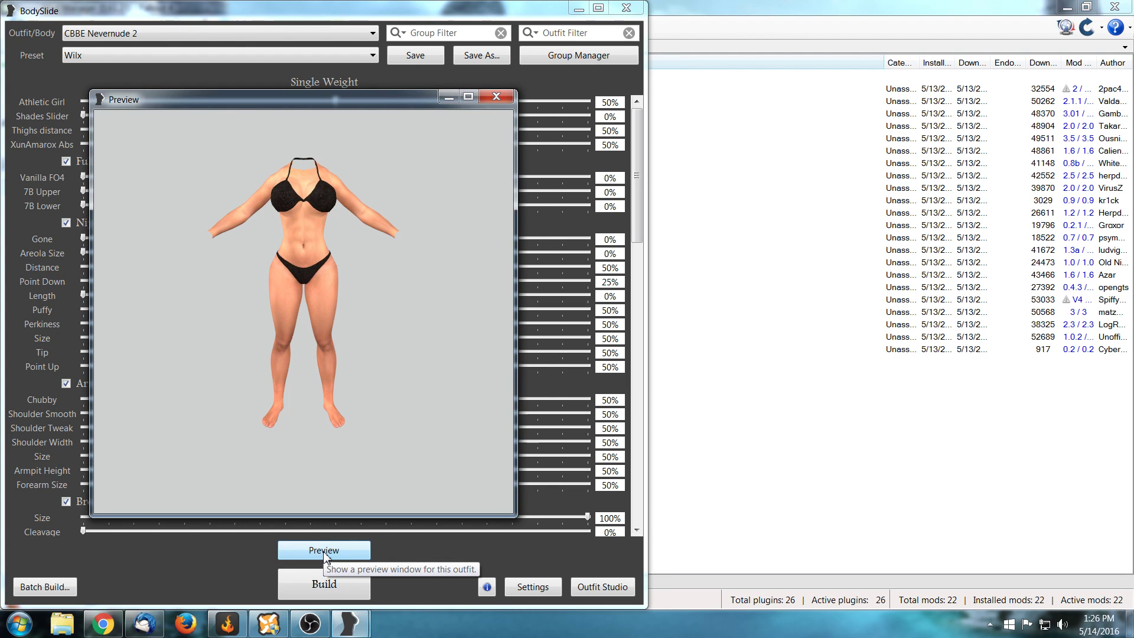
left_click(495, 97)
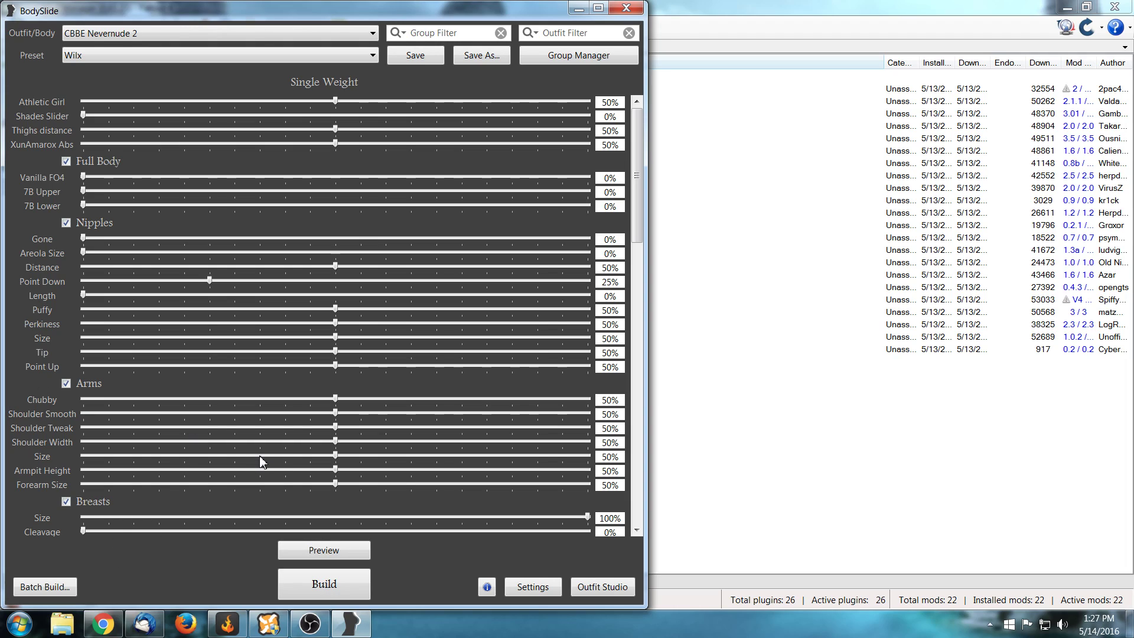
- Open the folder C:\Games\Fallout 4\Data in Windows Explorer
left_click(68, 625)
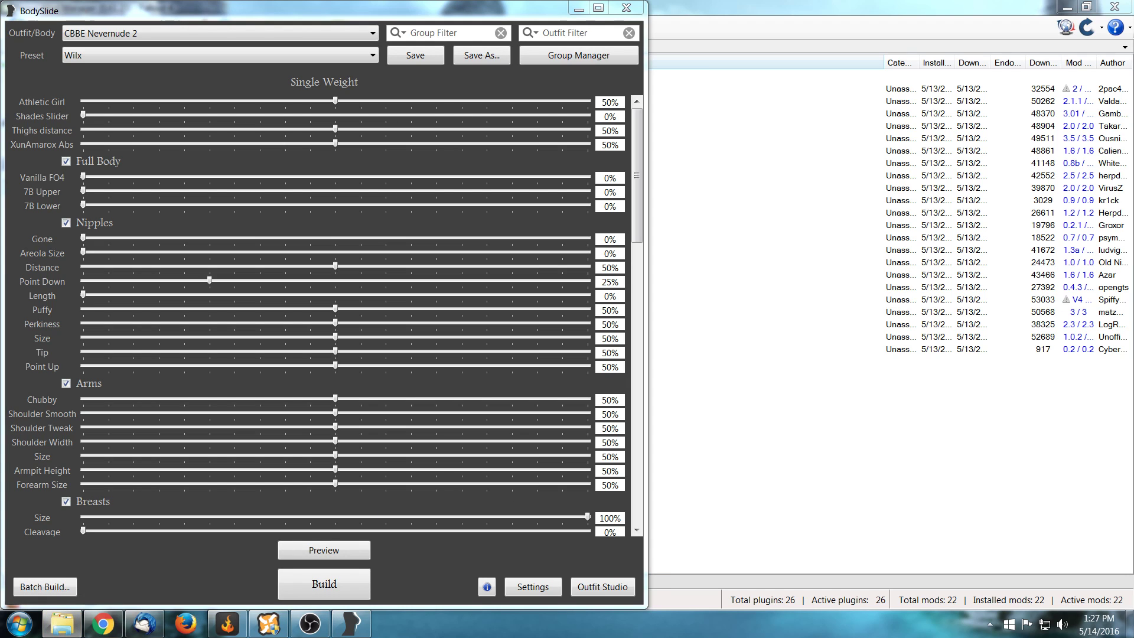
left_click_drag(1133, 7, 632, 23)
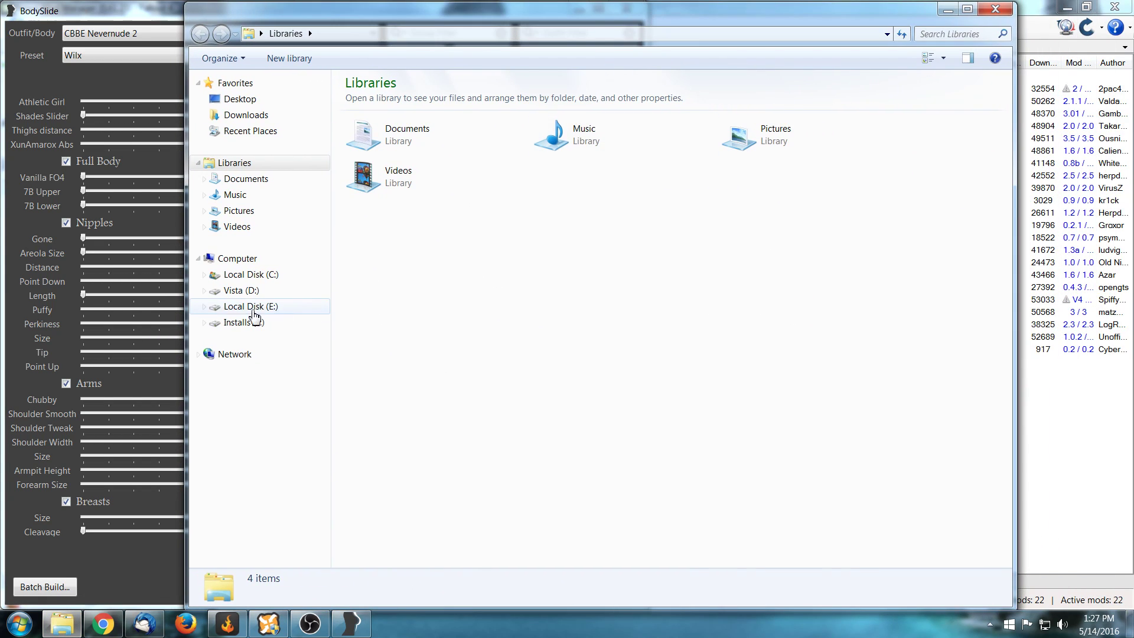
left_click(242, 276)
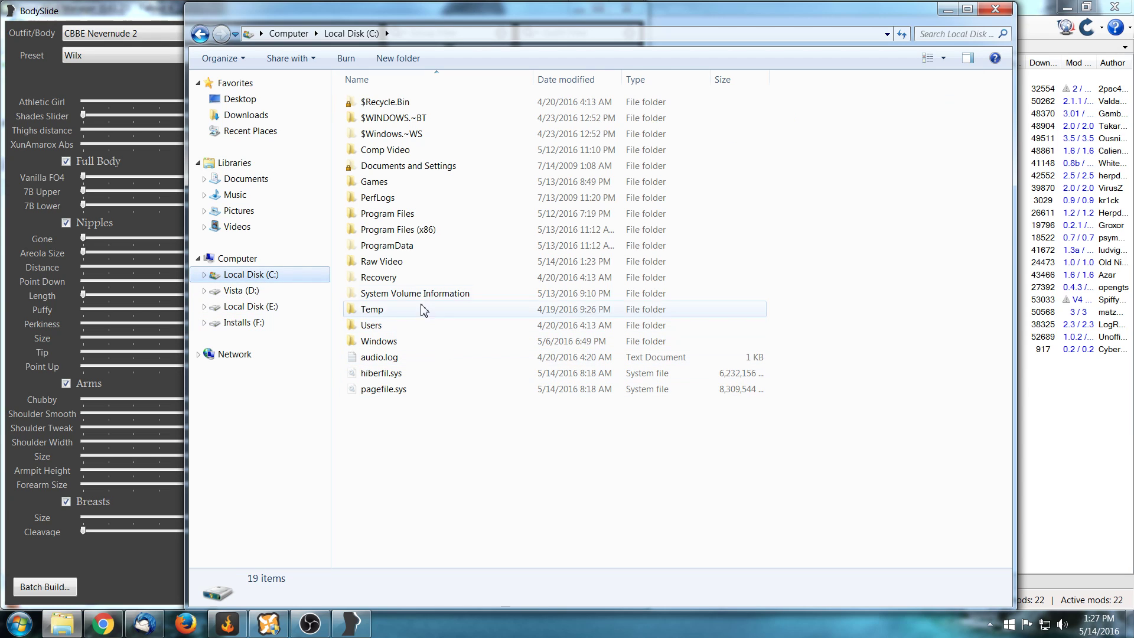
double_click(378, 183)
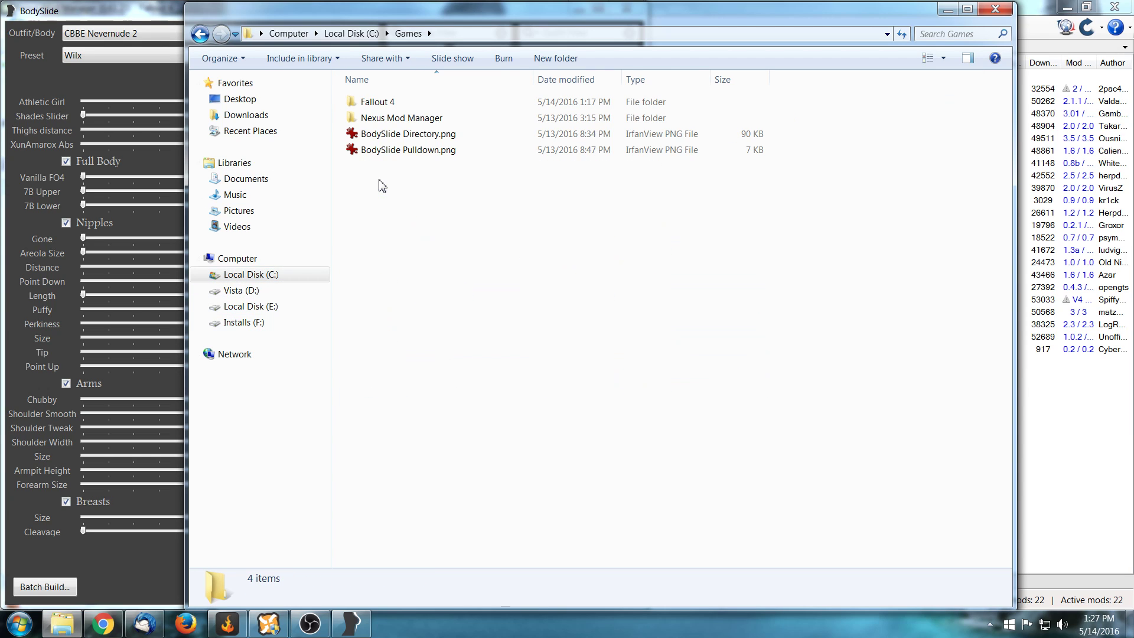
double_click(378, 102)
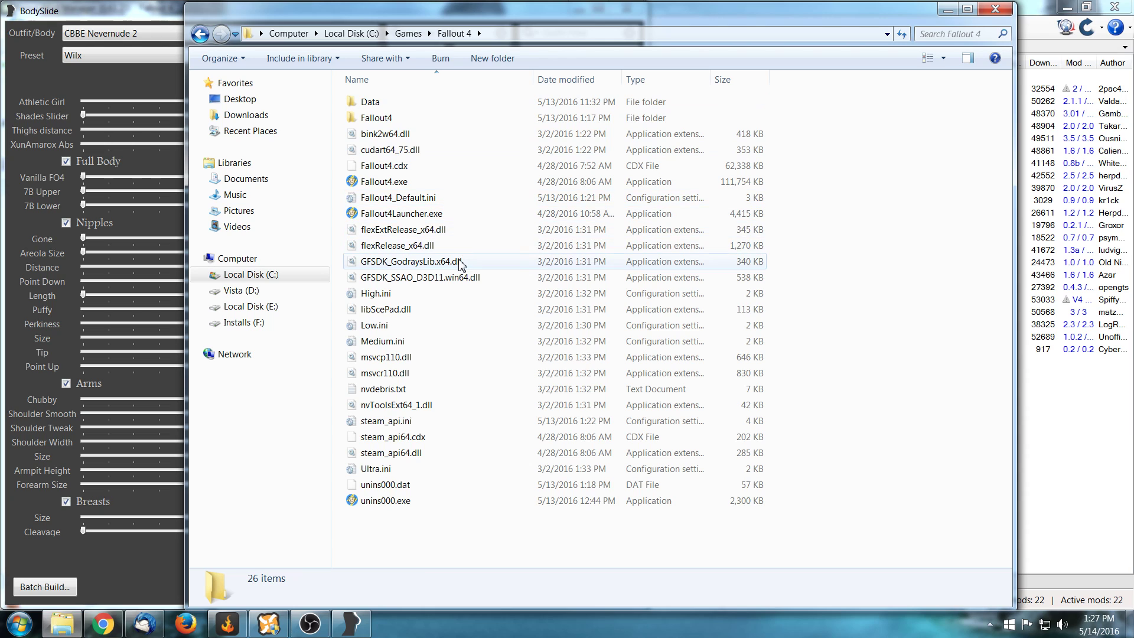
double_click(393, 101)
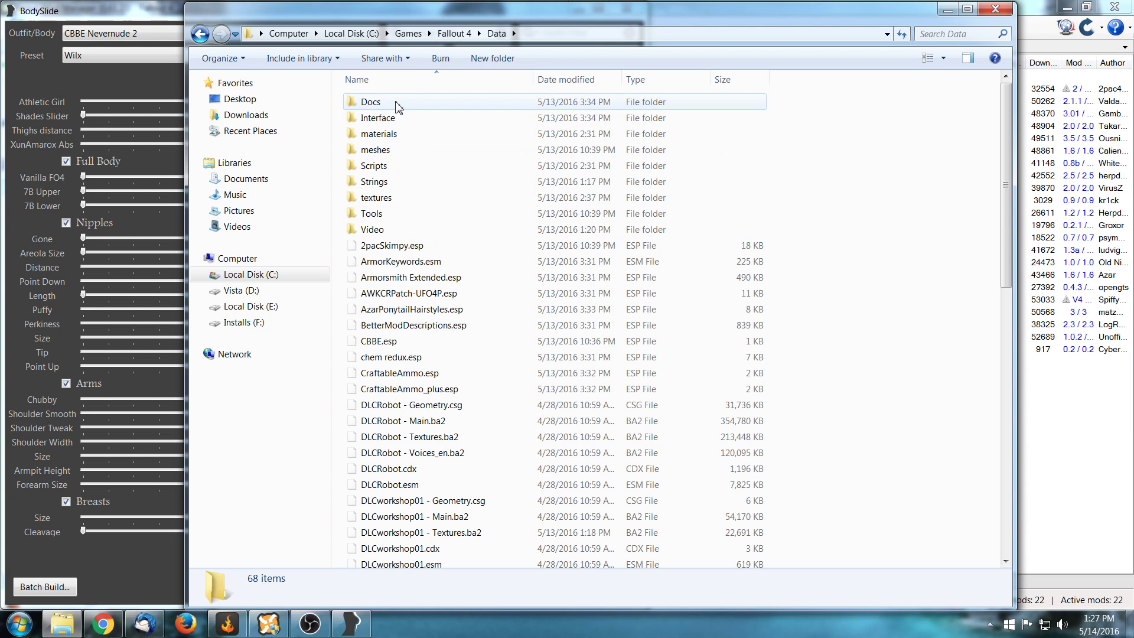
- Find the preset file Wilx.xml in the Data folder and select it
scroll(496, 414, "down", 13)
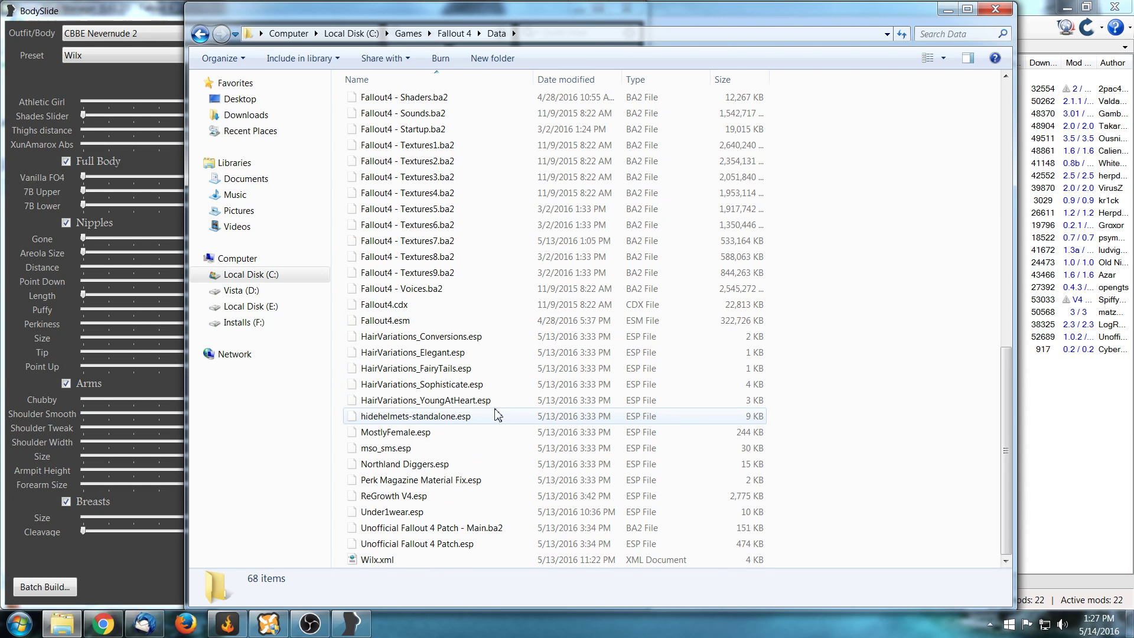
left_click(427, 561)
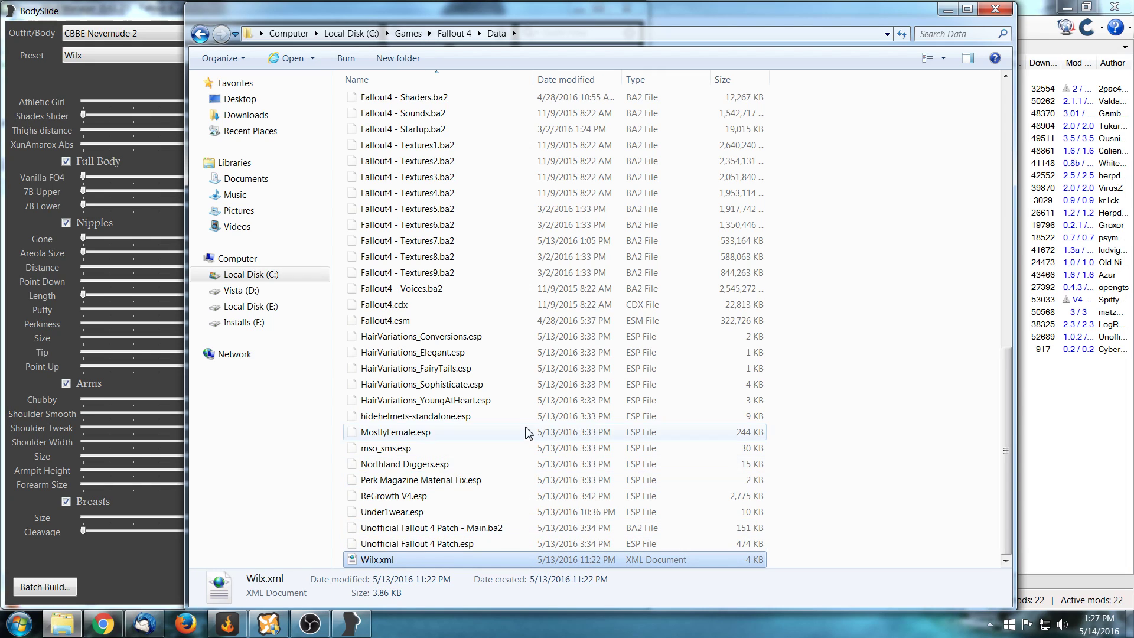
right_click(425, 559)
left_click(467, 483)
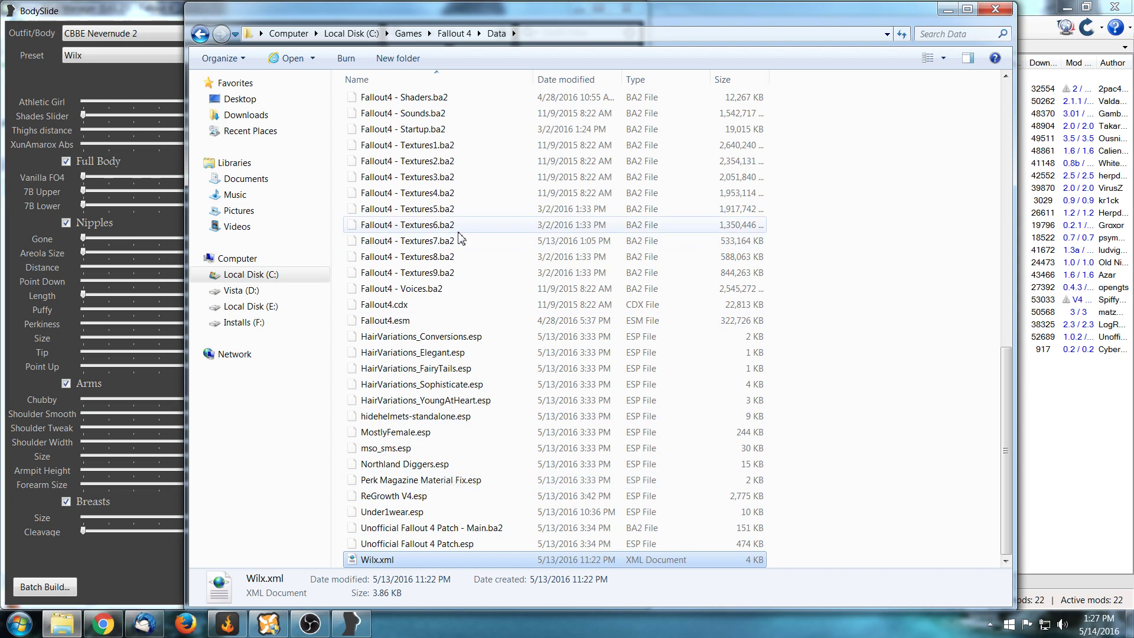
- Open the Tools\BodySlide\SliderPresets folder inside Data, review its preset files, and close Windows Explorer
left_click(1008, 95)
left_click(1007, 96)
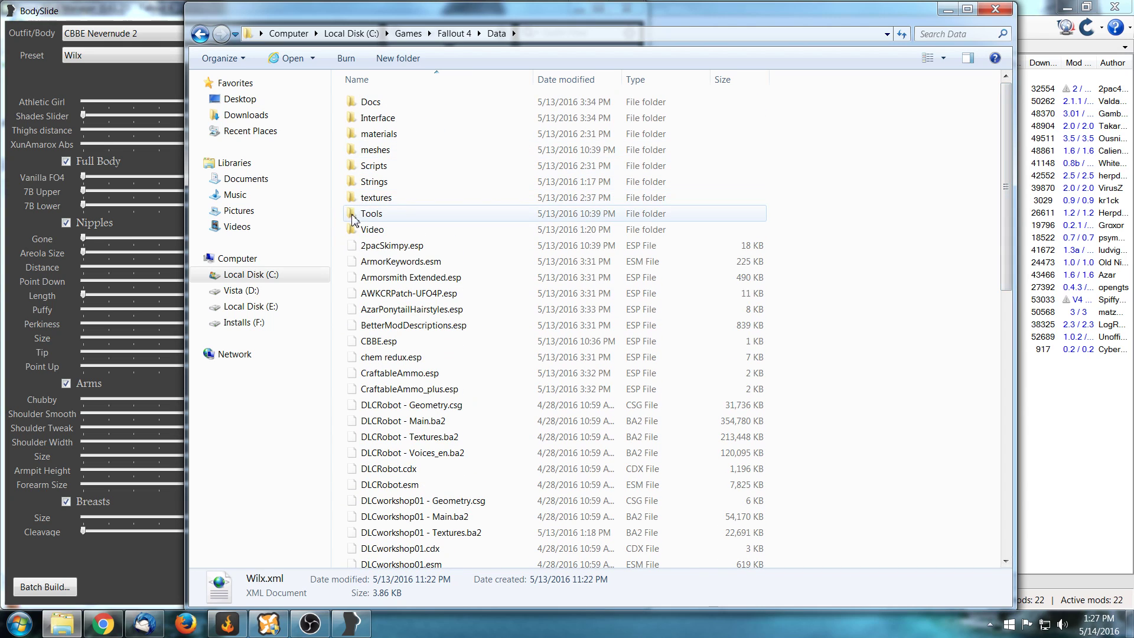
double_click(378, 215)
double_click(372, 101)
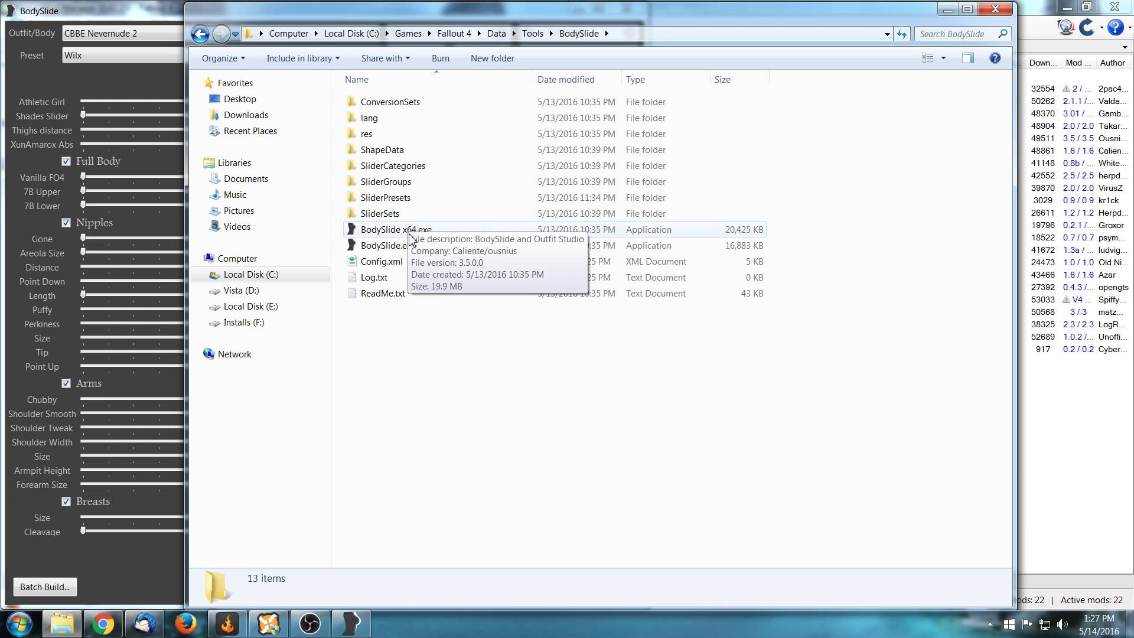
double_click(421, 200)
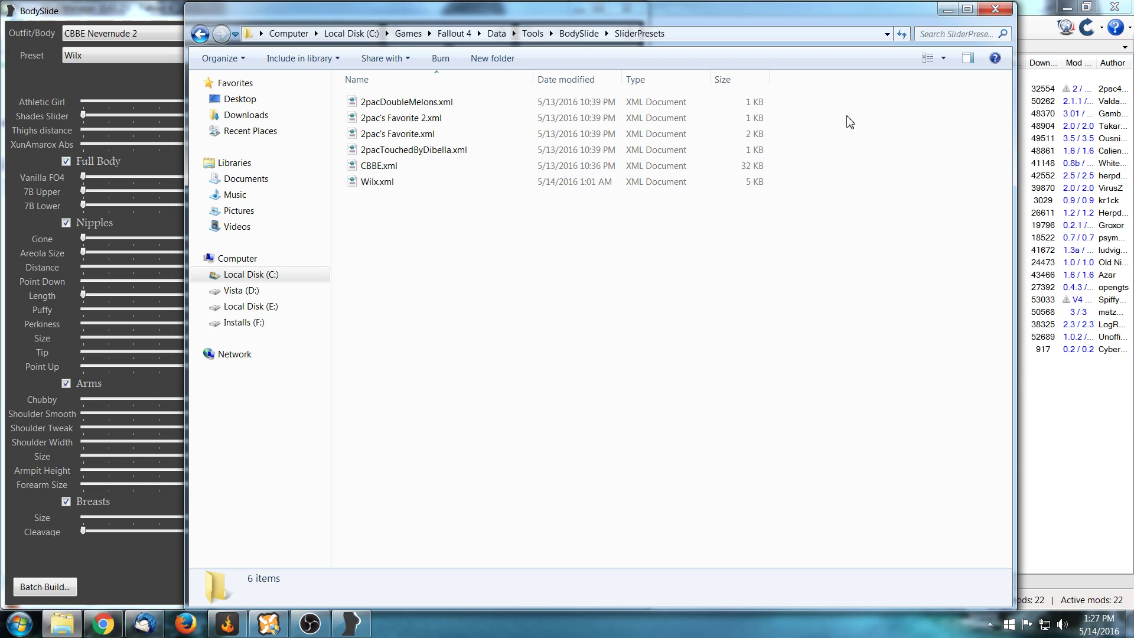
left_click(1002, 15)
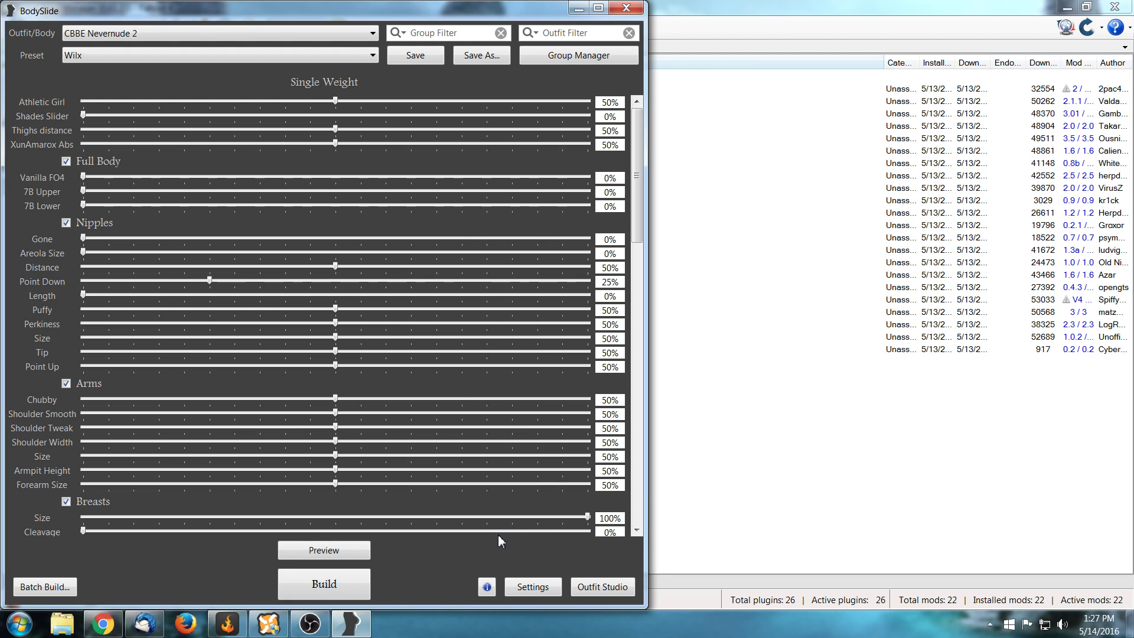
- Open the outfit preview, place its window beside the slider window, and enlarge it to fill the free screen area
left_click(354, 554)
left_click_drag(407, 114, 952, 14)
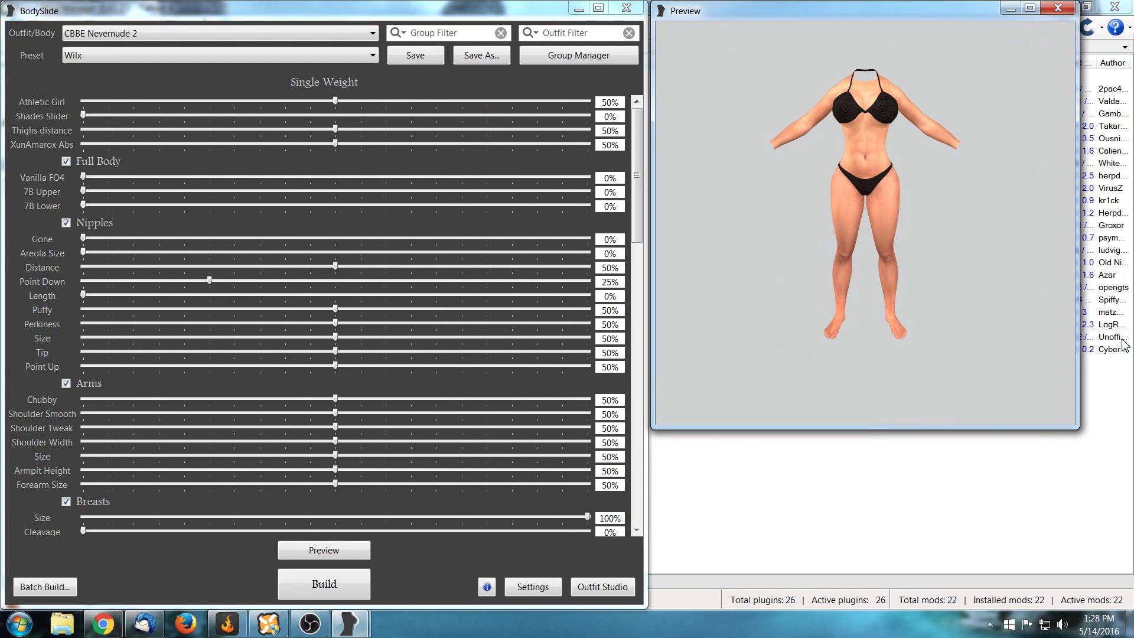
left_click_drag(1049, 428, 1051, 603)
left_click_drag(1078, 432, 1122, 436)
- Examine the body and outfit textures up close from several angles in the preview
left_click_drag(1051, 384, 983, 391)
scroll(980, 385, "up", 4)
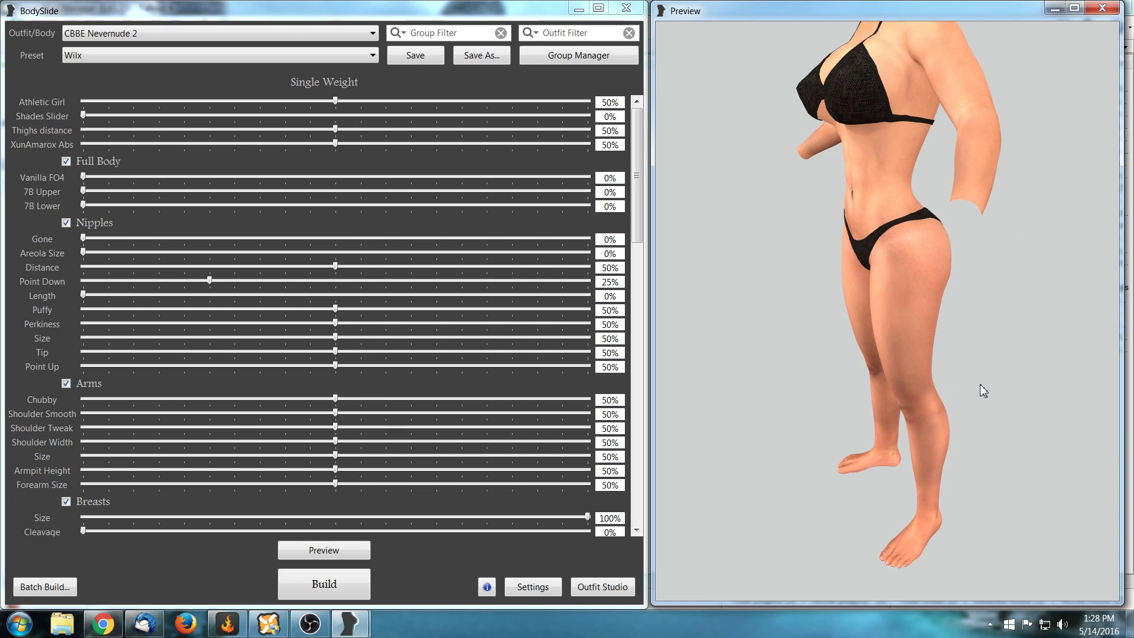
left_click_drag(1005, 337, 998, 370)
middle_click_drag(1001, 377, 1002, 409)
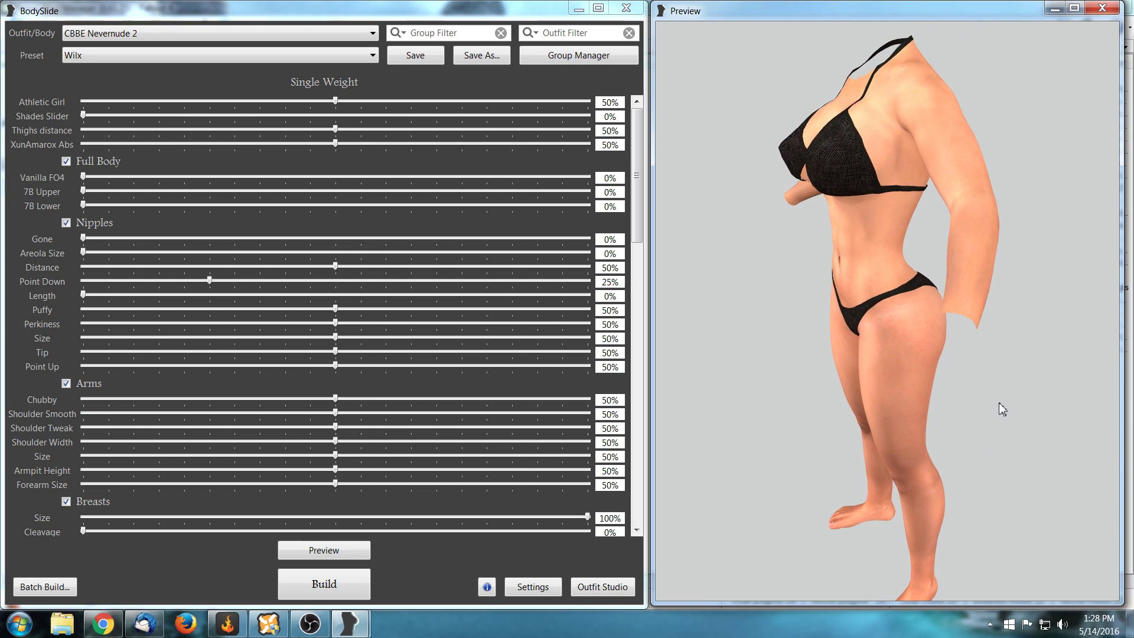
scroll(1003, 409, "up", 1)
left_click_drag(999, 404, 1012, 399)
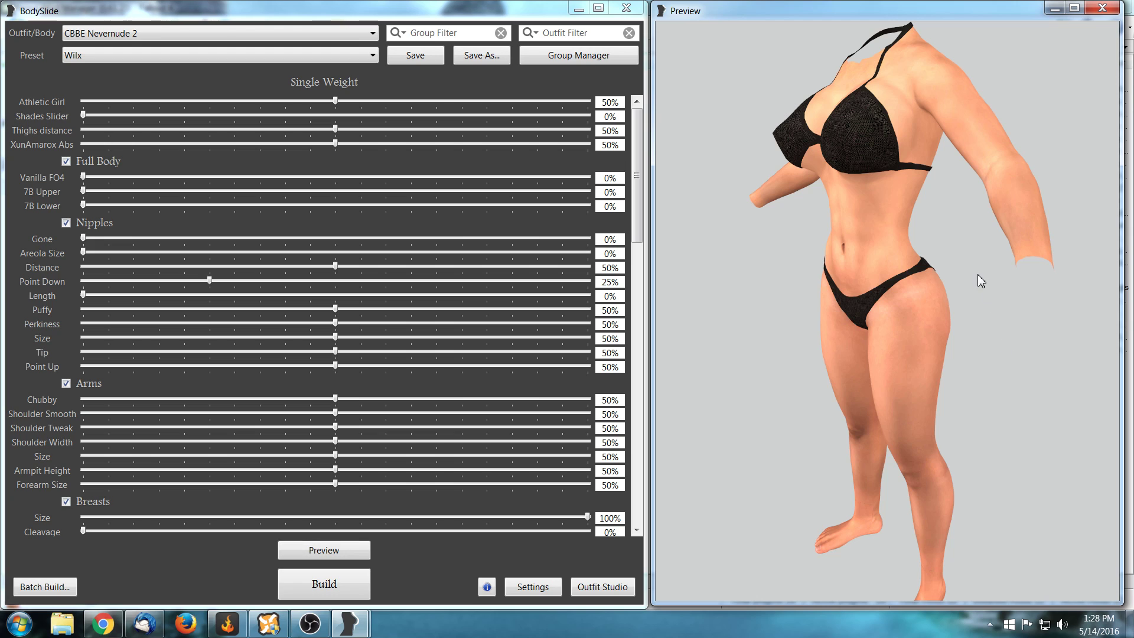
mouse_move(981, 331)
left_mouse_down()
mouse_move(1033, 324)
mouse_move(988, 332)
left_mouse_up()
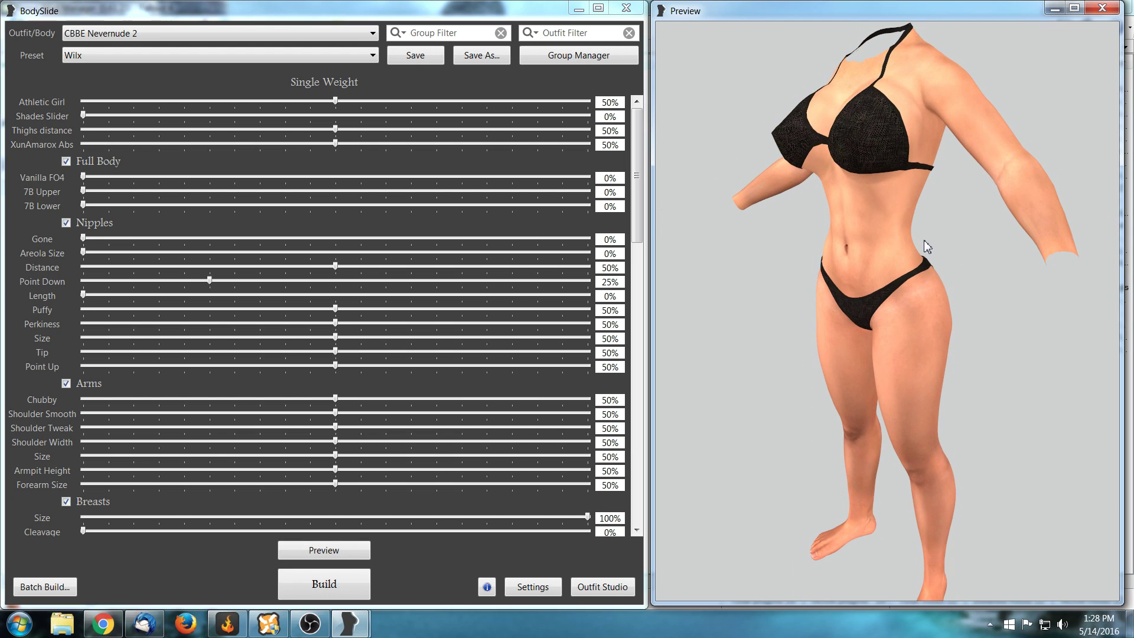
mouse_move(1028, 362)
left_mouse_down()
mouse_move(809, 352)
mouse_move(1004, 352)
mouse_move(1024, 364)
mouse_move(1018, 393)
mouse_move(1016, 378)
left_mouse_up()
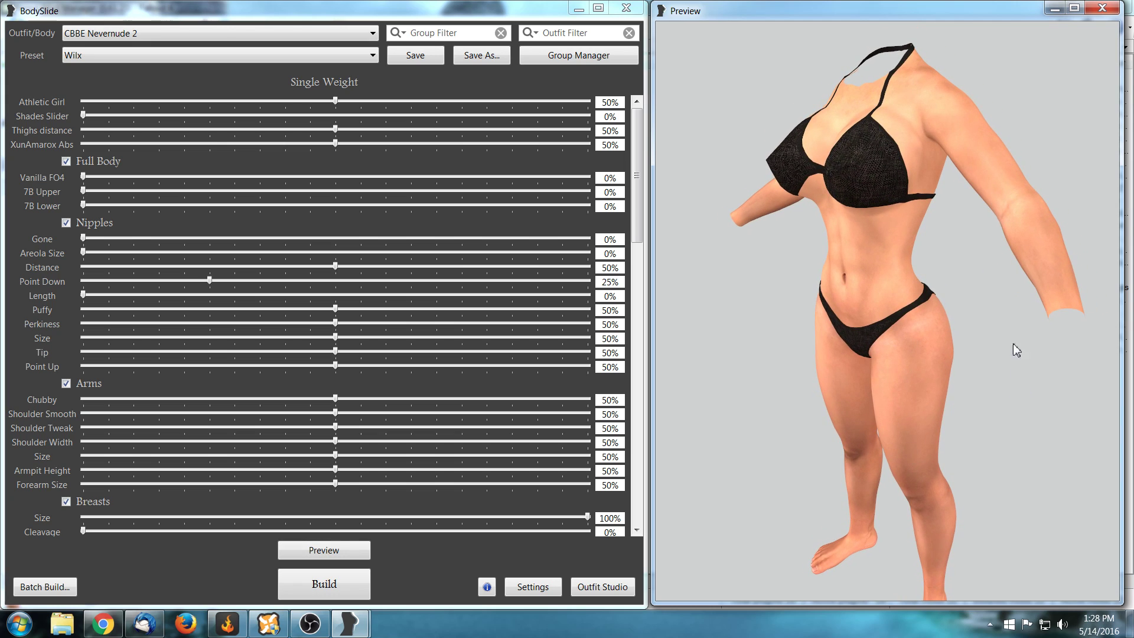
left_click_drag(929, 306, 1006, 372)
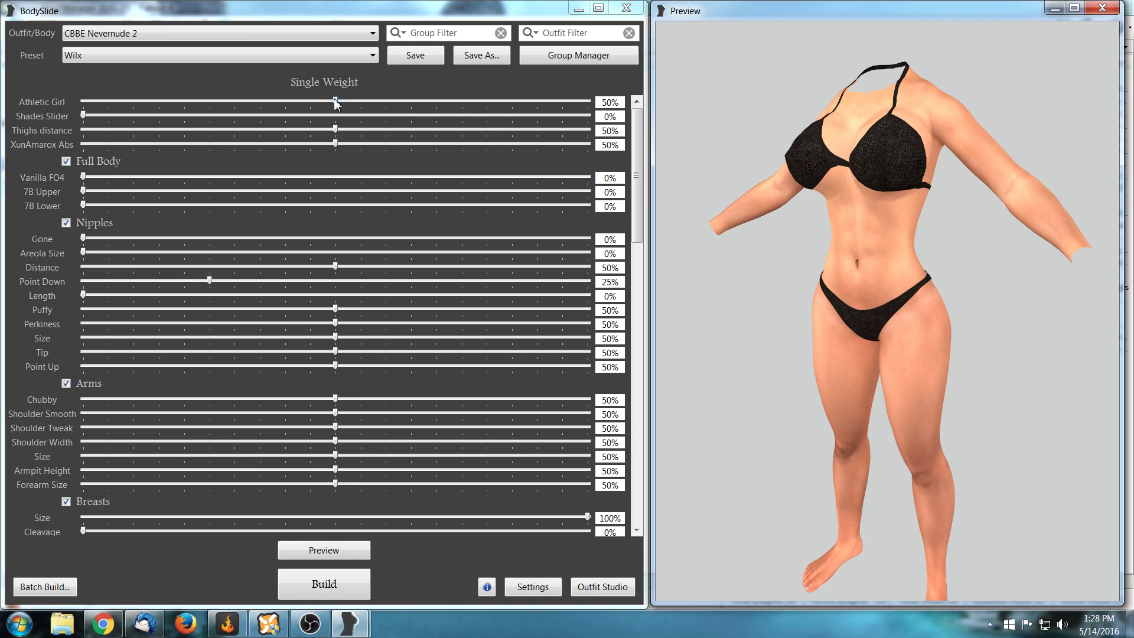
mouse_move(766, 366)
left_mouse_down()
mouse_move(742, 362)
mouse_move(772, 372)
mouse_move(759, 371)
mouse_move(771, 362)
left_mouse_up()
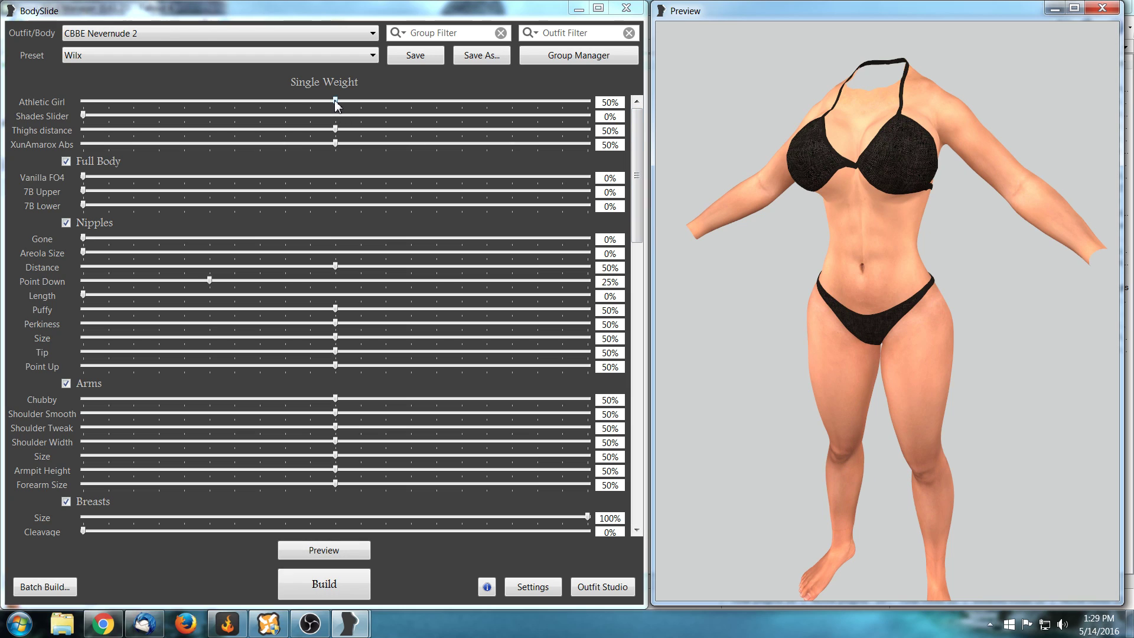
- Test the Athletic Girl slider at 0% and 100% in the preview, and return it to 50%
left_click_drag(334, 105, 73, 123)
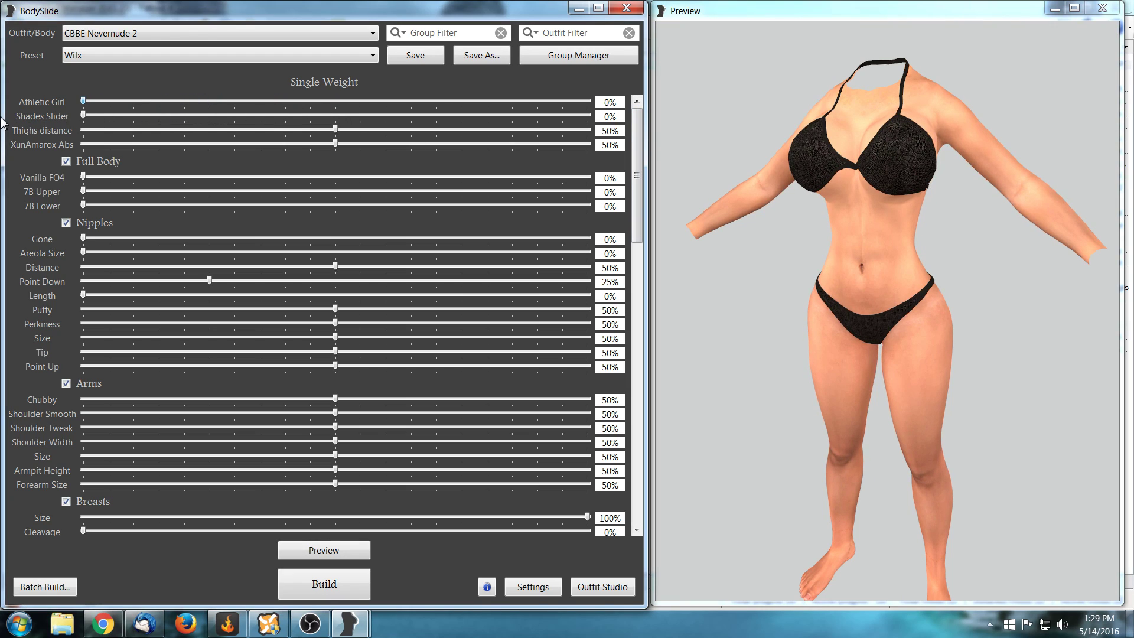
left_click_drag(2, 123, 609, 131)
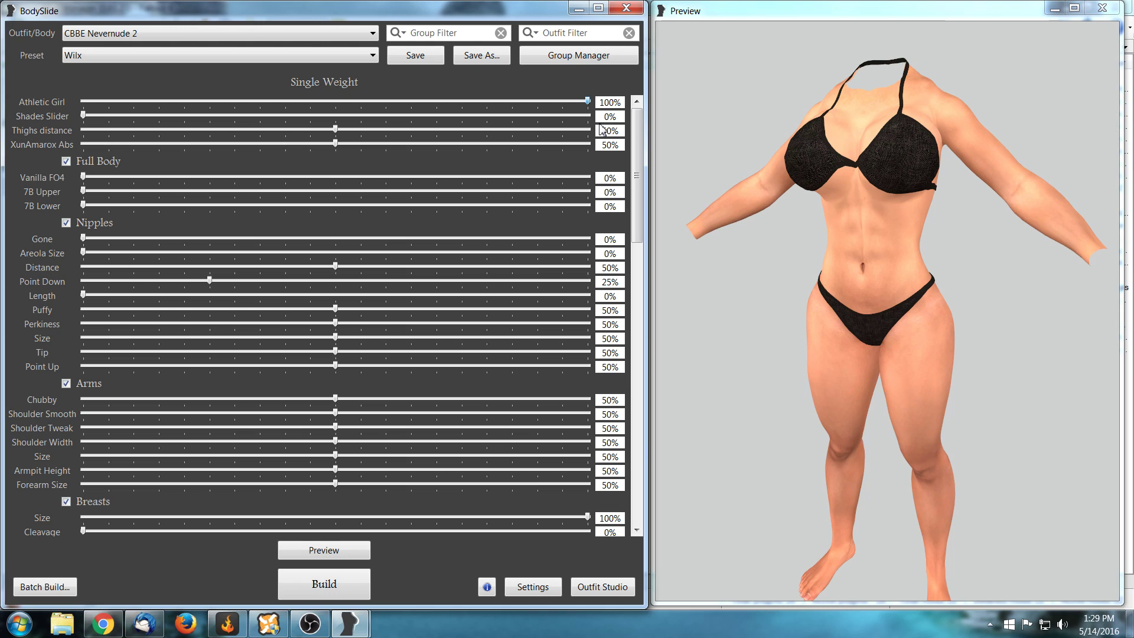
left_click_drag(587, 102, 336, 105)
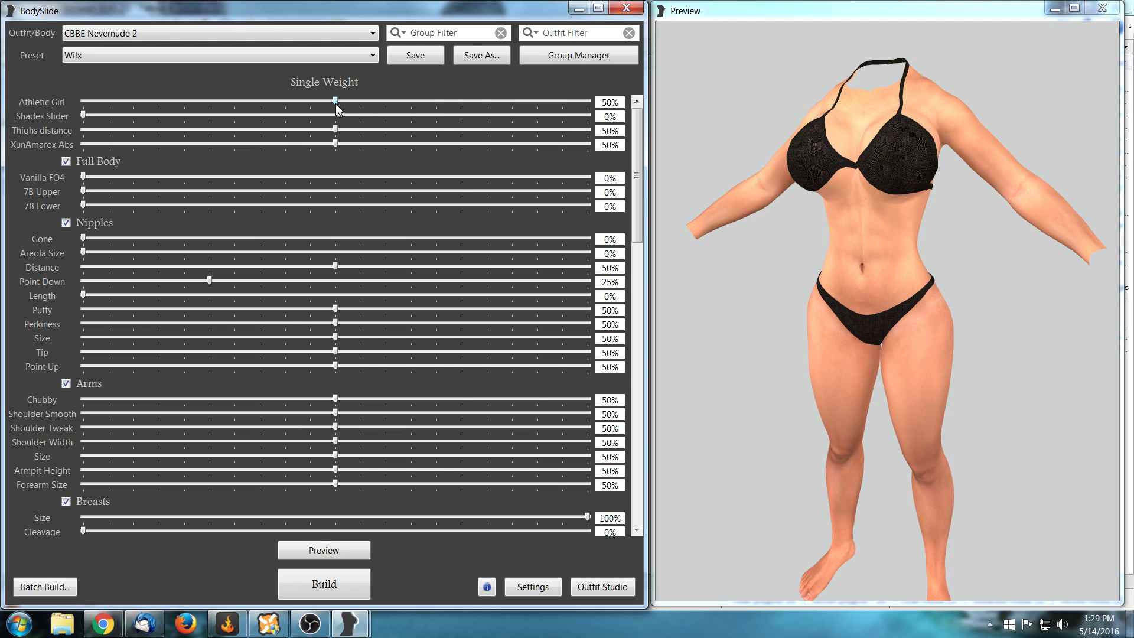
mouse_move(992, 332)
left_mouse_down()
mouse_move(898, 335)
mouse_move(1002, 334)
left_mouse_up()
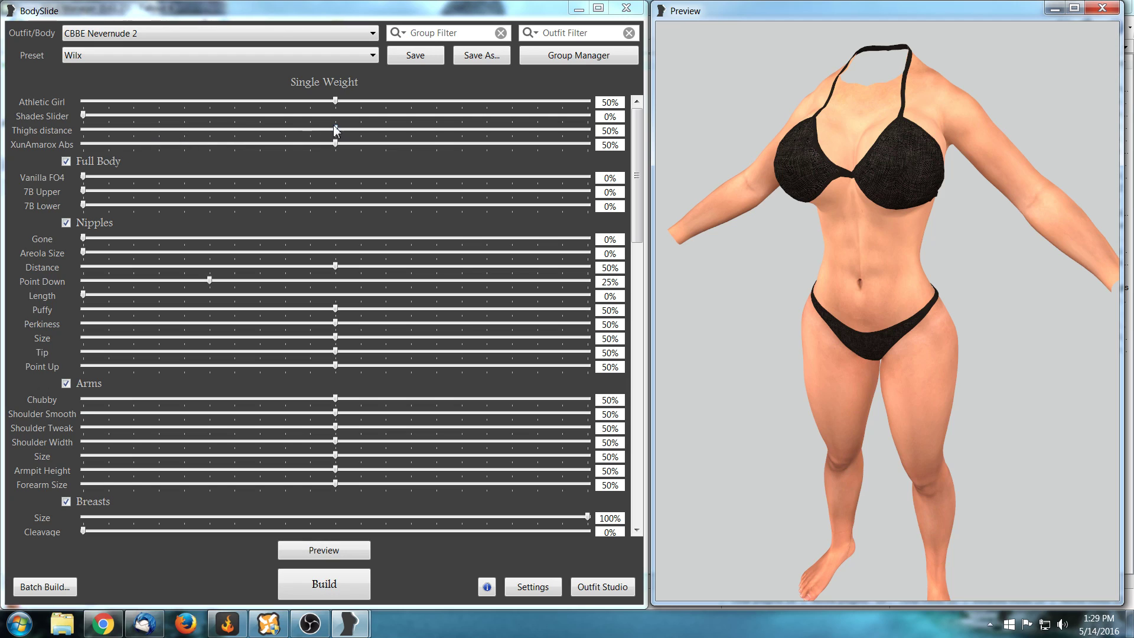
- Test the XunAmarox Abs slider at its maximum and at 0% in the preview, and return it to 50%
mouse_move(335, 131)
left_mouse_down()
mouse_move(125, 132)
mouse_move(595, 145)
mouse_move(289, 142)
mouse_move(351, 143)
mouse_move(336, 143)
left_mouse_up()
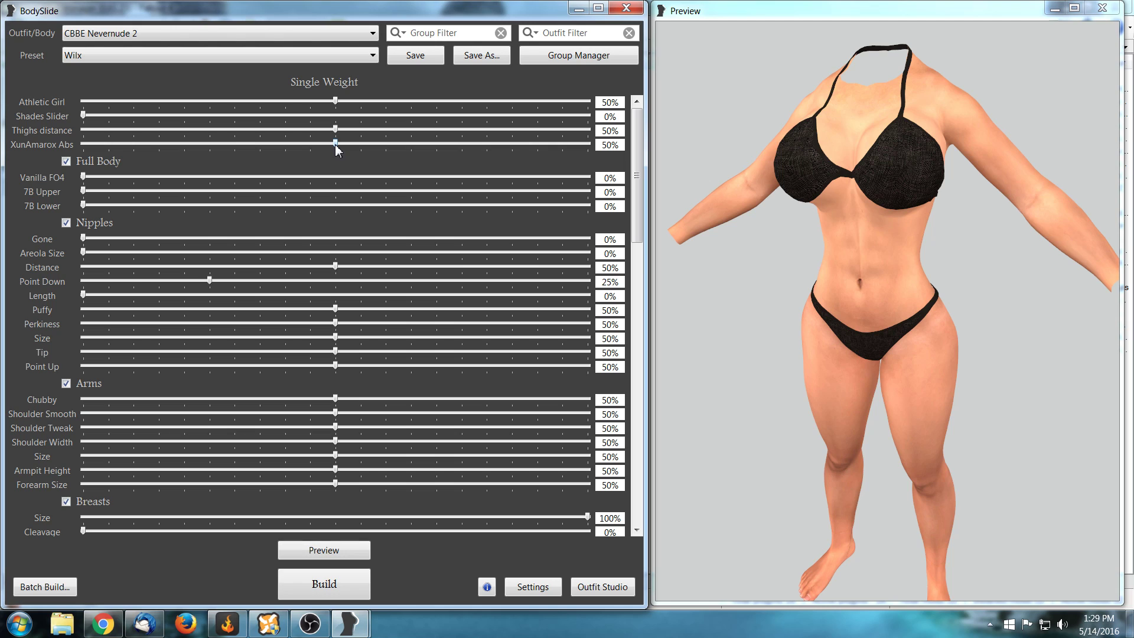
left_click_drag(674, 301, 815, 276)
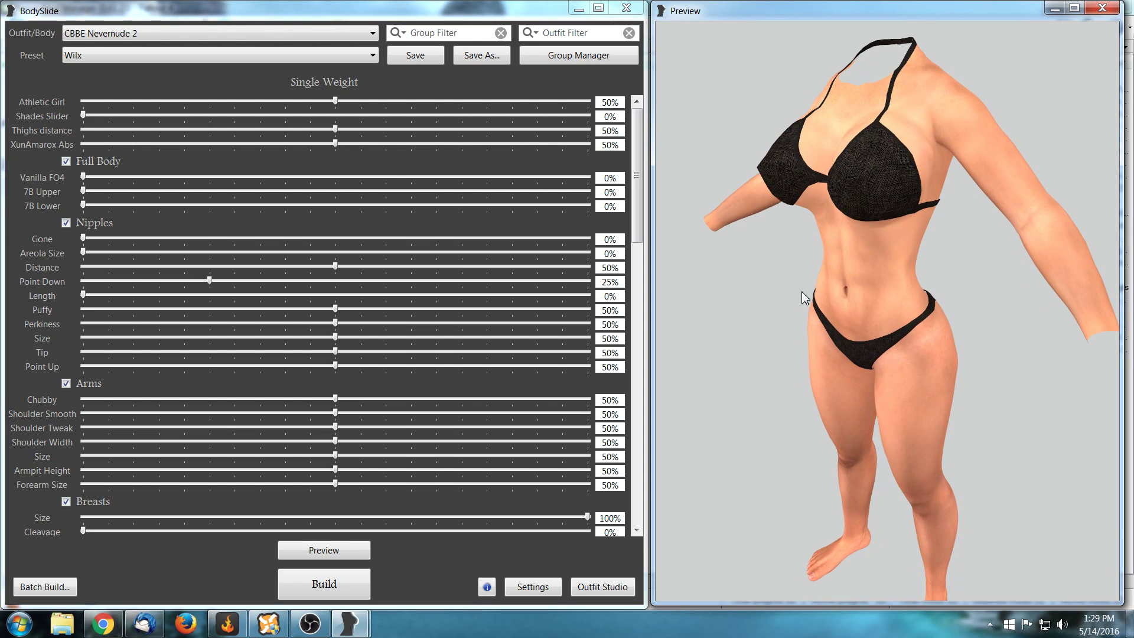
left_click_drag(336, 144, 596, 164)
left_click_drag(728, 303, 756, 294)
left_click_drag(589, 147, 82, 147)
mouse_move(827, 370)
left_mouse_down()
mouse_move(732, 374)
mouse_move(878, 370)
mouse_move(813, 374)
mouse_move(827, 374)
left_mouse_up()
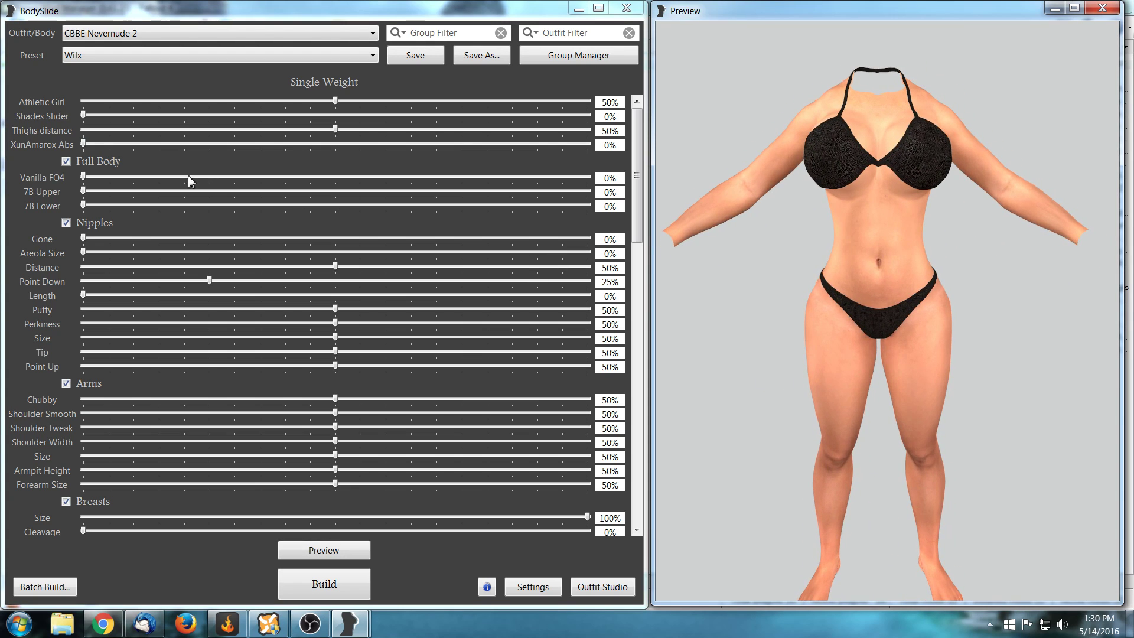
left_click_drag(83, 140, 335, 147)
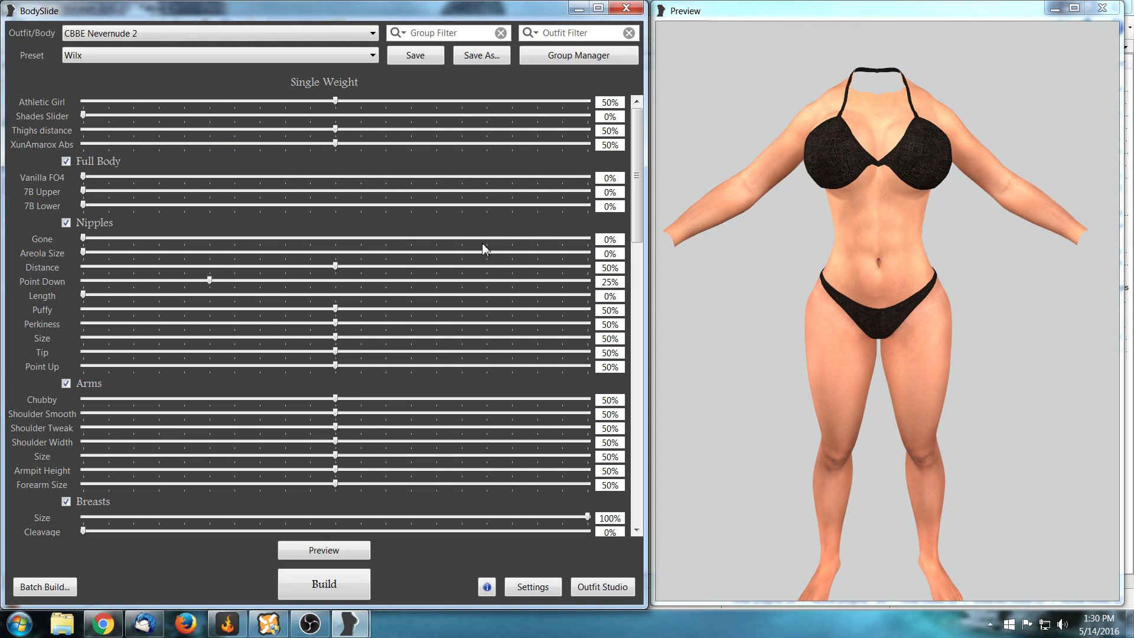
- Test the Shades Slider at 100%, inspect the body's muscle definition, and return the slider to 0%
mouse_move(737, 333)
left_mouse_down()
mouse_move(694, 340)
mouse_move(784, 336)
mouse_move(729, 334)
mouse_move(748, 334)
left_mouse_up()
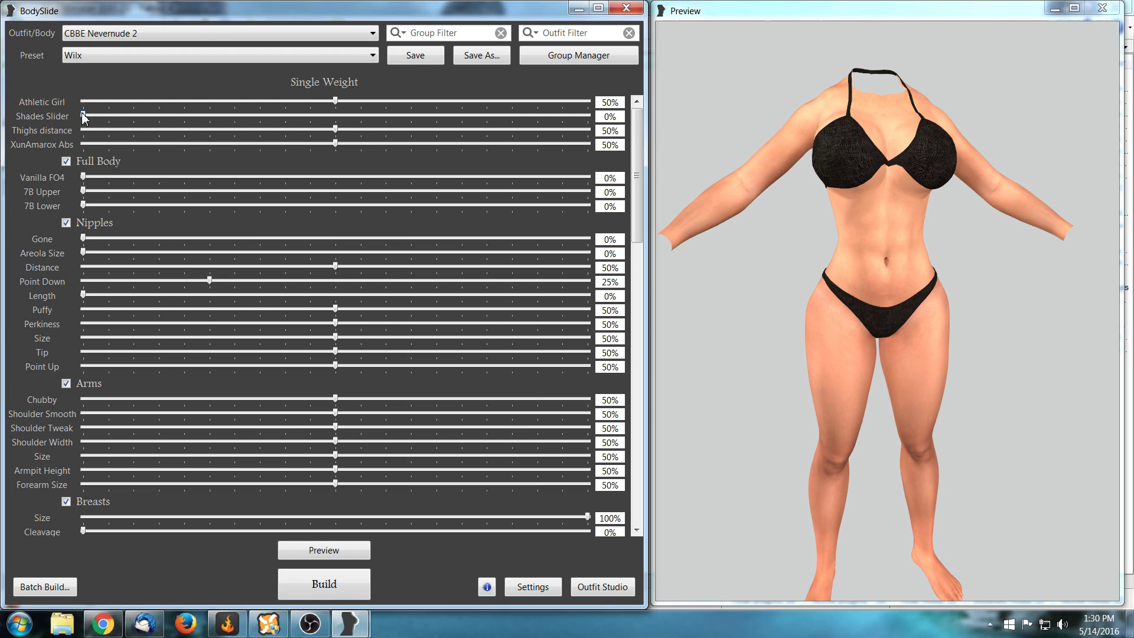
left_click_drag(83, 117, 592, 135)
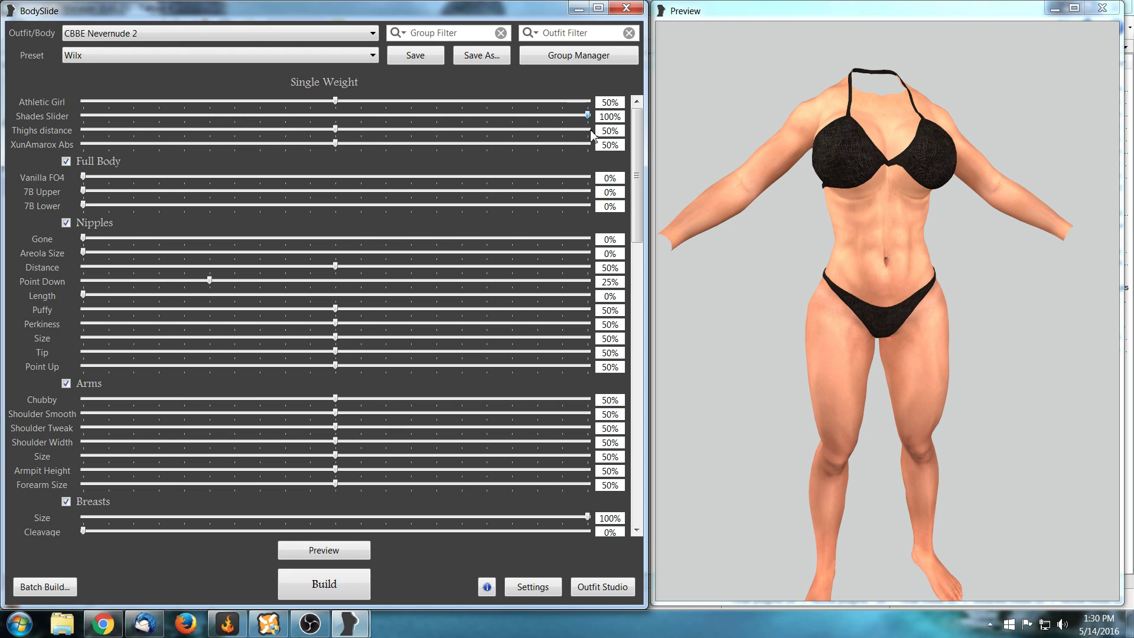
left_click_drag(991, 329, 927, 337)
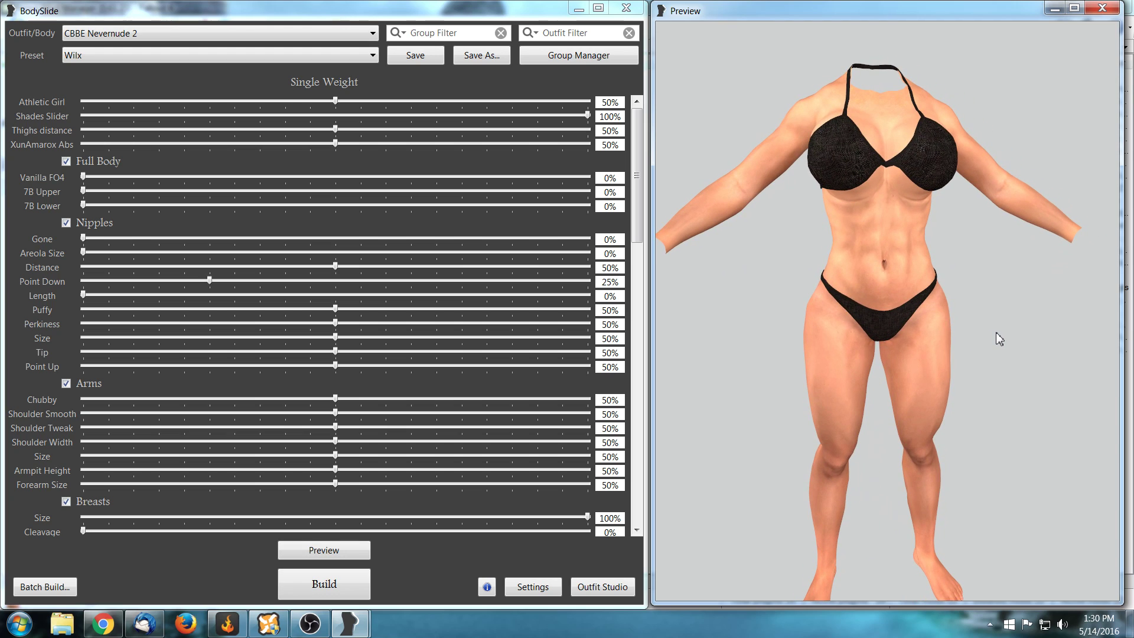
left_click_drag(1000, 324, 995, 317)
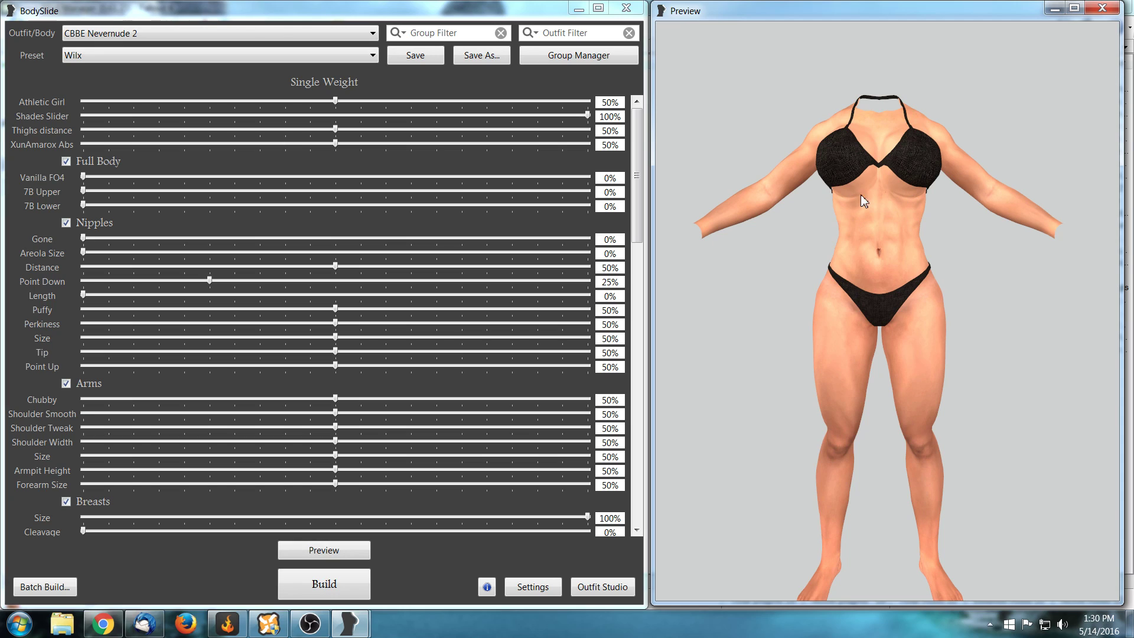
left_click(588, 117)
left_click_drag(589, 118, 5, 121)
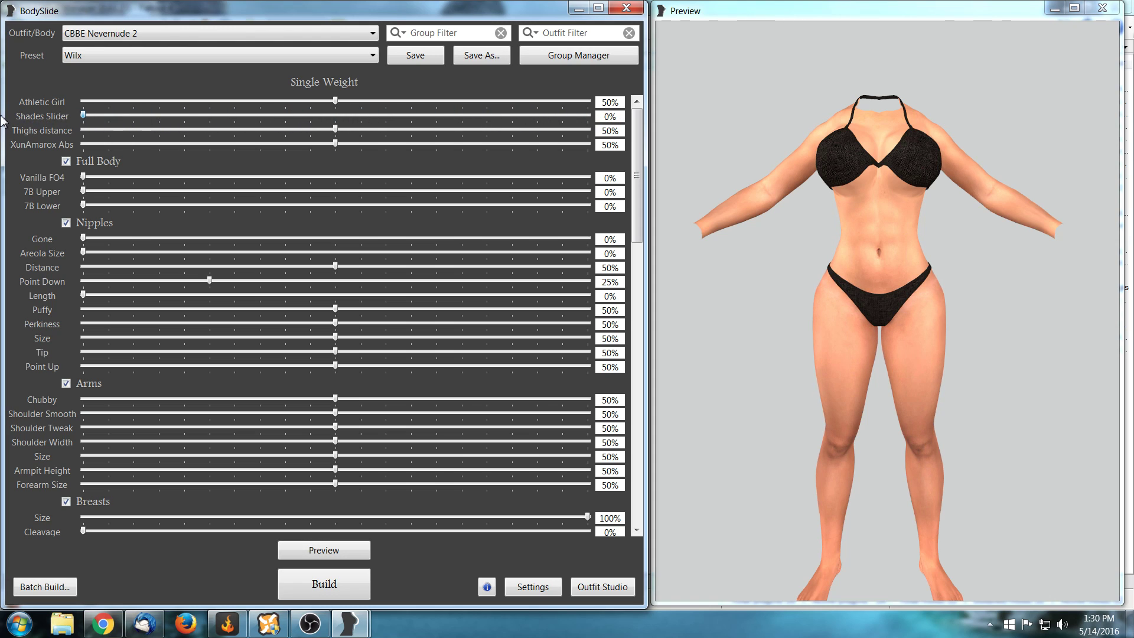
- Try the Vanilla FO4 slider, leave it at 0%, and turn off the Full Body slider group
left_click(772, 331)
mouse_move(772, 332)
left_mouse_down()
mouse_move(709, 338)
mouse_move(809, 334)
mouse_move(753, 336)
left_mouse_up()
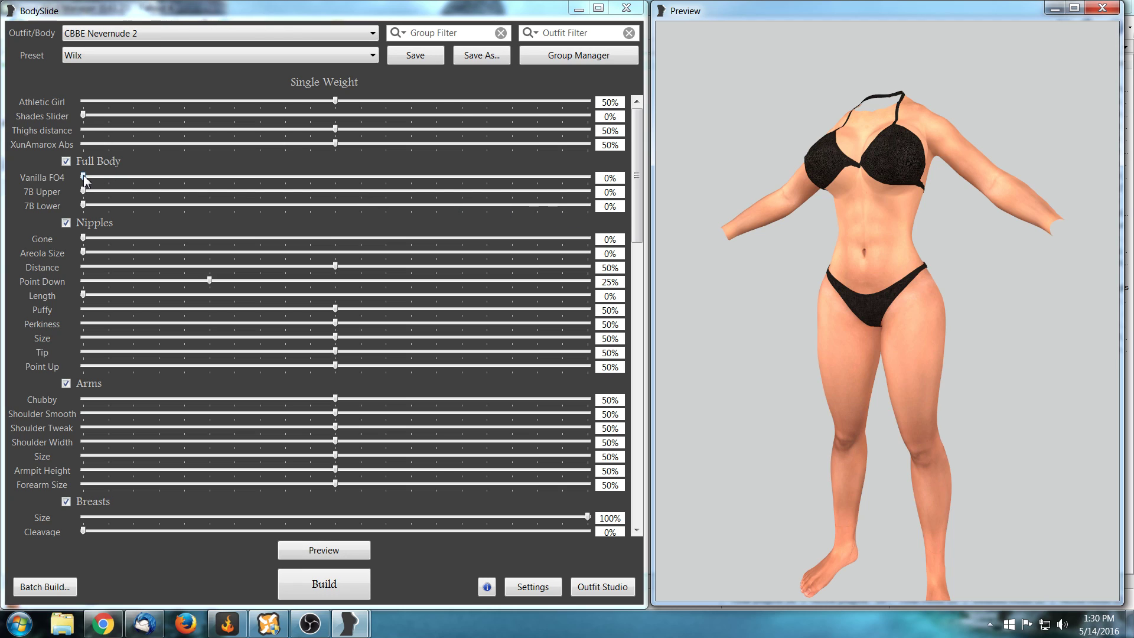
mouse_move(84, 178)
left_mouse_down()
mouse_move(471, 177)
mouse_move(332, 193)
mouse_move(73, 192)
left_mouse_up()
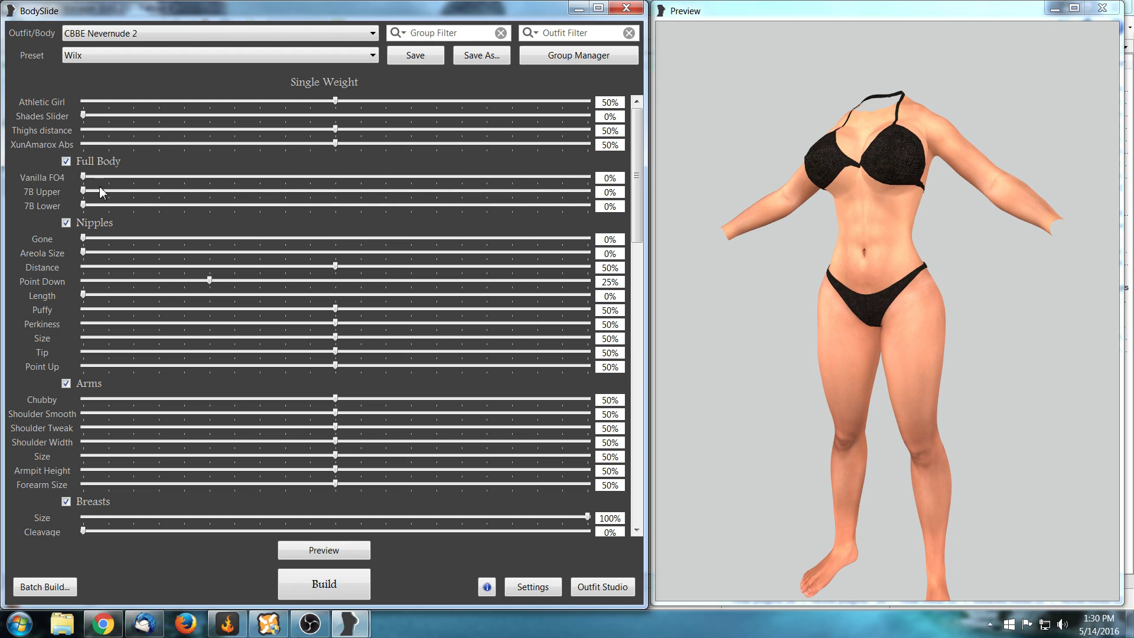
left_click(66, 162)
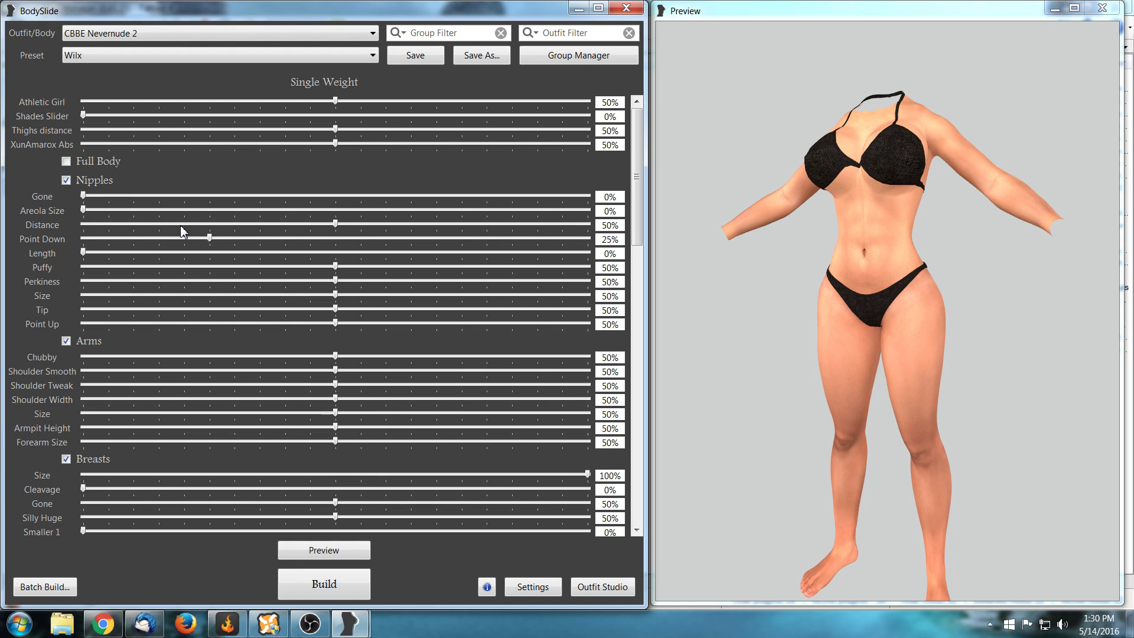
- Test the Gone slider in the Nipples group across its range, and return it to 0%
mouse_move(749, 313)
left_mouse_down()
mouse_move(721, 321)
mouse_move(744, 337)
mouse_move(810, 327)
mouse_move(741, 330)
left_mouse_up()
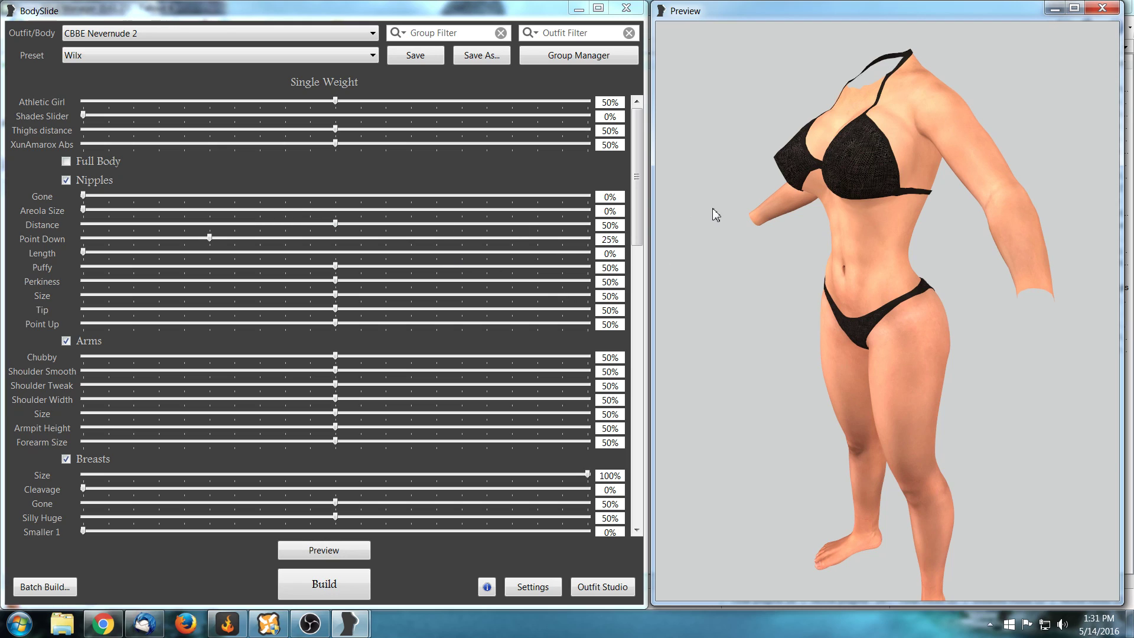
left_click(83, 199)
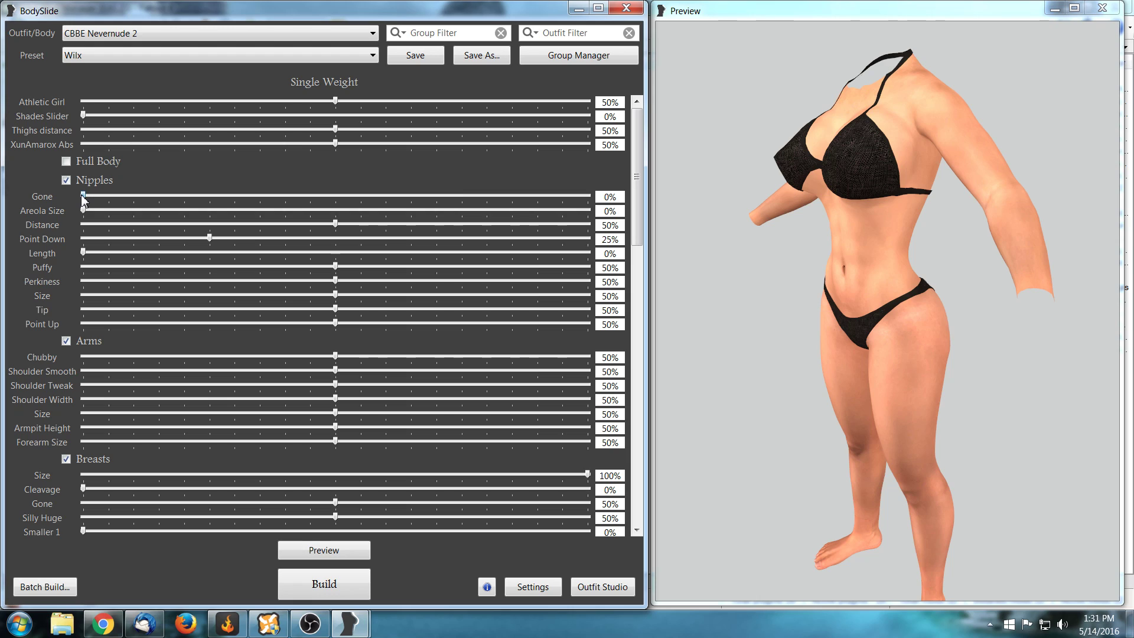
left_click_drag(83, 199, 463, 222)
left_click_drag(598, 216, 22, 202)
left_click_drag(85, 199, 115, 209)
mouse_move(761, 260)
left_mouse_down()
mouse_move(778, 265)
mouse_move(759, 265)
left_mouse_up()
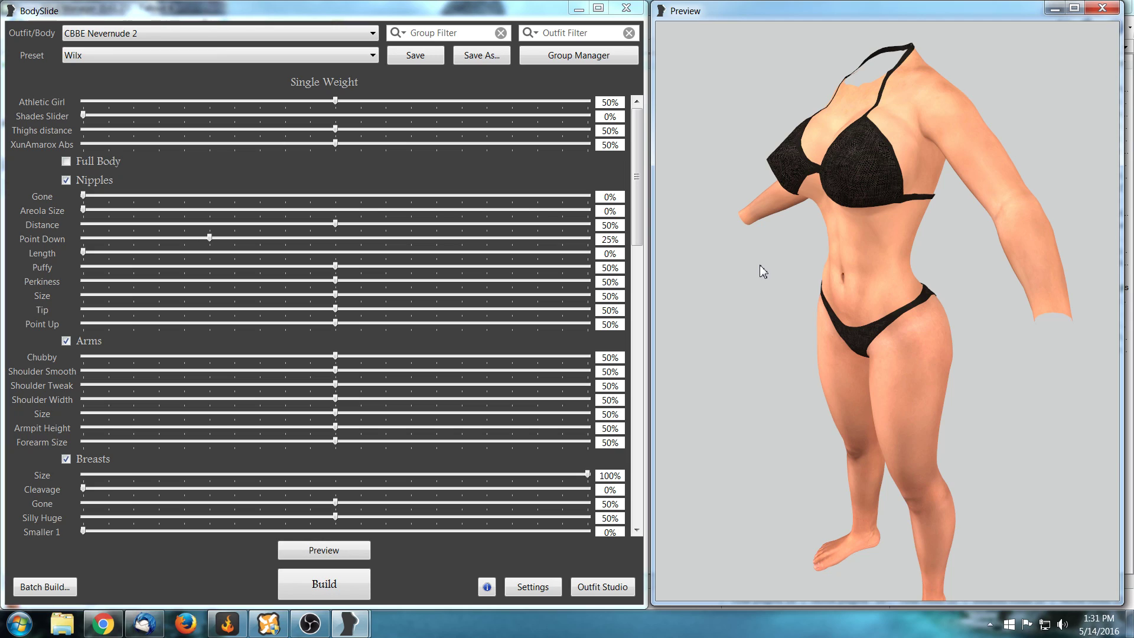
mouse_move(765, 270)
left_mouse_down()
mouse_move(746, 276)
mouse_move(787, 269)
left_mouse_up()
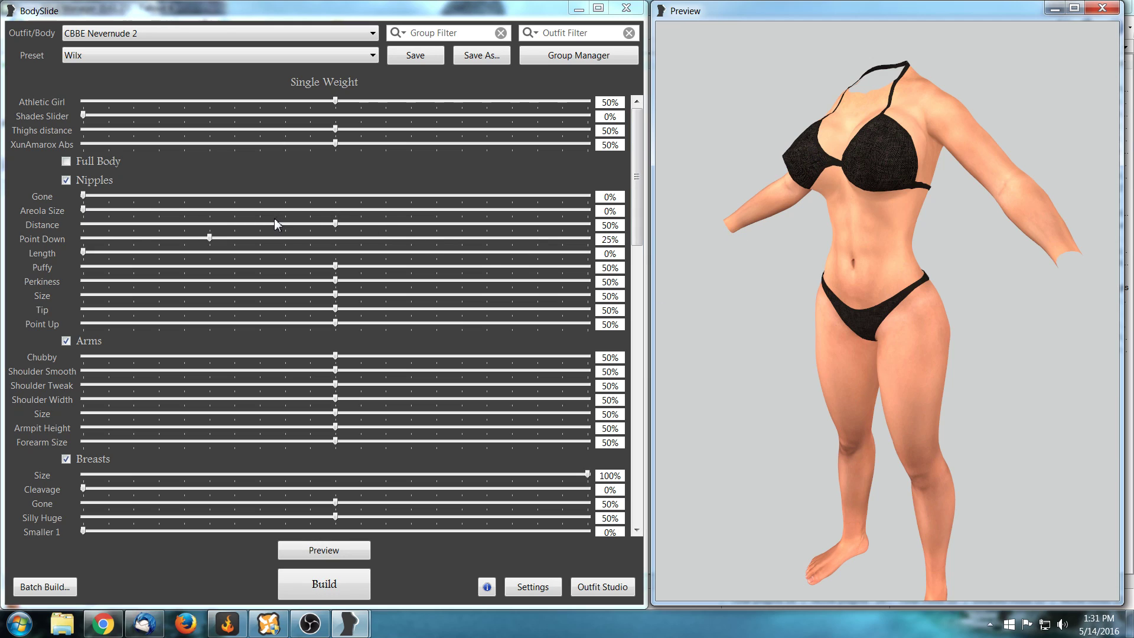
- Test the Distance, Point Down and Length sliders in the Nipples group, returning them to 50%, 25% and 0%
left_click(334, 226)
mouse_move(333, 226)
left_mouse_down()
mouse_move(100, 227)
mouse_move(607, 242)
mouse_move(335, 231)
mouse_move(413, 225)
mouse_move(102, 226)
mouse_move(336, 230)
left_mouse_up()
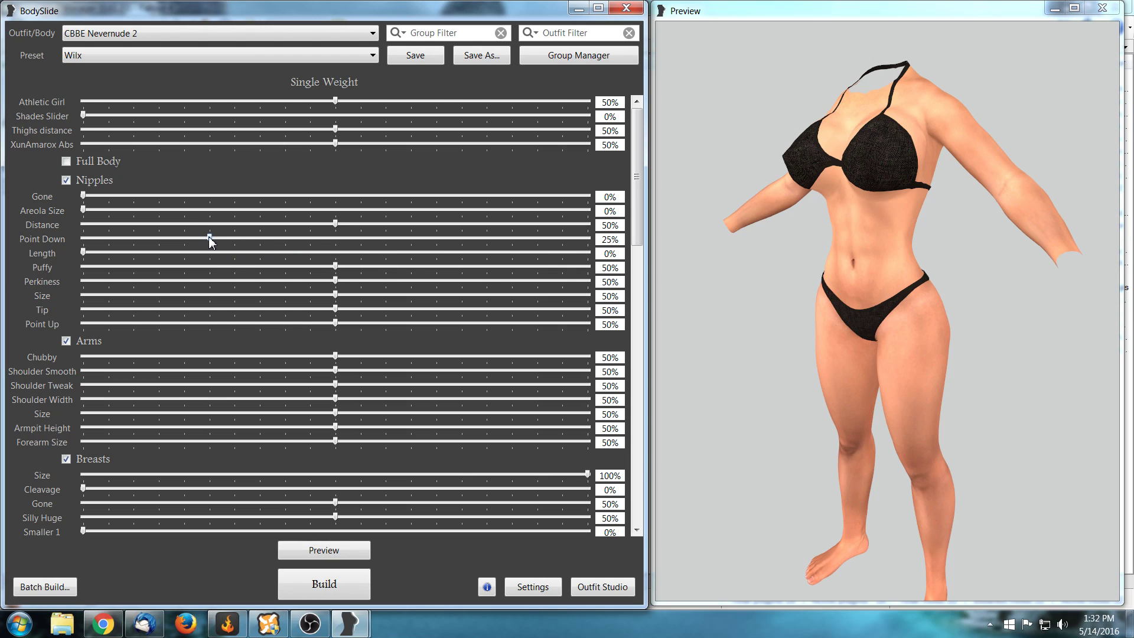
mouse_move(209, 240)
left_mouse_down()
mouse_move(68, 246)
mouse_move(614, 254)
mouse_move(84, 244)
mouse_move(210, 244)
left_mouse_up()
left_click_drag(83, 251, 129, 273)
left_click_drag(83, 253, 5, 273)
- Test the Puffy, Perkiness, Size, Tip and Point Up sliders in the Nipples group, returning each to 50%
mouse_move(335, 267)
left_mouse_down()
mouse_move(81, 271)
mouse_move(620, 286)
mouse_move(336, 284)
left_mouse_up()
mouse_move(335, 283)
left_mouse_down()
mouse_move(85, 283)
mouse_move(588, 285)
mouse_move(335, 285)
left_mouse_up()
mouse_move(335, 294)
left_mouse_down()
mouse_move(127, 295)
mouse_move(547, 296)
mouse_move(106, 295)
mouse_move(335, 295)
left_mouse_up()
mouse_move(336, 315)
left_mouse_down()
mouse_move(111, 313)
mouse_move(585, 314)
mouse_move(182, 317)
mouse_move(363, 316)
mouse_move(293, 319)
mouse_move(350, 325)
left_mouse_up()
mouse_move(335, 322)
left_mouse_down()
mouse_move(128, 326)
mouse_move(485, 332)
mouse_move(343, 336)
left_mouse_up()
mouse_move(341, 323)
left_mouse_down()
mouse_move(83, 324)
mouse_move(610, 326)
mouse_move(335, 325)
left_mouse_up()
- Test the Size slider in the Breasts group against the preview, and return it to 100%
left_click_drag(641, 222, 634, 284)
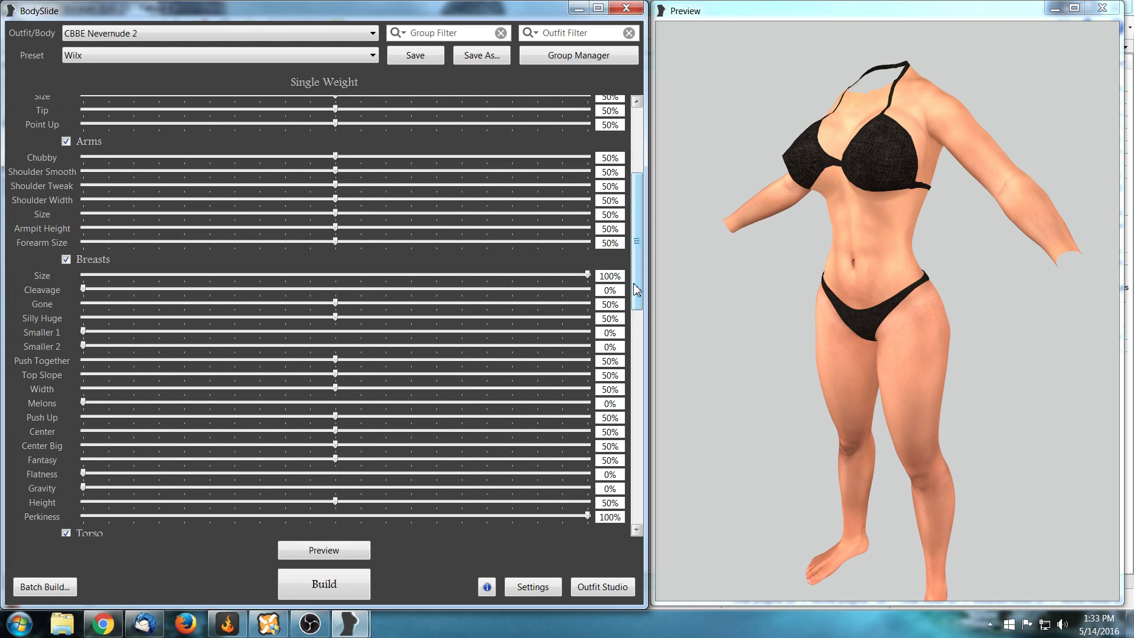
mouse_move(739, 356)
left_mouse_down()
mouse_move(693, 364)
mouse_move(858, 363)
mouse_move(711, 369)
mouse_move(745, 368)
left_mouse_up()
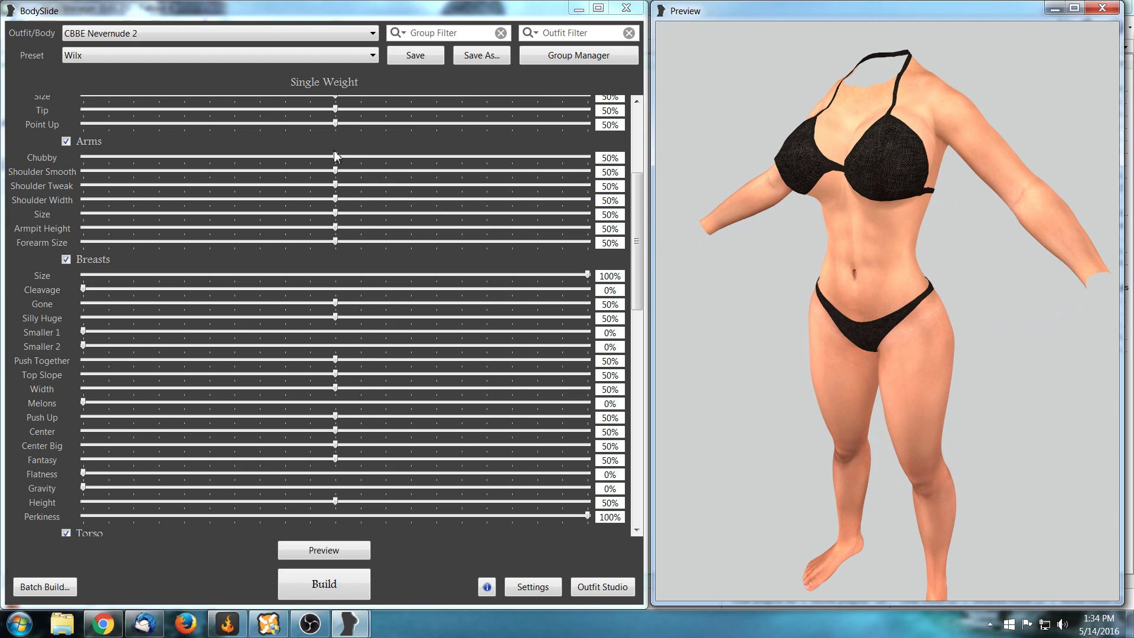
left_click_drag(684, 361, 710, 363)
right_click_drag(707, 356, 751, 361)
scroll(753, 358, "down", 2)
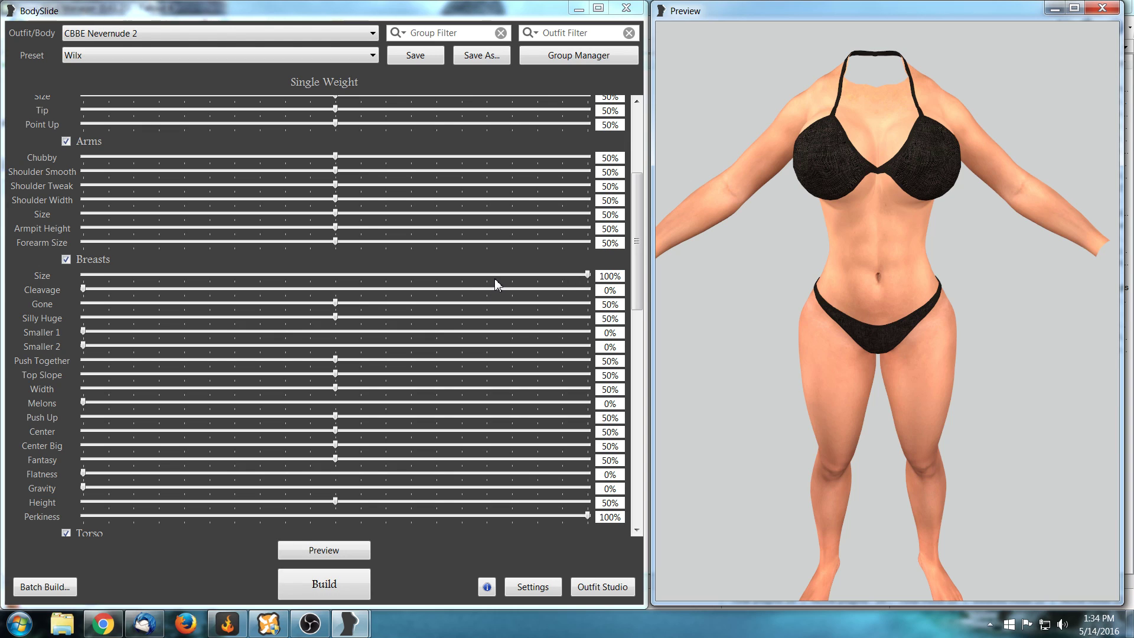
left_click_drag(721, 337, 703, 332)
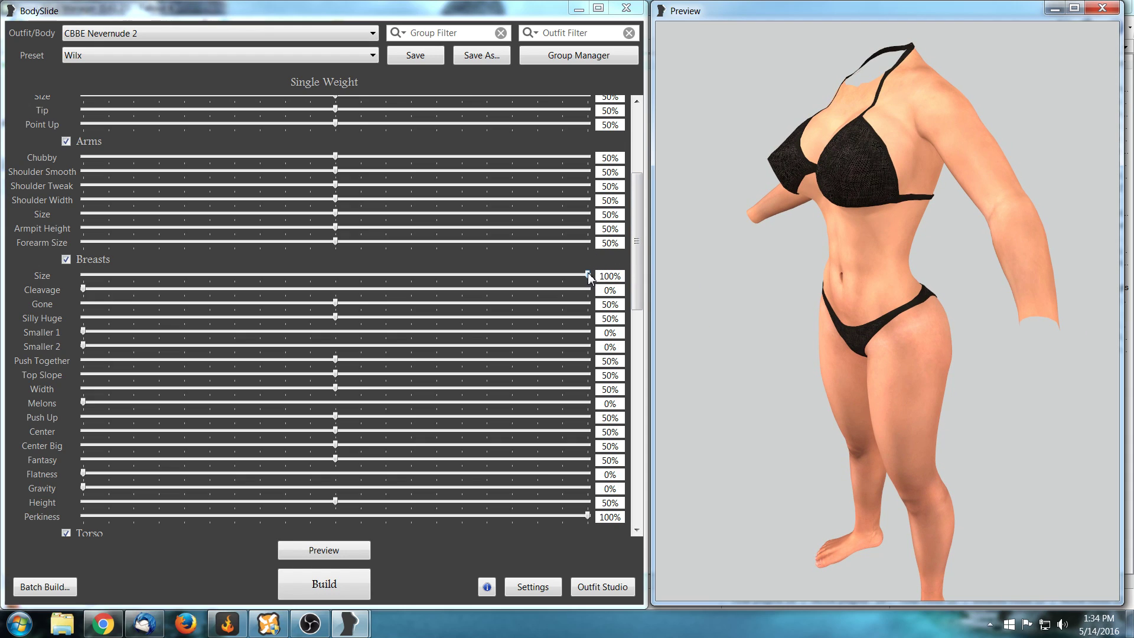
mouse_move(589, 277)
left_mouse_down()
mouse_move(176, 287)
mouse_move(607, 285)
left_mouse_up()
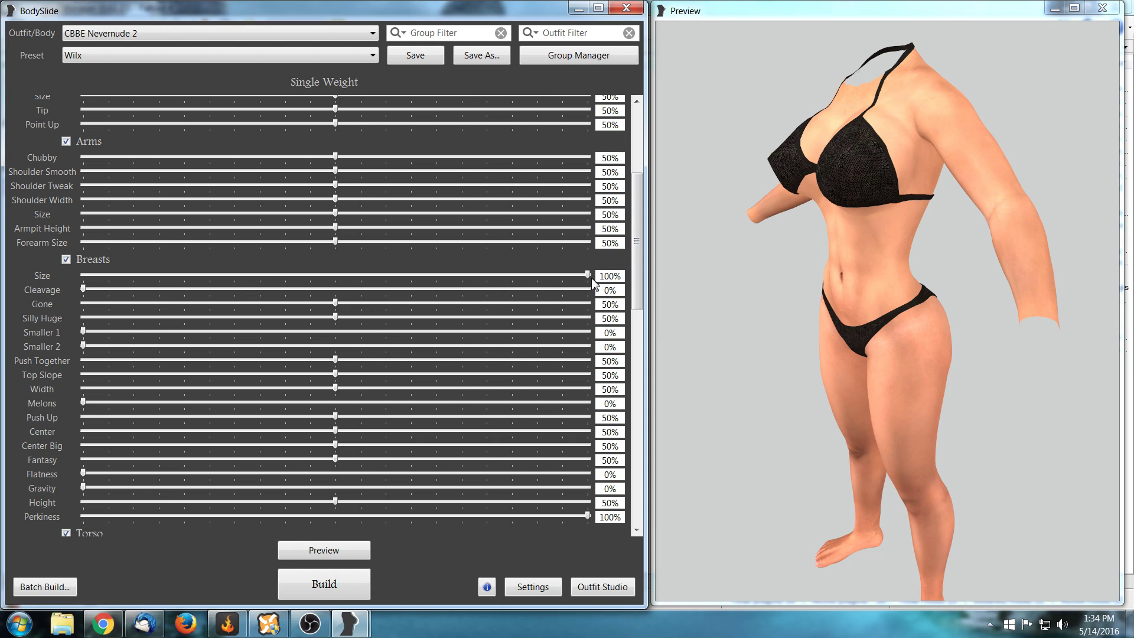
mouse_move(588, 276)
left_mouse_down()
mouse_move(410, 275)
mouse_move(332, 287)
mouse_move(587, 277)
left_mouse_up()
- Test the Cleavage slider in the Breasts group from angled and front views, and return it to 0%
mouse_move(696, 340)
left_mouse_down()
mouse_move(842, 336)
mouse_move(699, 342)
left_mouse_up()
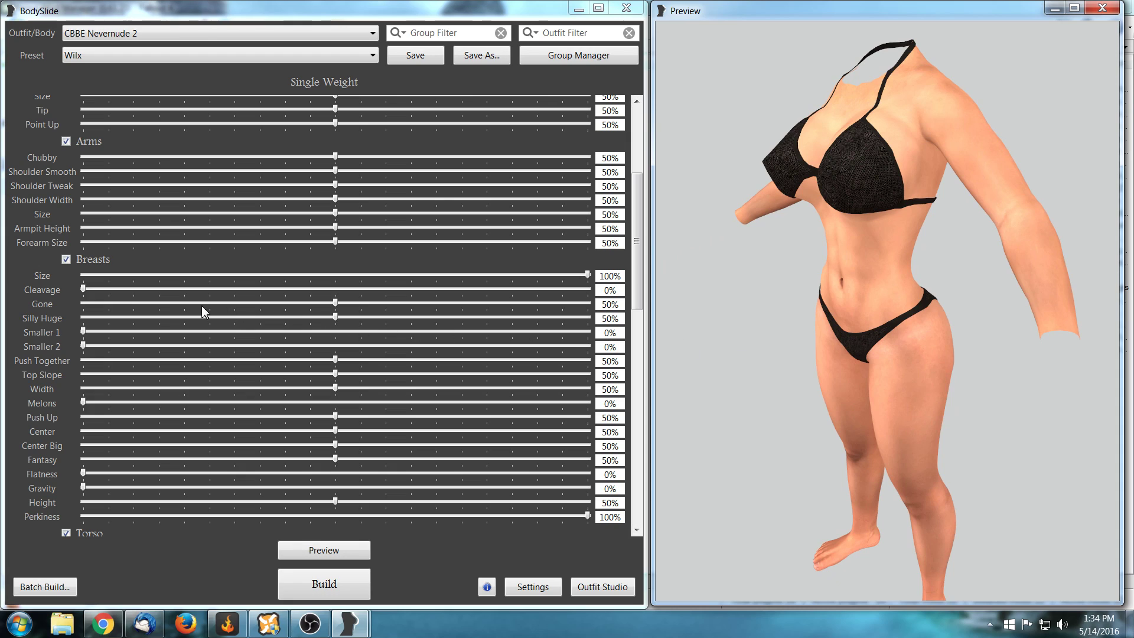
left_click_drag(86, 291, 57, 291)
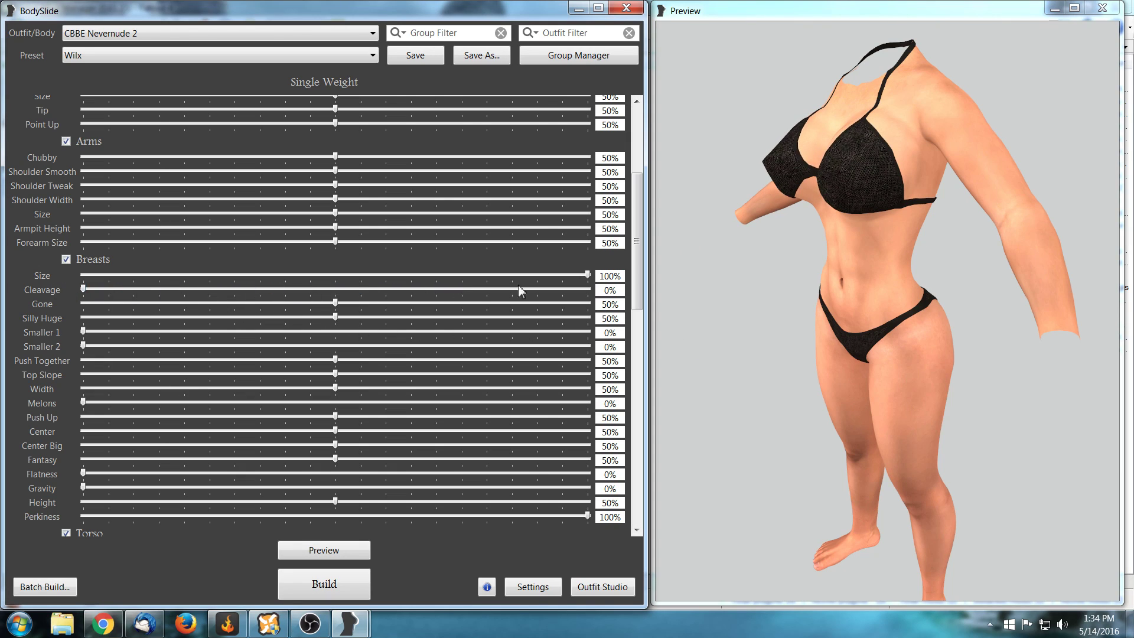
left_click_drag(776, 289, 821, 290)
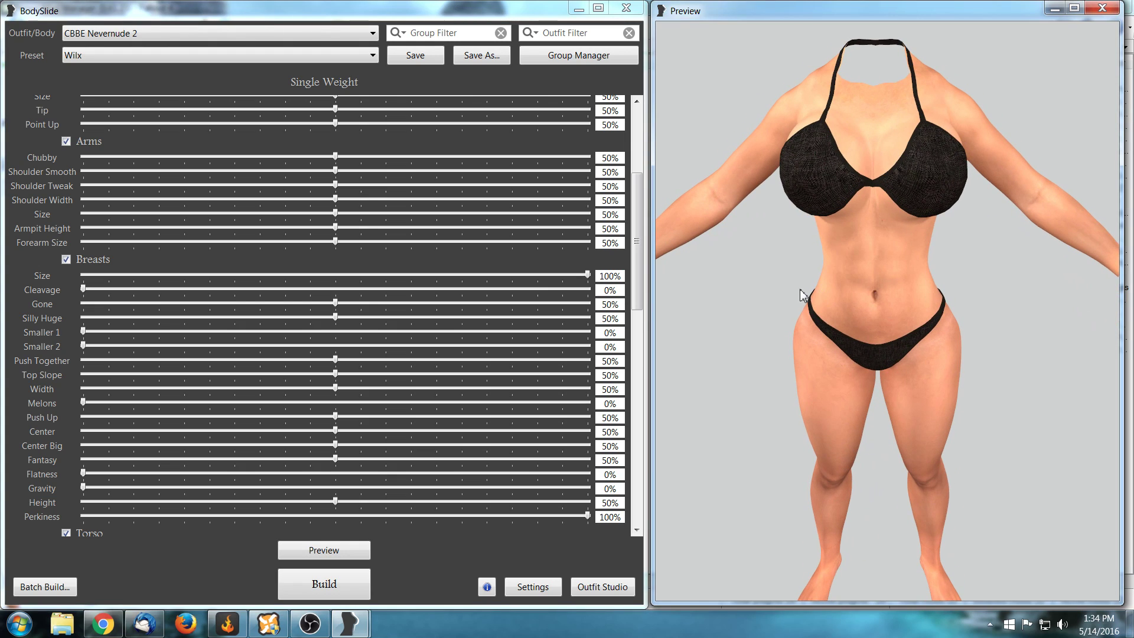
mouse_move(84, 290)
left_mouse_down()
mouse_move(588, 290)
mouse_move(84, 297)
left_mouse_up()
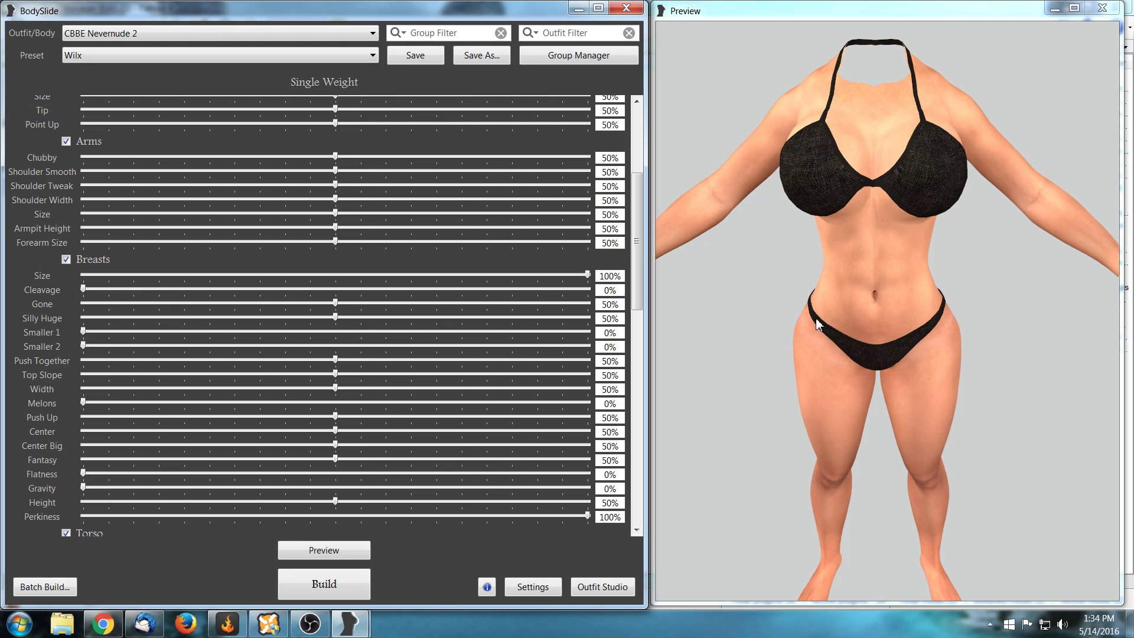
mouse_move(83, 291)
left_mouse_down()
mouse_move(590, 290)
mouse_move(83, 296)
left_mouse_up()
- Test the Gone, Silly Huge and Smaller 1 sliders in the Breasts group, returning them to 50%, 50% and 0%
left_click_drag(705, 352, 680, 354)
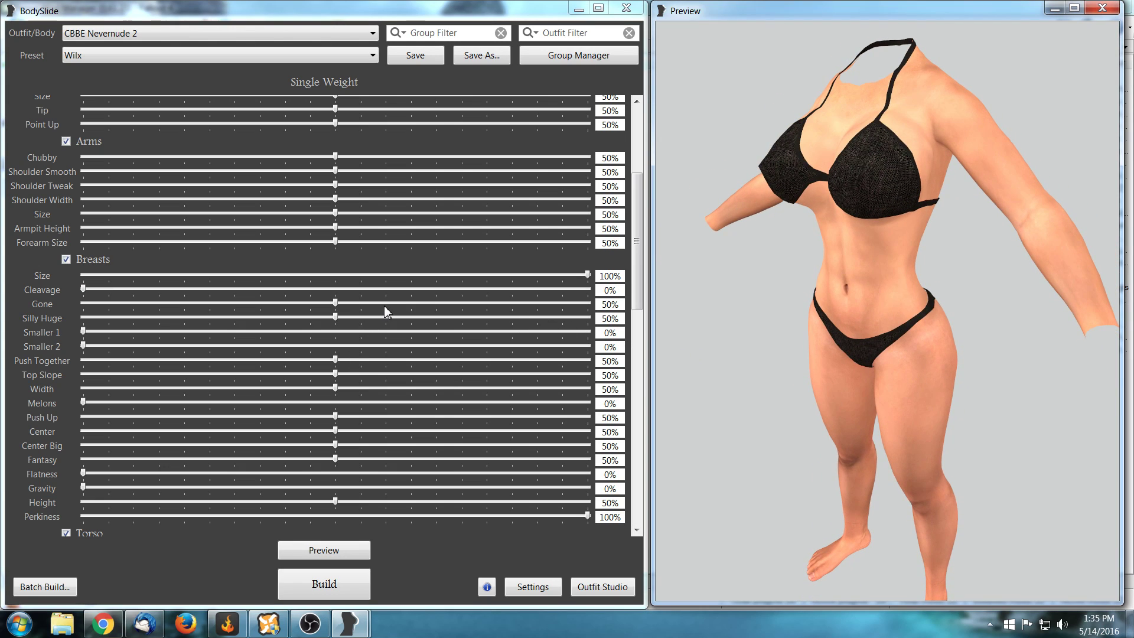
left_click(337, 303)
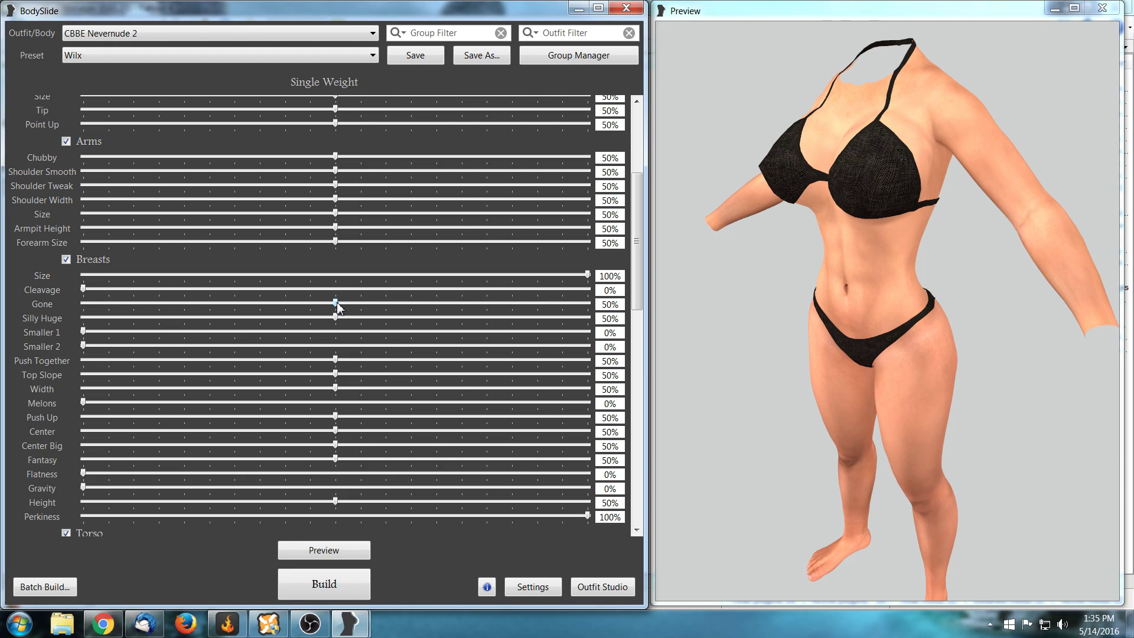
mouse_move(338, 303)
left_mouse_down()
mouse_move(53, 304)
mouse_move(617, 309)
mouse_move(70, 304)
mouse_move(337, 306)
left_mouse_up()
mouse_move(336, 319)
left_mouse_down()
mouse_move(606, 335)
mouse_move(496, 321)
mouse_move(144, 321)
mouse_move(59, 324)
mouse_move(597, 329)
mouse_move(232, 320)
mouse_move(59, 347)
mouse_move(228, 313)
mouse_move(335, 325)
left_mouse_up()
left_click_drag(84, 335, 42, 346)
- Test the Push Together slider in the Breasts group, and return it to 50%
scroll(642, 310, "down", 2)
scroll(642, 310, "down", 1)
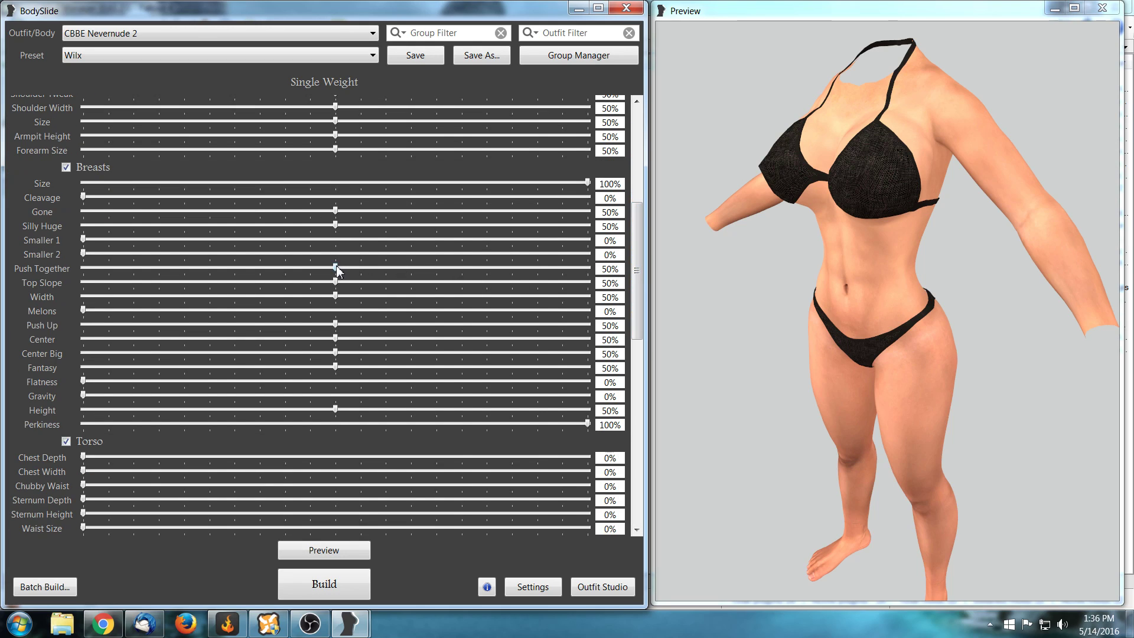
mouse_move(335, 268)
left_mouse_down()
mouse_move(26, 275)
mouse_move(624, 272)
mouse_move(335, 270)
left_mouse_up()
- Test the Melons slider at 100%, inspect the shape from the front and at an angle, and return it to 0%
mouse_move(735, 324)
right_mouse_down()
mouse_move(782, 331)
mouse_move(736, 335)
mouse_move(747, 326)
right_mouse_up()
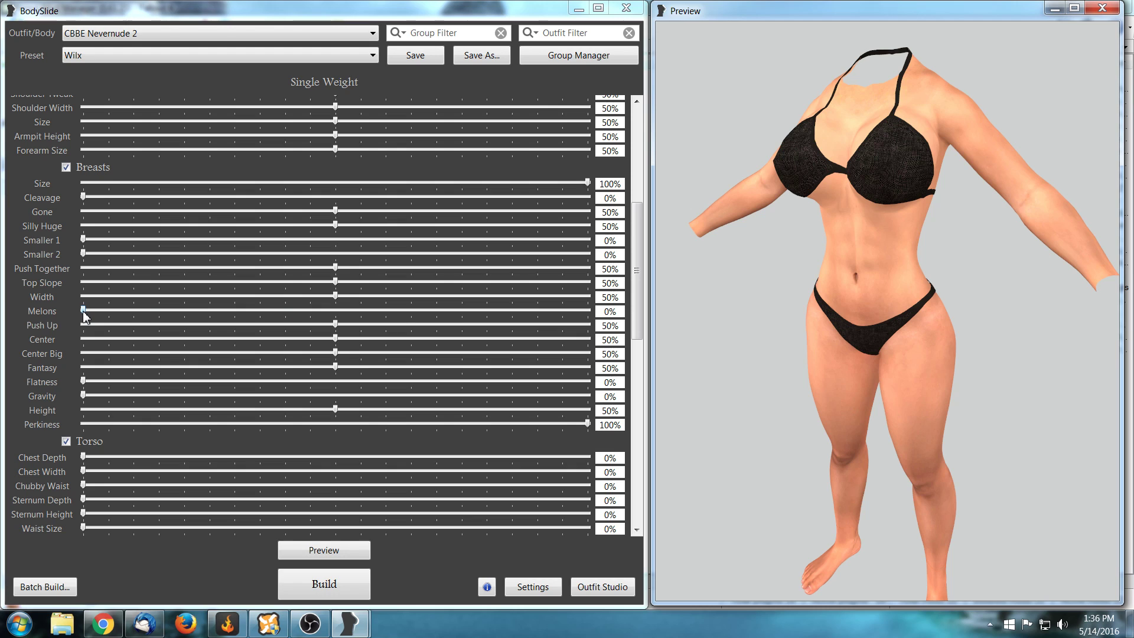
left_click_drag(84, 312, 594, 322)
left_click_drag(703, 322, 747, 321)
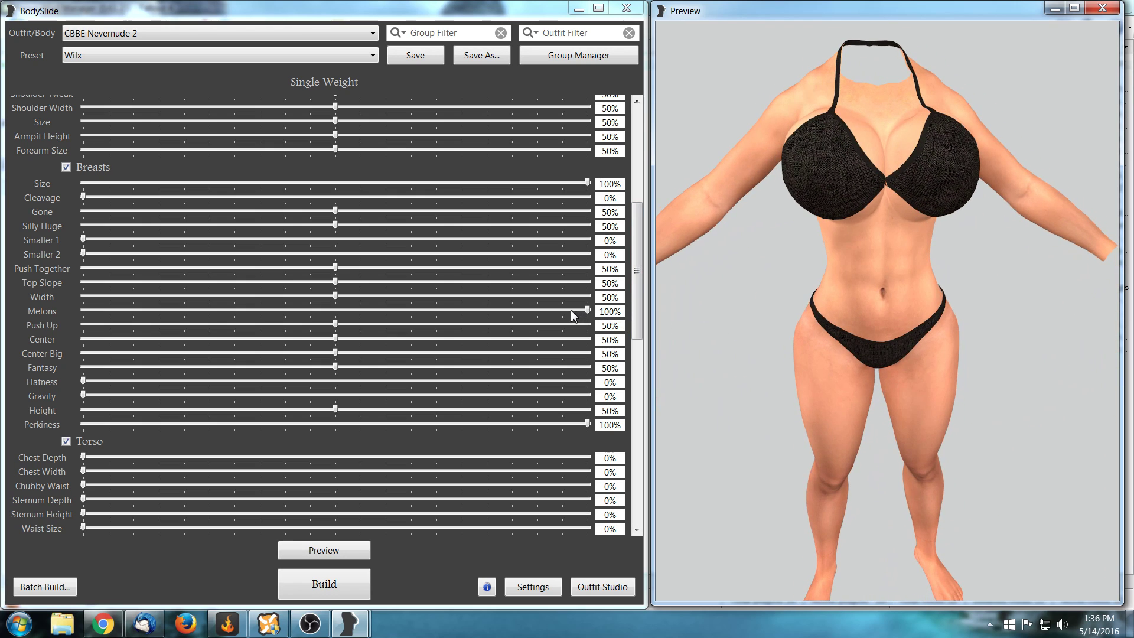
left_click_drag(711, 317, 681, 319)
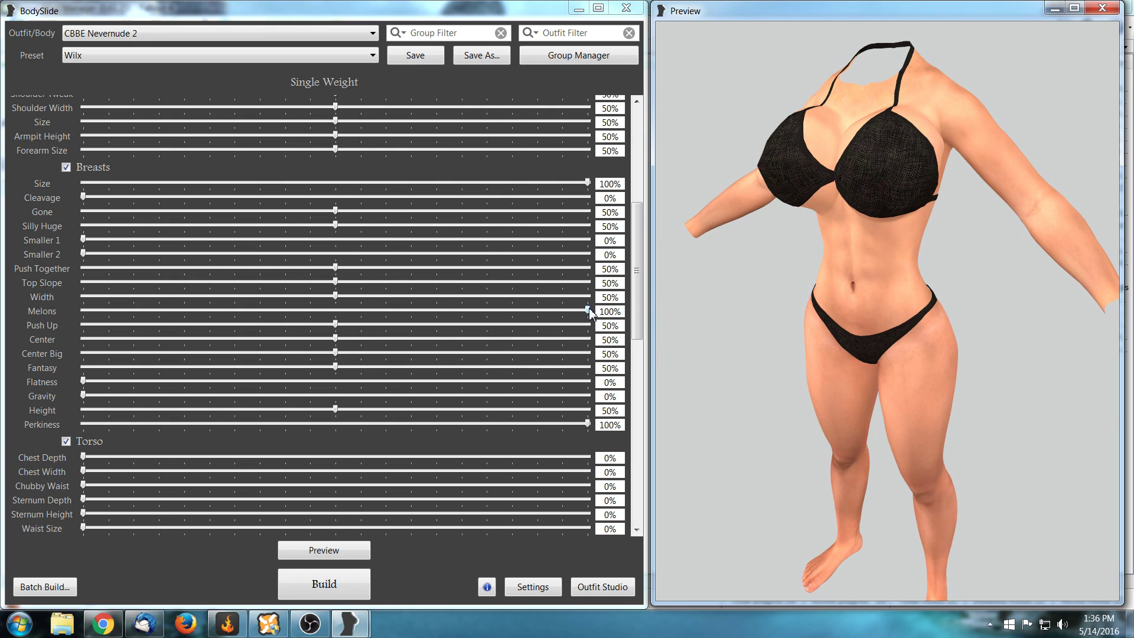
left_click_drag(589, 311, 65, 316)
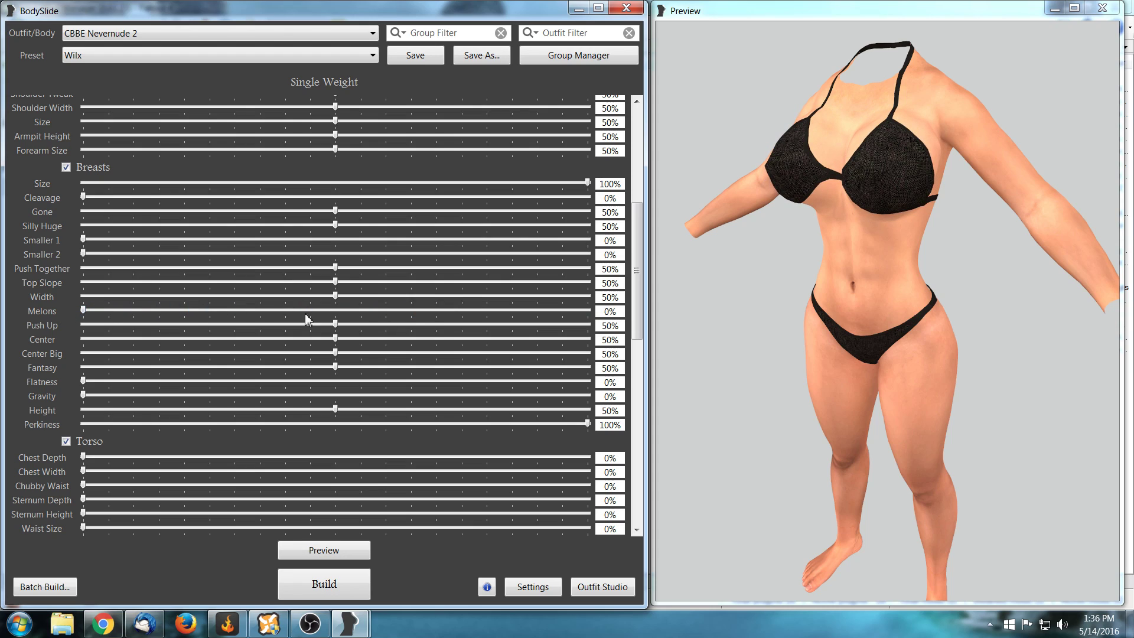
- Test the Push Up slider at 99% in the preview, and return it to 50%
left_click_drag(724, 345, 726, 342)
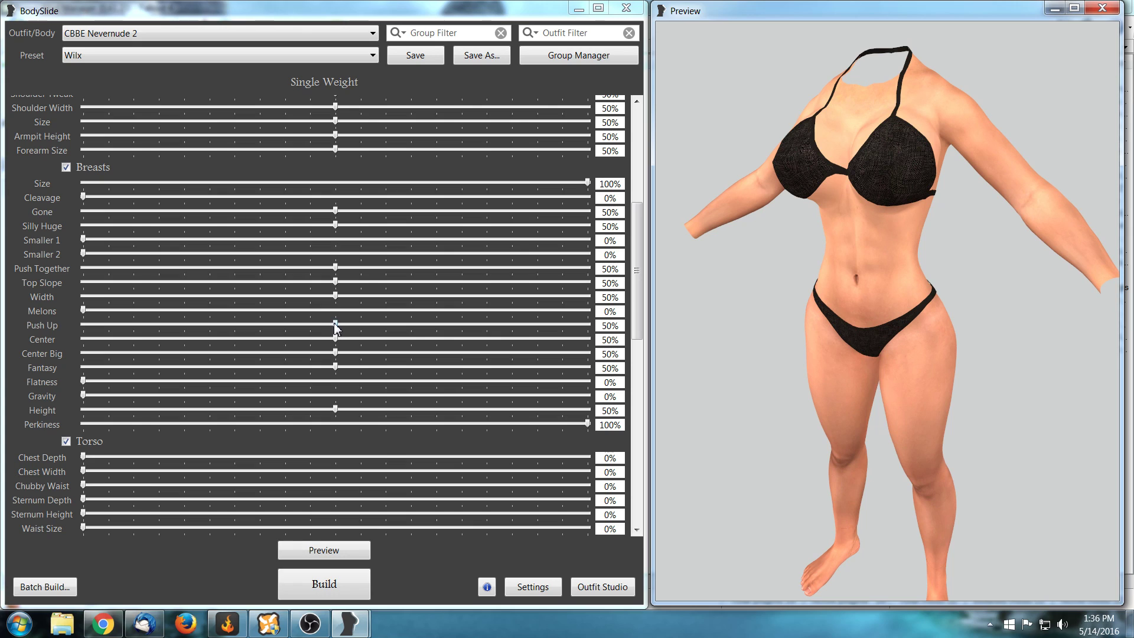
left_click_drag(335, 324, 583, 334)
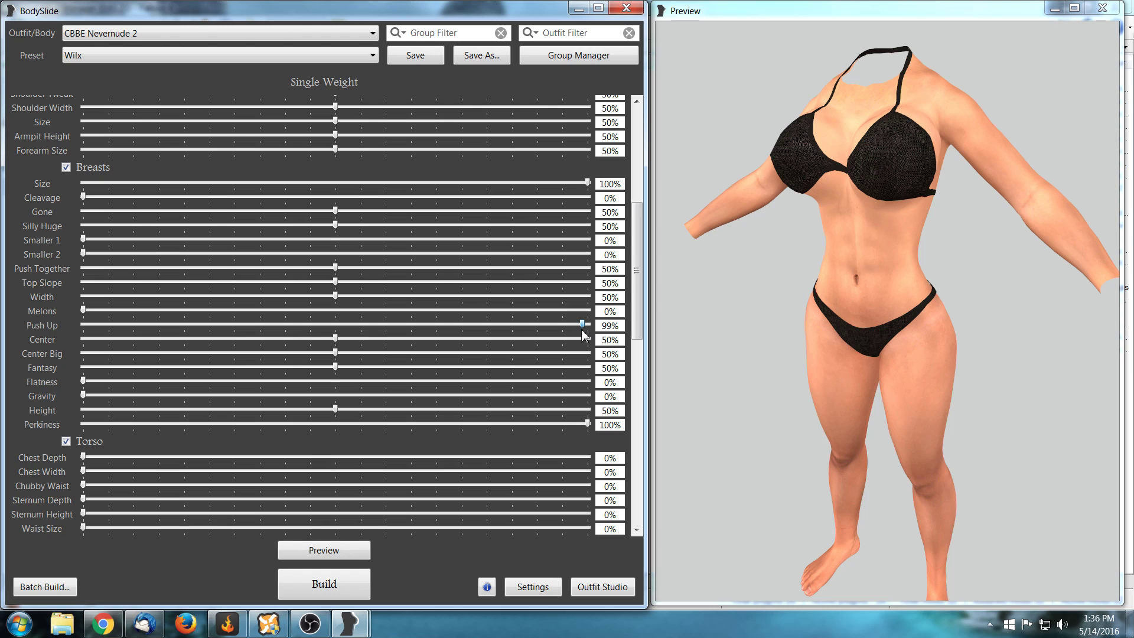
left_click_drag(582, 334, 336, 338)
- Test the Center and Center Big sliders in the Breasts group, returning both to 50%
mouse_move(757, 355)
left_mouse_down()
mouse_move(716, 351)
mouse_move(753, 352)
left_mouse_up()
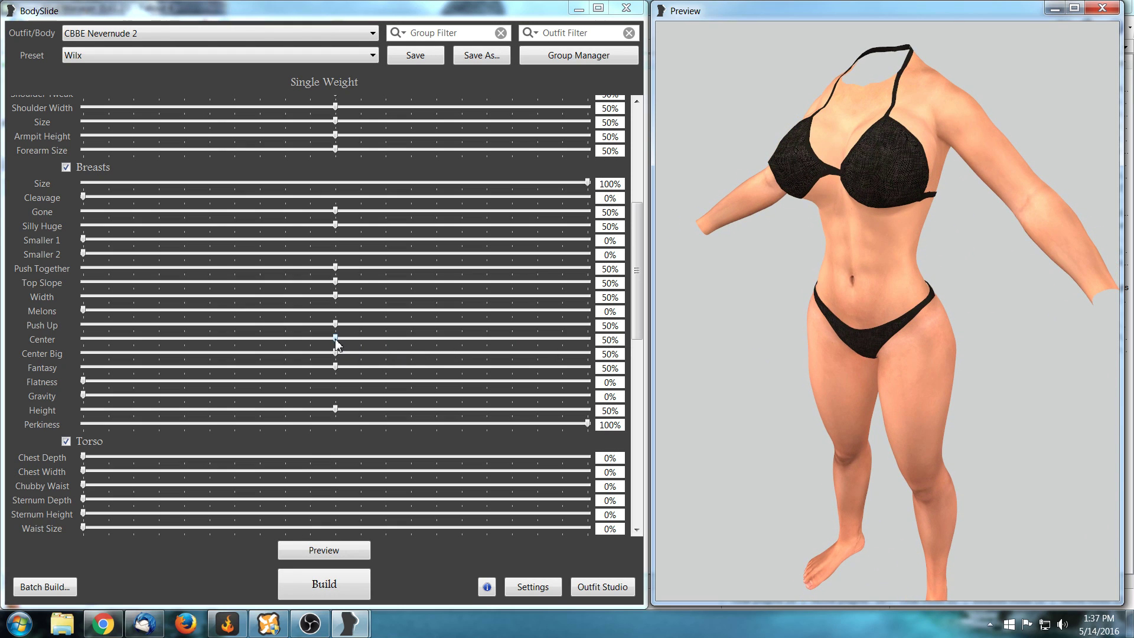
mouse_move(336, 341)
left_mouse_down()
mouse_move(583, 339)
mouse_move(88, 346)
mouse_move(336, 353)
left_mouse_up()
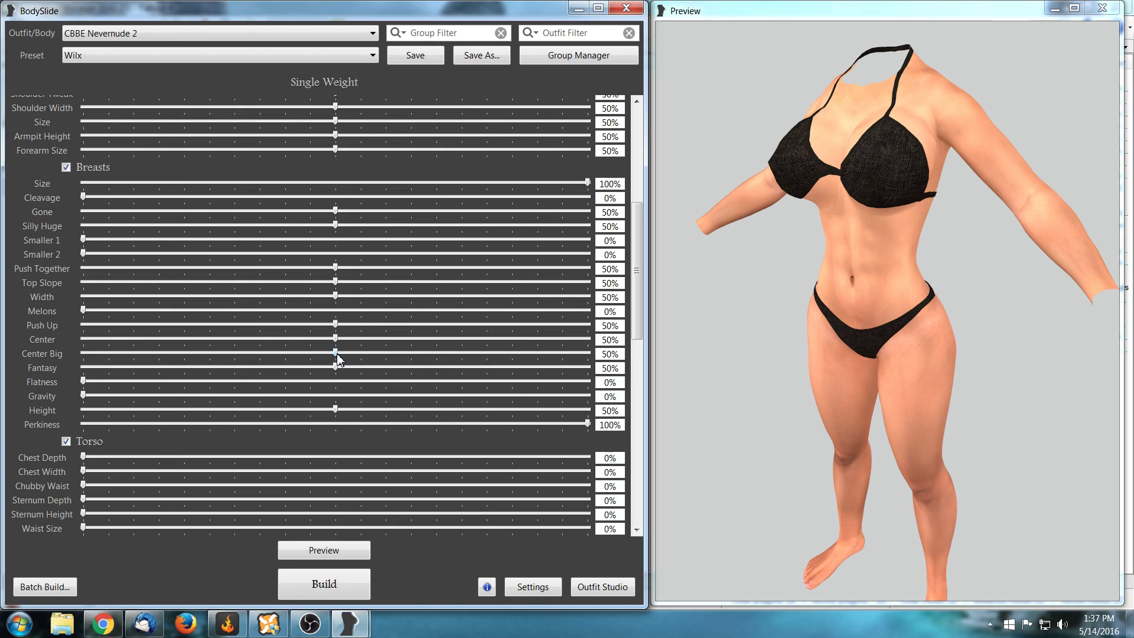
mouse_move(337, 357)
left_mouse_down()
mouse_move(529, 362)
mouse_move(83, 358)
mouse_move(336, 361)
left_mouse_up()
- Test the Fantasy slider at 100% with the preview body turned to an angle, and return it to 50%
mouse_move(673, 342)
left_mouse_down()
mouse_move(738, 335)
mouse_move(692, 343)
left_mouse_up()
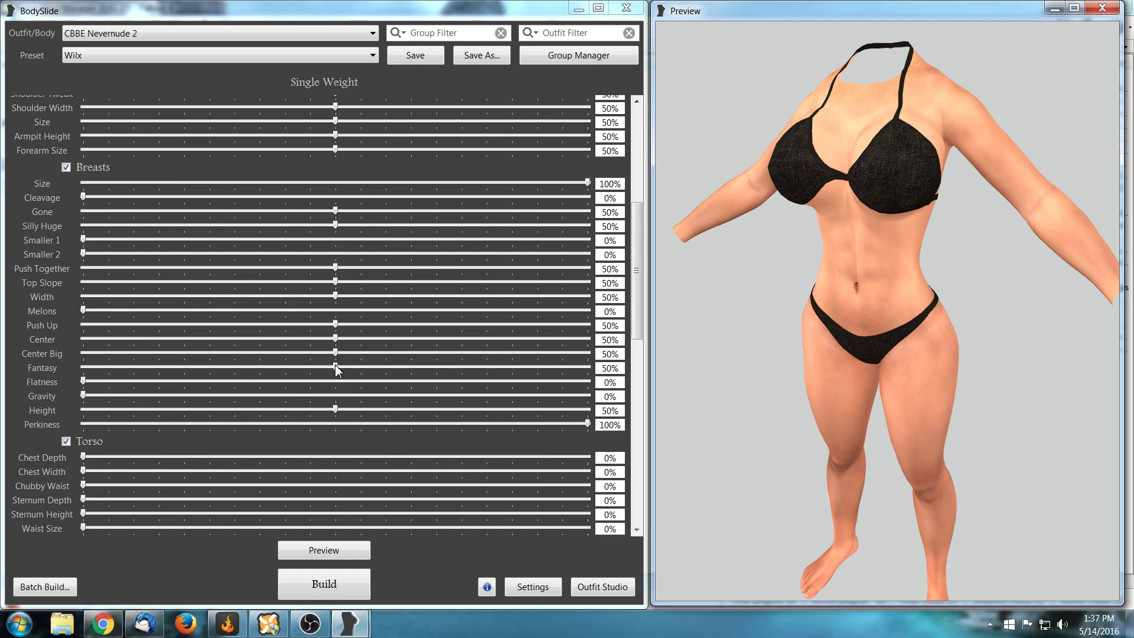
left_click_drag(742, 331, 719, 337)
left_click_drag(335, 367, 589, 368)
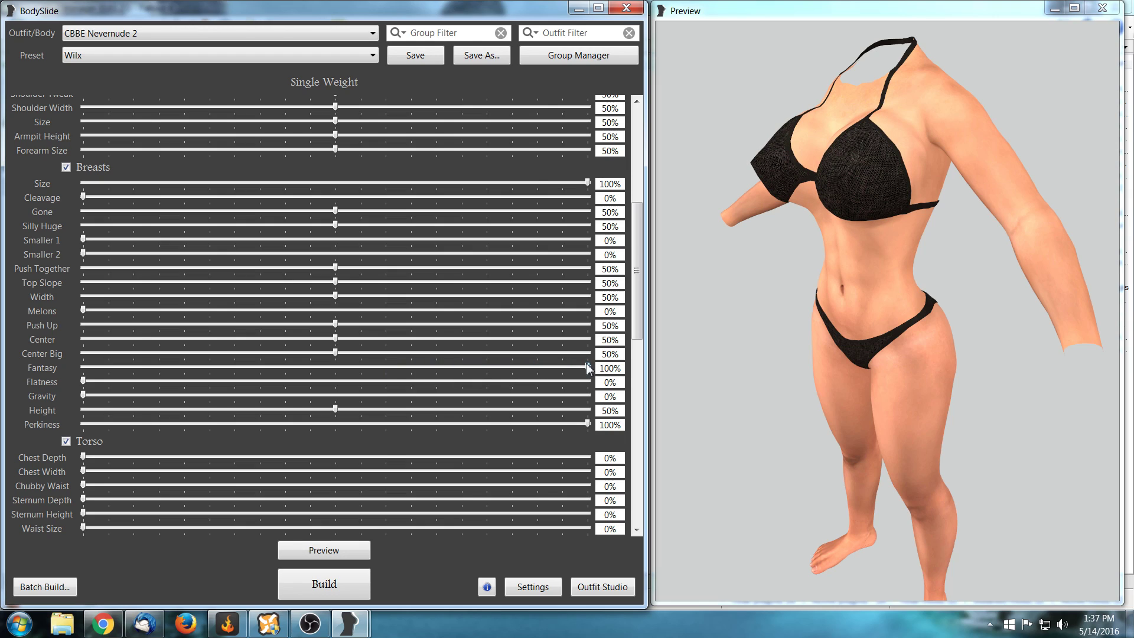
left_click_drag(589, 368, 336, 378)
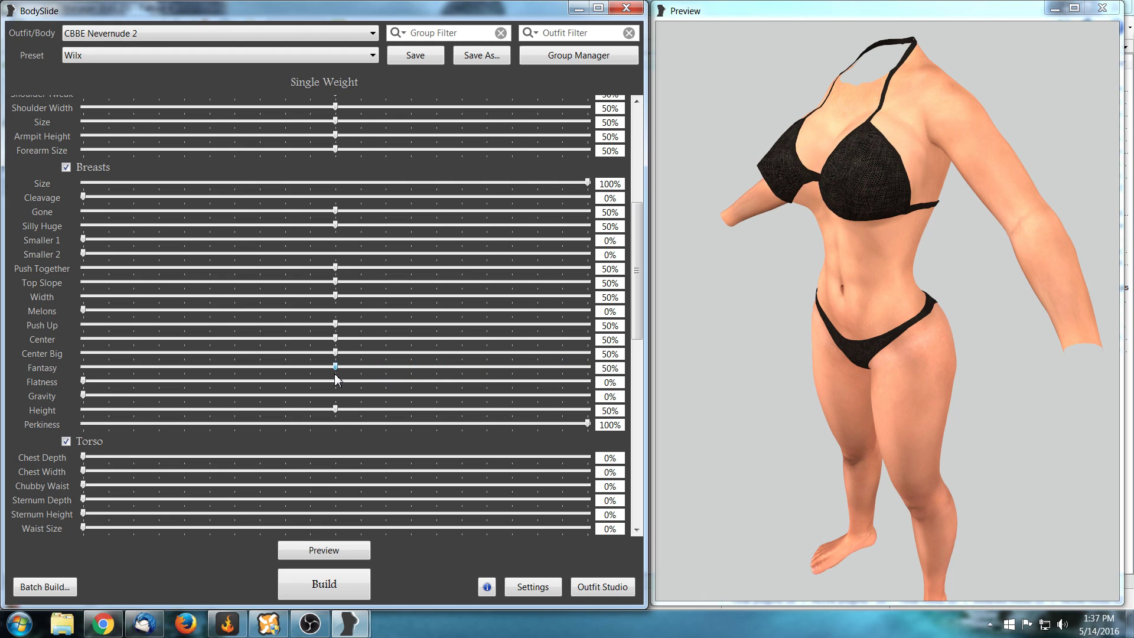
- Test the Flatness and Gravity sliders in the Breasts group, returning both to 0%
left_click_drag(716, 377, 740, 371)
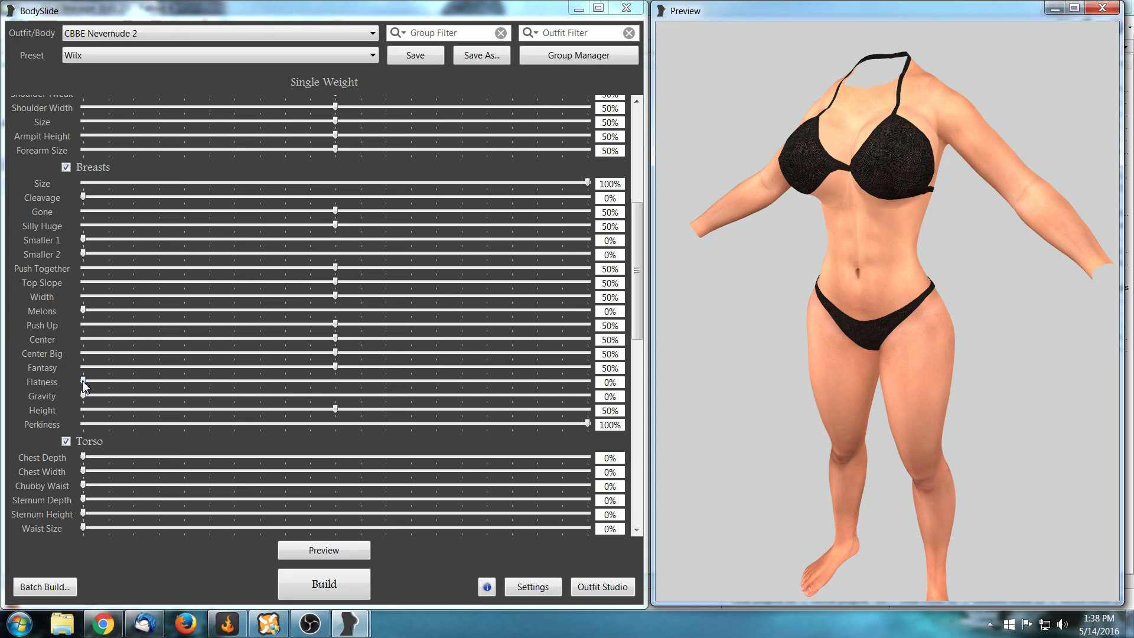
left_click_drag(83, 385, 46, 397)
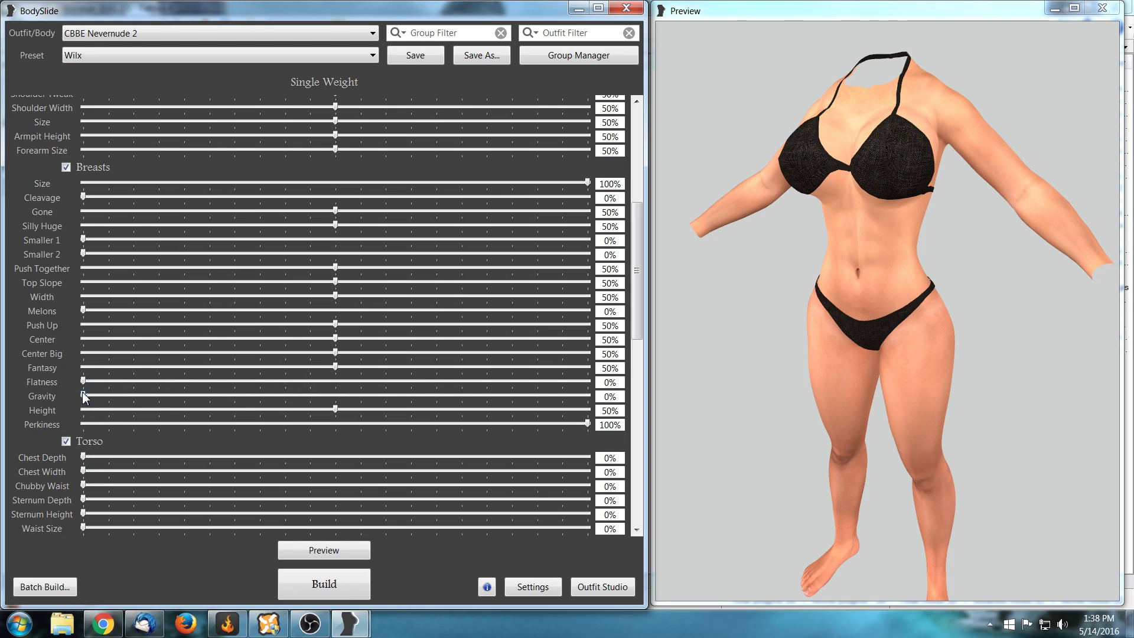
left_click_drag(85, 397, 15, 414)
- Test the Breasts group's Height slider and return it to 50%, then try Perkiness at 0% and restore it to 100%
mouse_move(335, 407)
left_mouse_down()
mouse_move(519, 411)
mouse_move(155, 415)
mouse_move(587, 412)
mouse_move(338, 418)
left_mouse_up()
left_click_drag(798, 412, 774, 413)
left_click_drag(588, 424, 75, 429)
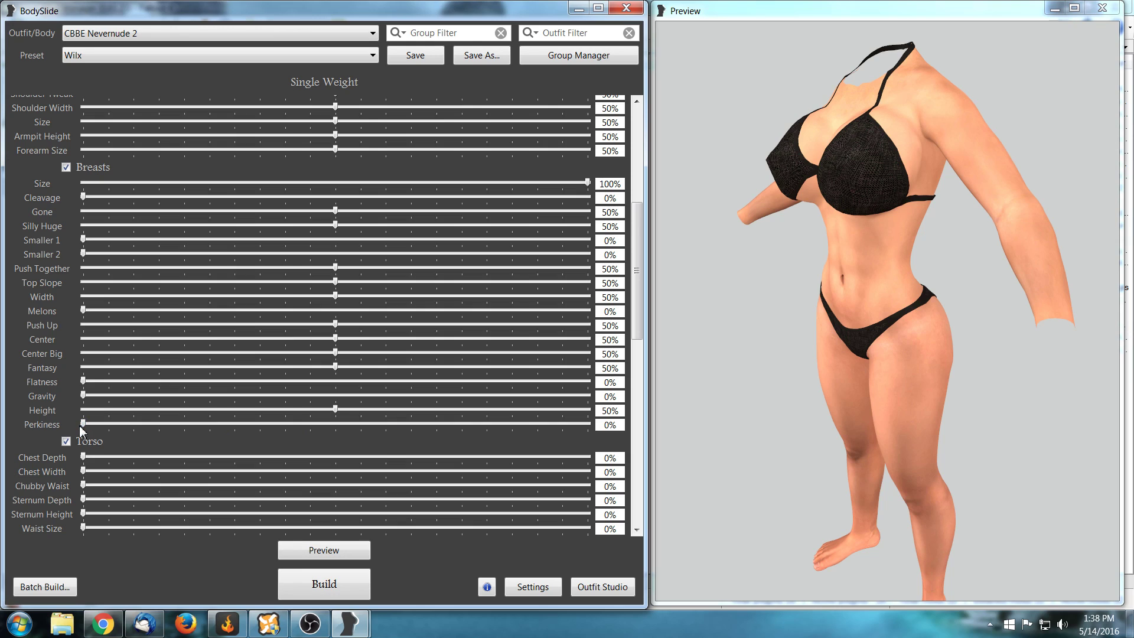
left_click_drag(82, 426, 597, 438)
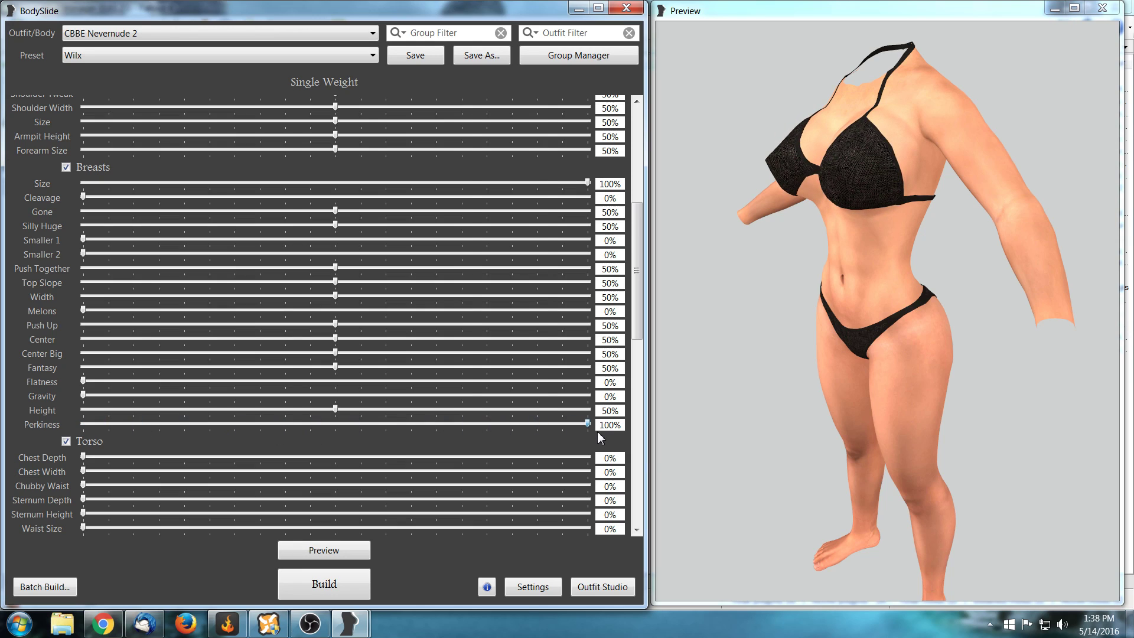
- Test the Back Arch slider in the Torso group at 50% in a side view, and return it to 0%
left_click_drag(638, 298, 644, 365)
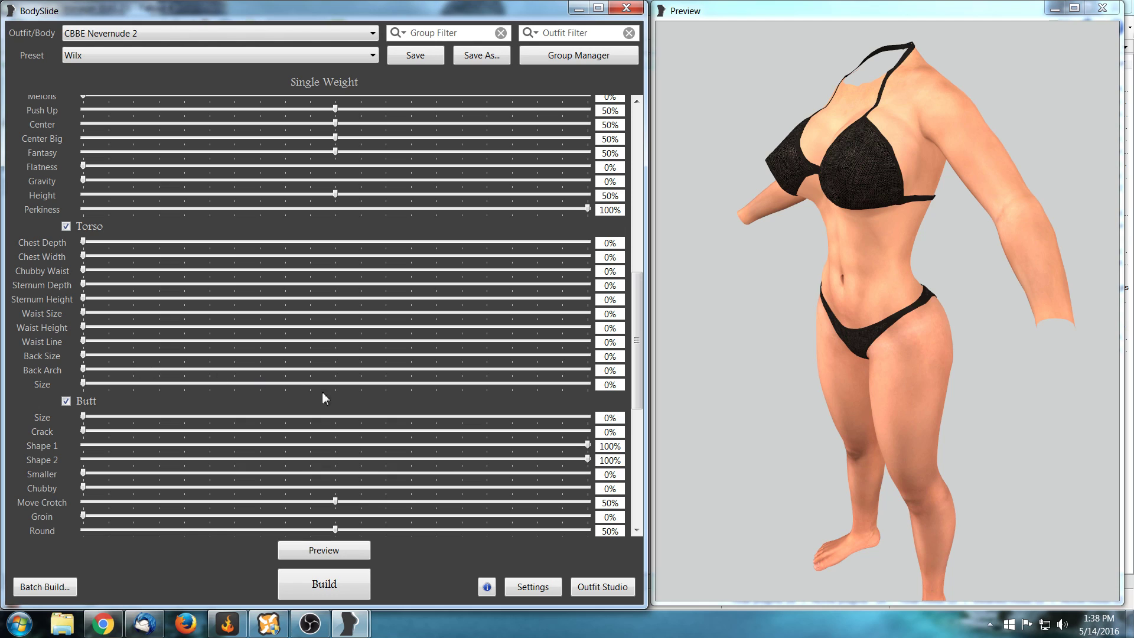
mouse_move(681, 413)
left_mouse_down()
mouse_move(663, 413)
mouse_move(697, 418)
mouse_move(684, 417)
mouse_move(699, 408)
left_mouse_up()
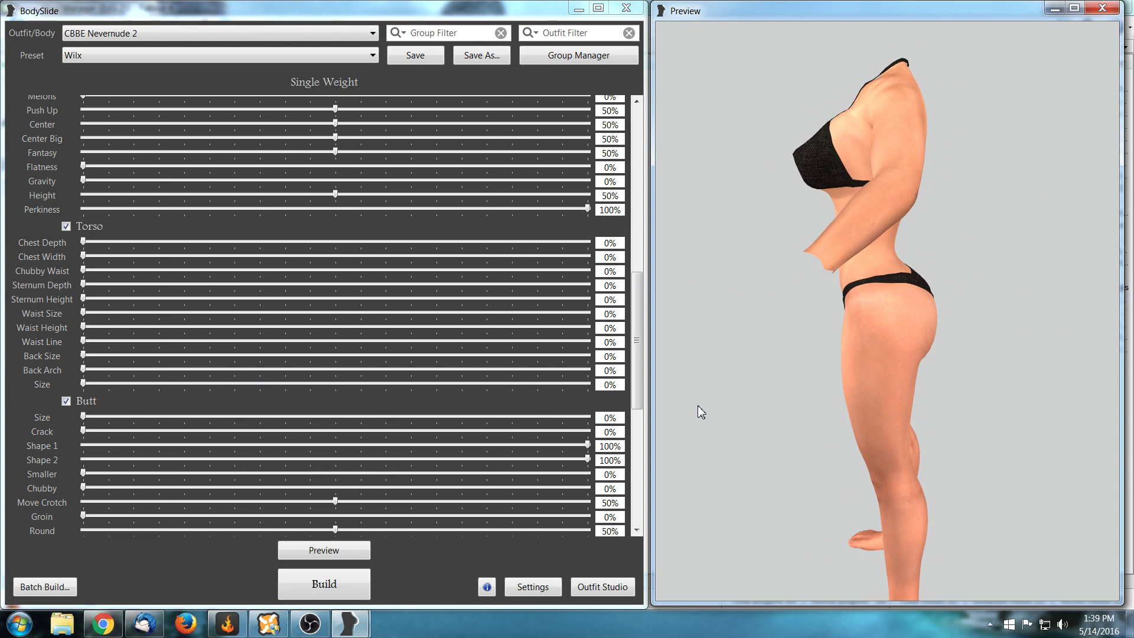
mouse_move(1002, 361)
left_mouse_down()
mouse_move(964, 335)
mouse_move(1004, 366)
mouse_move(1012, 359)
mouse_move(1001, 363)
left_mouse_up()
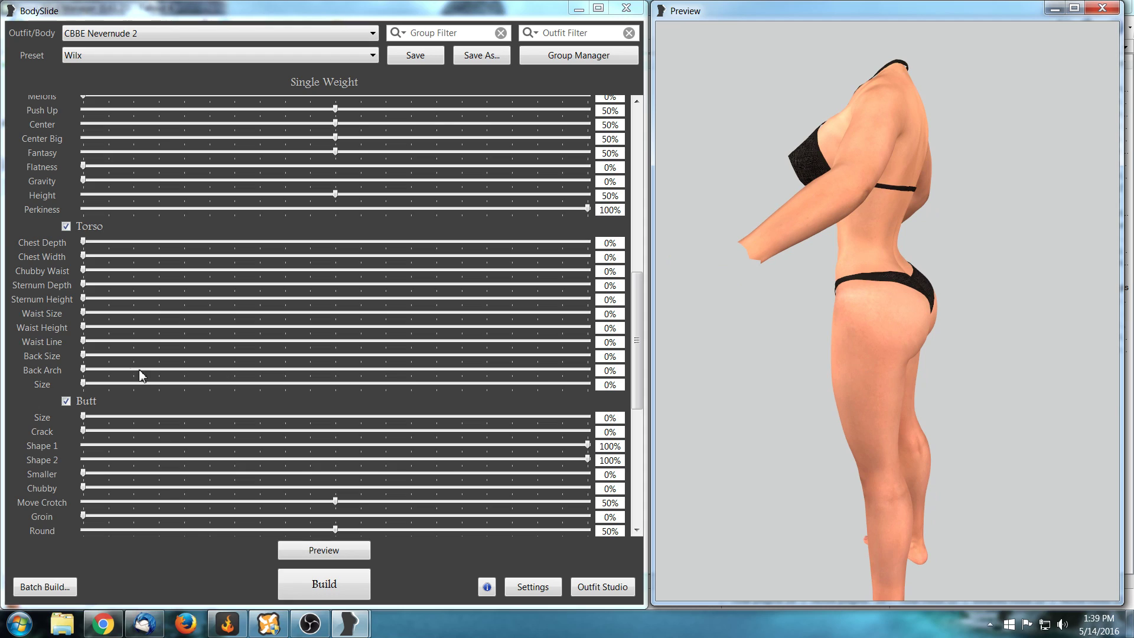
left_click_drag(84, 371, 339, 368)
mouse_move(781, 412)
left_mouse_down()
mouse_move(824, 405)
mouse_move(796, 410)
mouse_move(800, 479)
mouse_move(752, 408)
mouse_move(803, 412)
left_mouse_up()
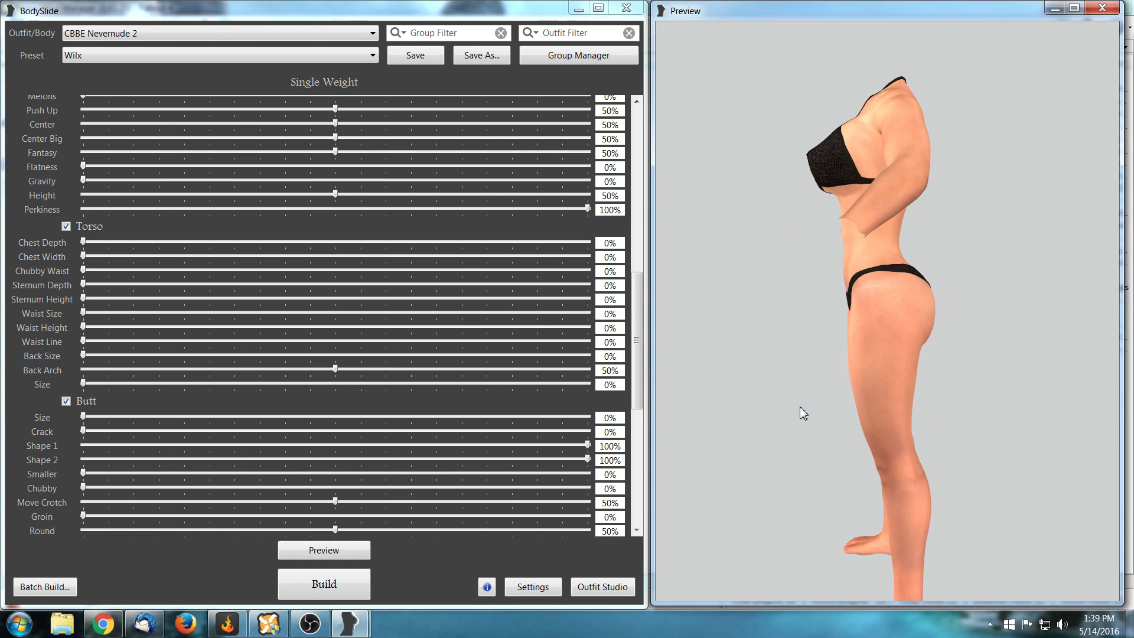
left_click_drag(336, 370, 71, 376)
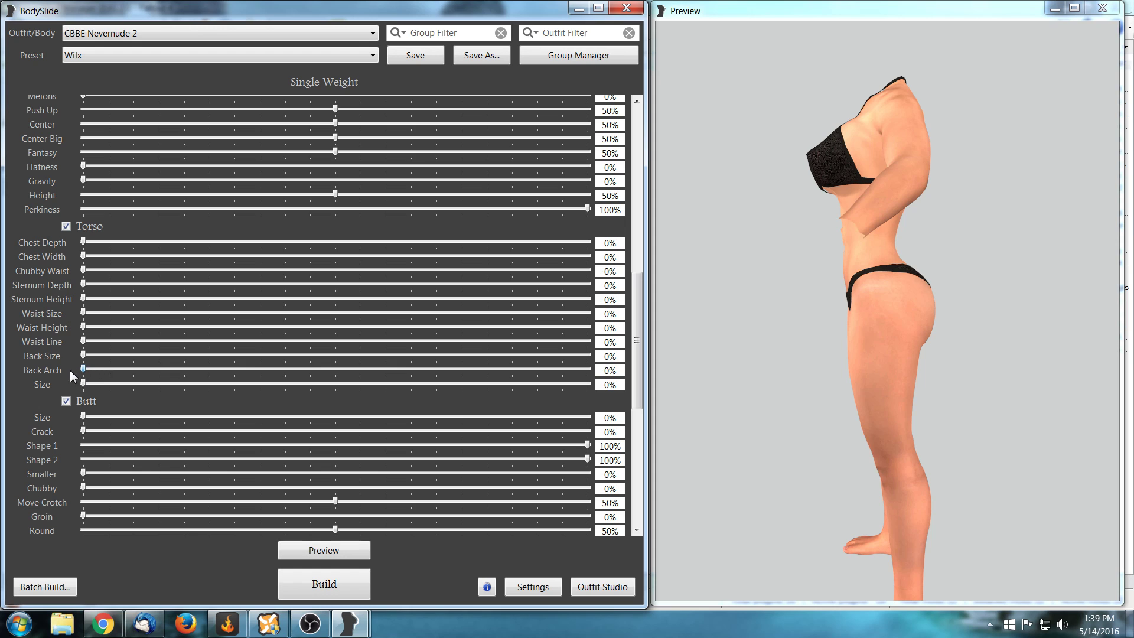
- Test the Butt group's Size slider at 100% and 50% in rear and angled views, and return it to 0%
left_click_drag(754, 413, 814, 387)
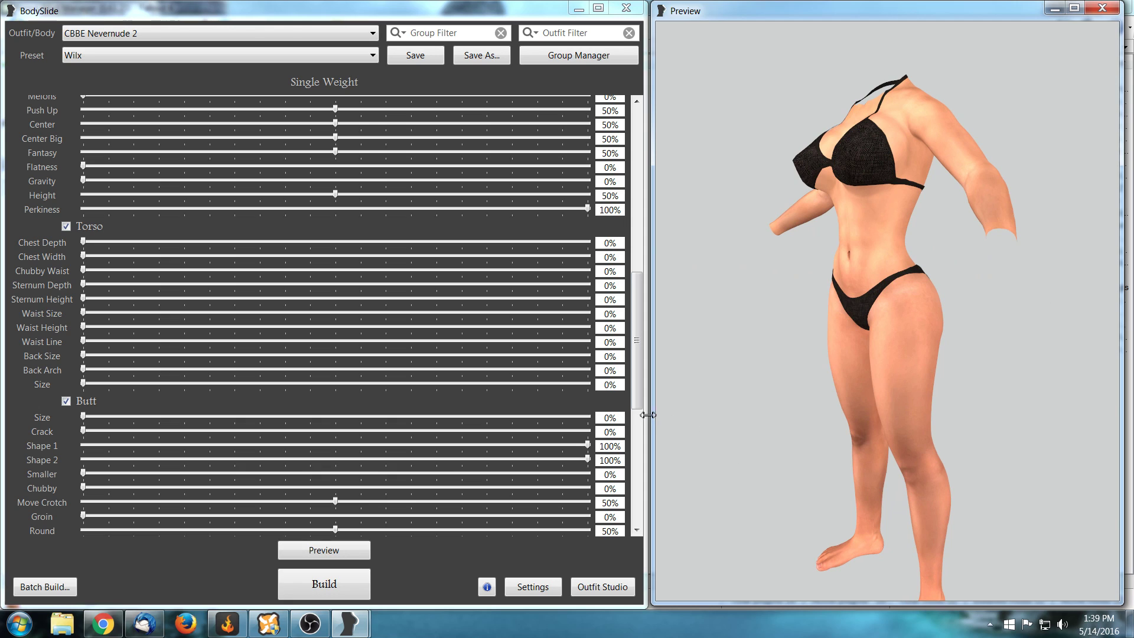
left_click_drag(638, 389, 643, 433)
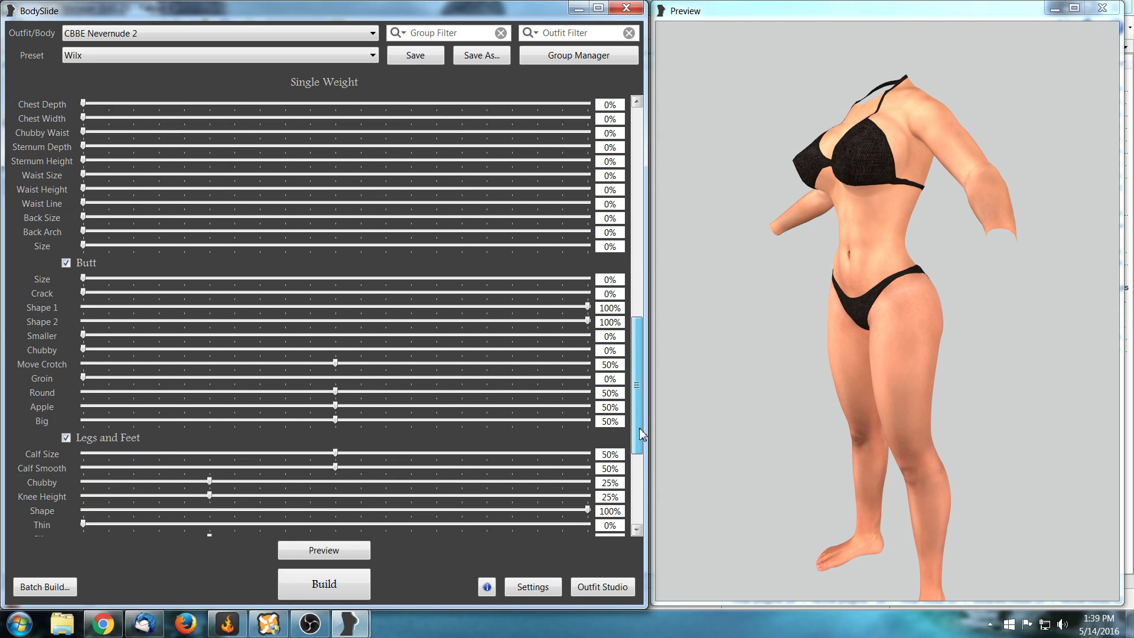
left_click_drag(945, 423, 872, 419)
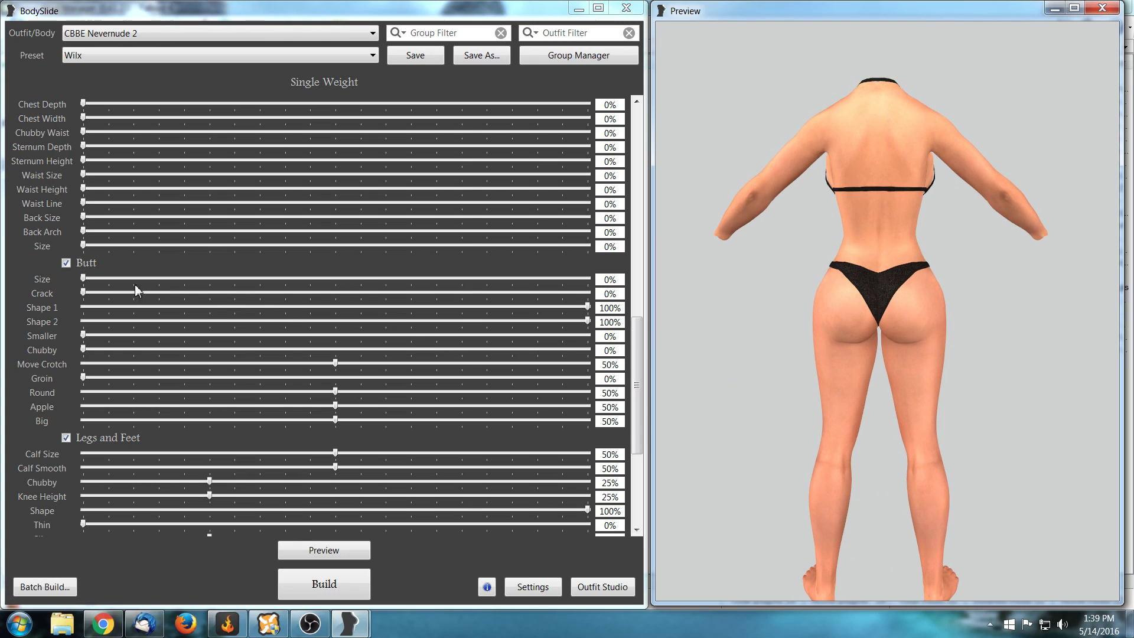
left_click_drag(84, 279, 614, 276)
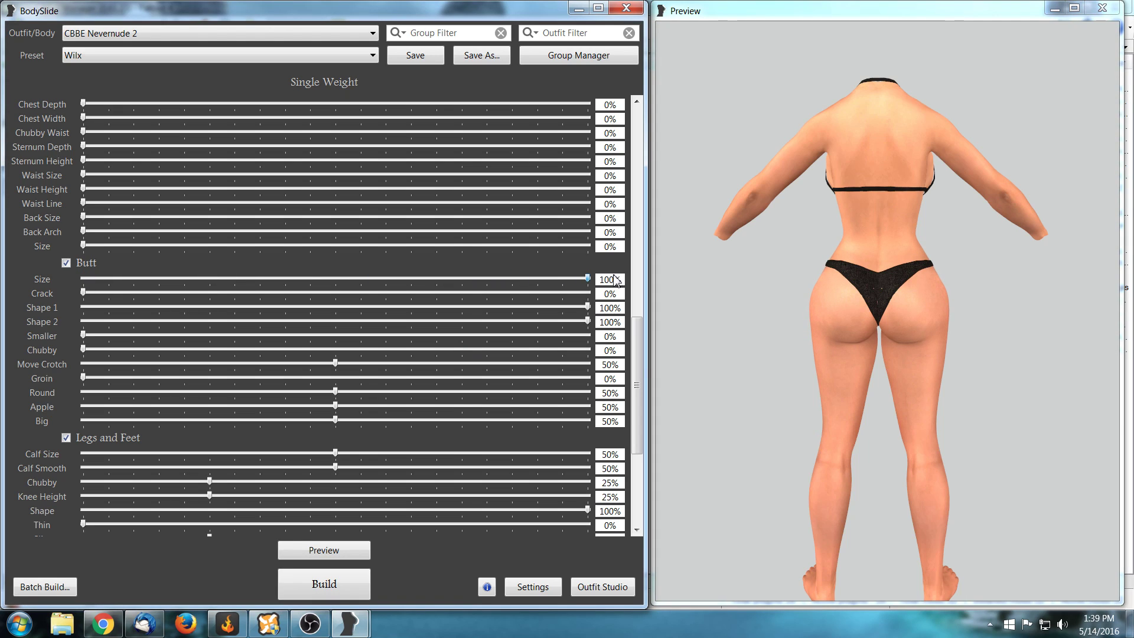
left_click_drag(754, 384, 813, 385)
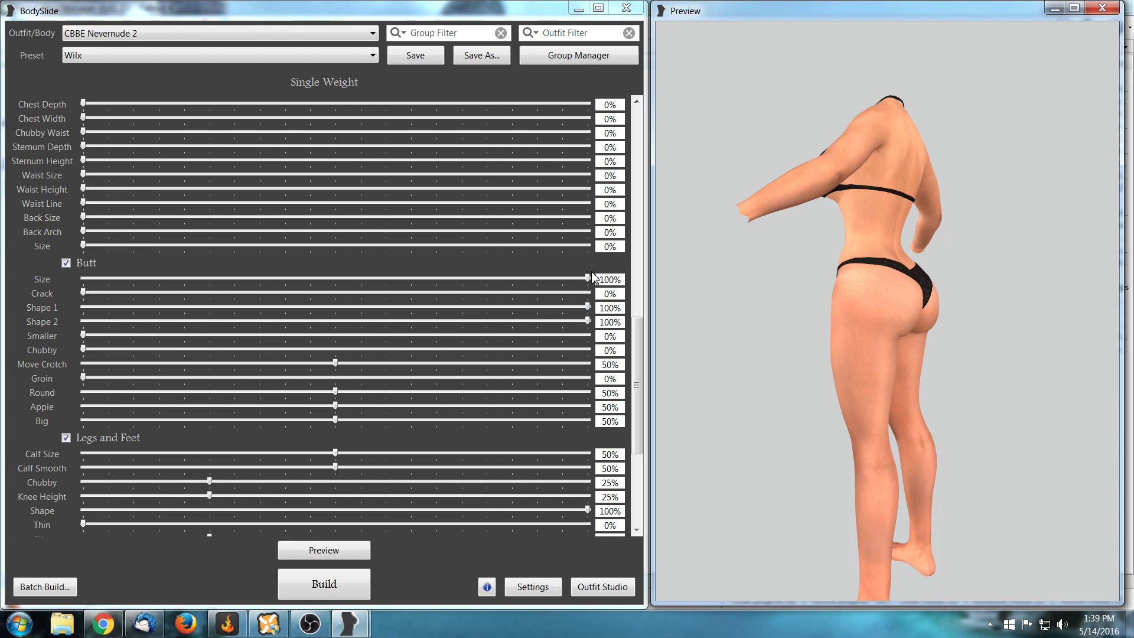
left_click_drag(588, 279, 338, 290)
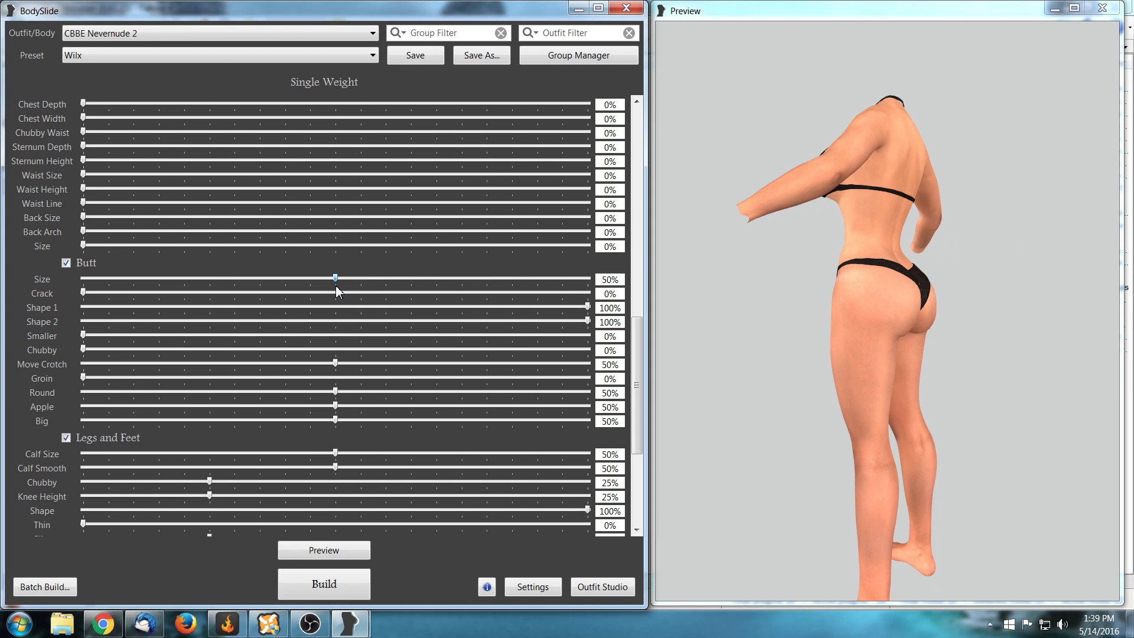
left_click_drag(685, 385, 743, 422)
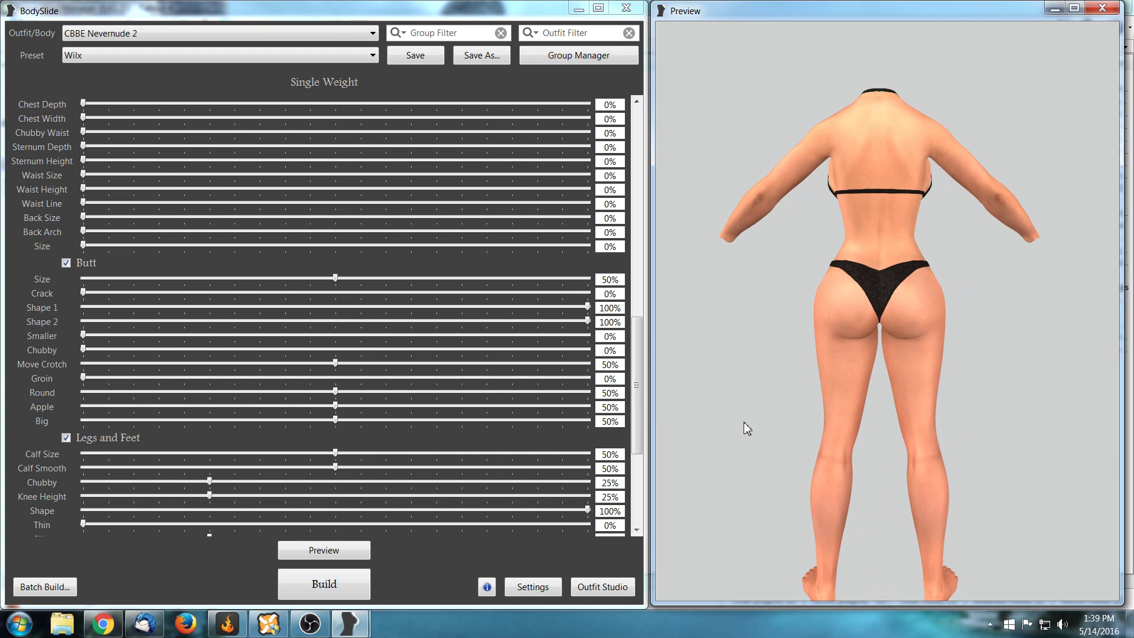
left_click_drag(335, 280, 80, 288)
- Test the Butt group's Crack slider at 100% with a closer rear view of the body, and return it to 0%
left_click_drag(820, 383, 790, 386)
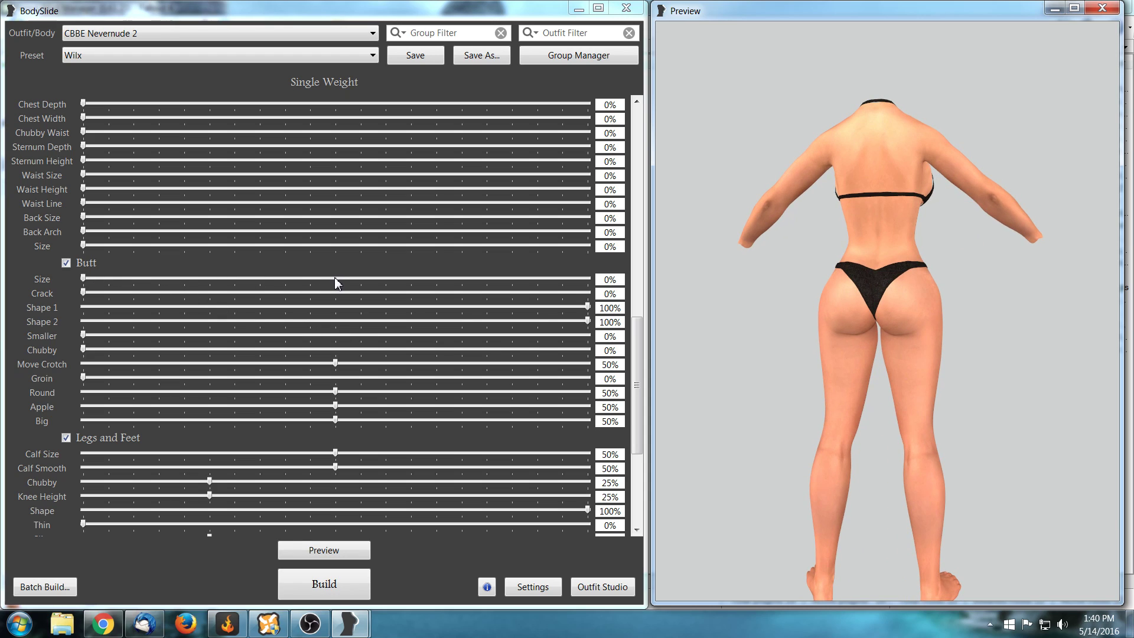
mouse_move(738, 355)
left_mouse_down()
mouse_move(785, 354)
mouse_move(745, 352)
left_mouse_up()
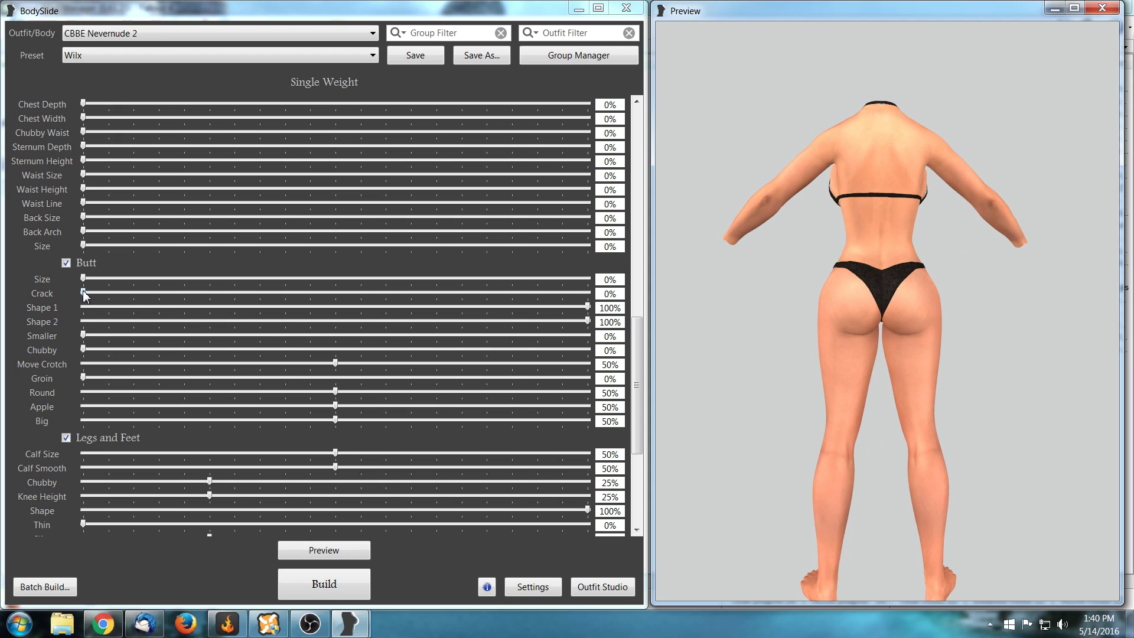
left_click_drag(83, 291, 440, 298)
left_click_drag(511, 298, 588, 304)
scroll(1011, 306, "up", 1)
mouse_move(1012, 306)
left_mouse_down()
mouse_move(972, 316)
mouse_move(1000, 320)
left_mouse_up()
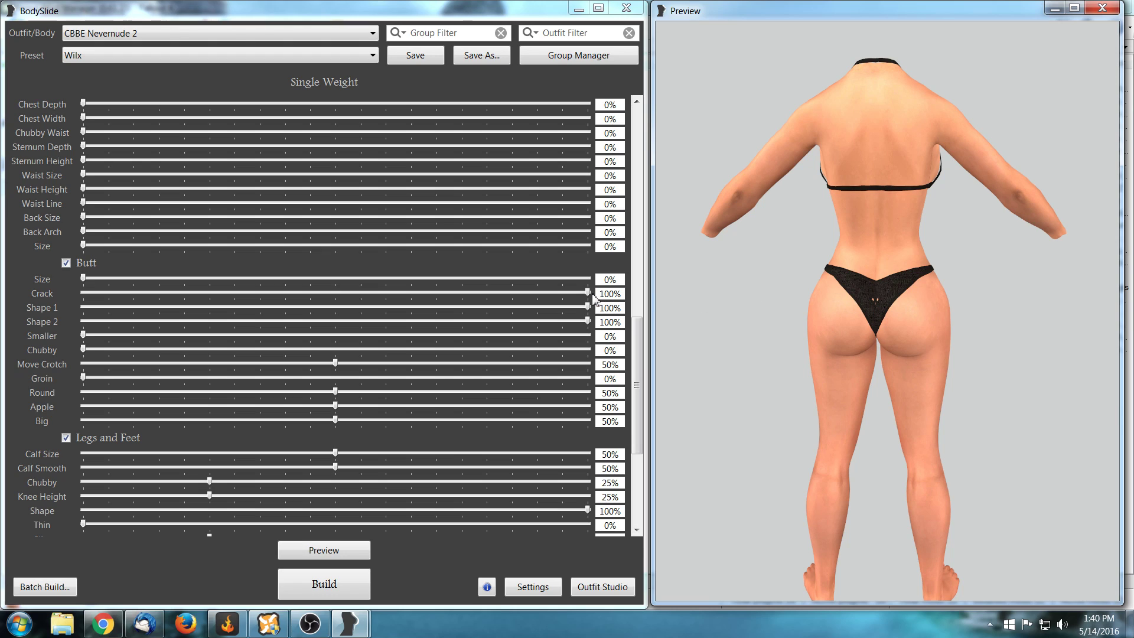
left_click_drag(589, 293, 55, 298)
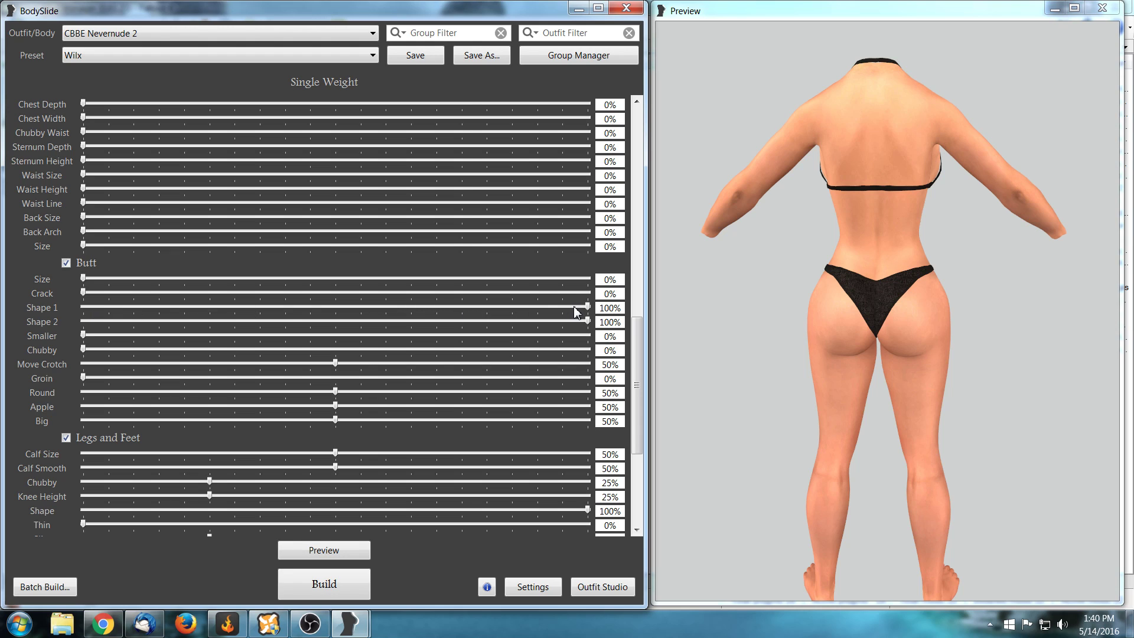
- Try the Butt group's Shape 1 slider at 0% and restore it to 100%
mouse_move(589, 308)
left_mouse_down()
mouse_move(70, 315)
mouse_move(515, 316)
mouse_move(598, 326)
mouse_move(572, 307)
mouse_move(86, 310)
mouse_move(3, 327)
mouse_move(195, 310)
mouse_move(593, 323)
left_mouse_up()
left_click_drag(588, 310, 26, 316)
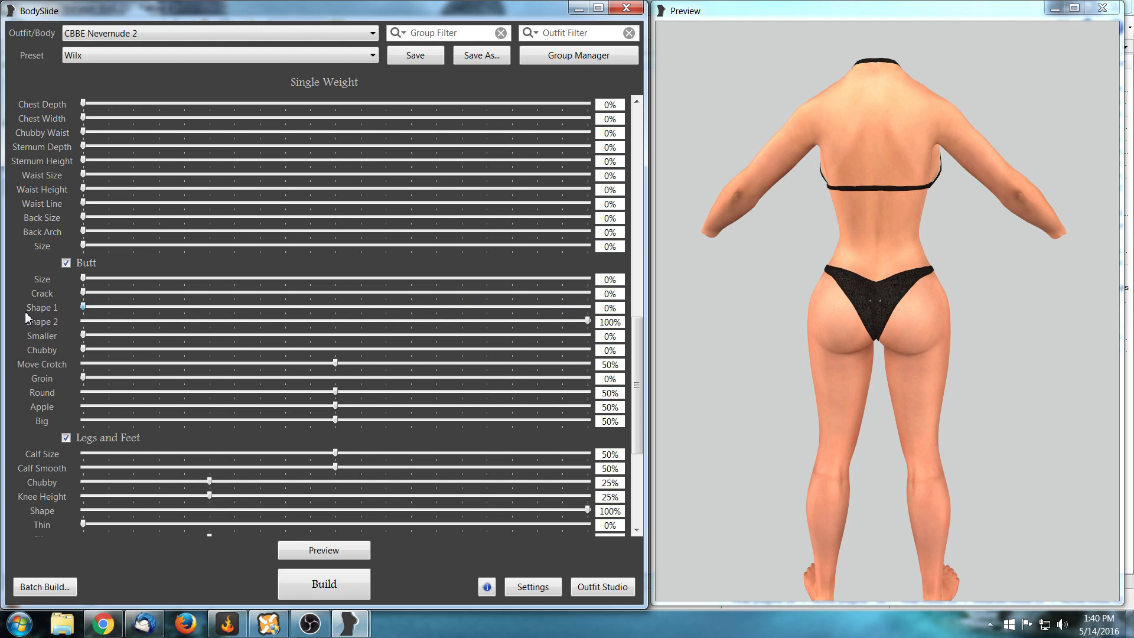
left_click_drag(663, 350, 704, 344)
left_click_drag(83, 306, 593, 312)
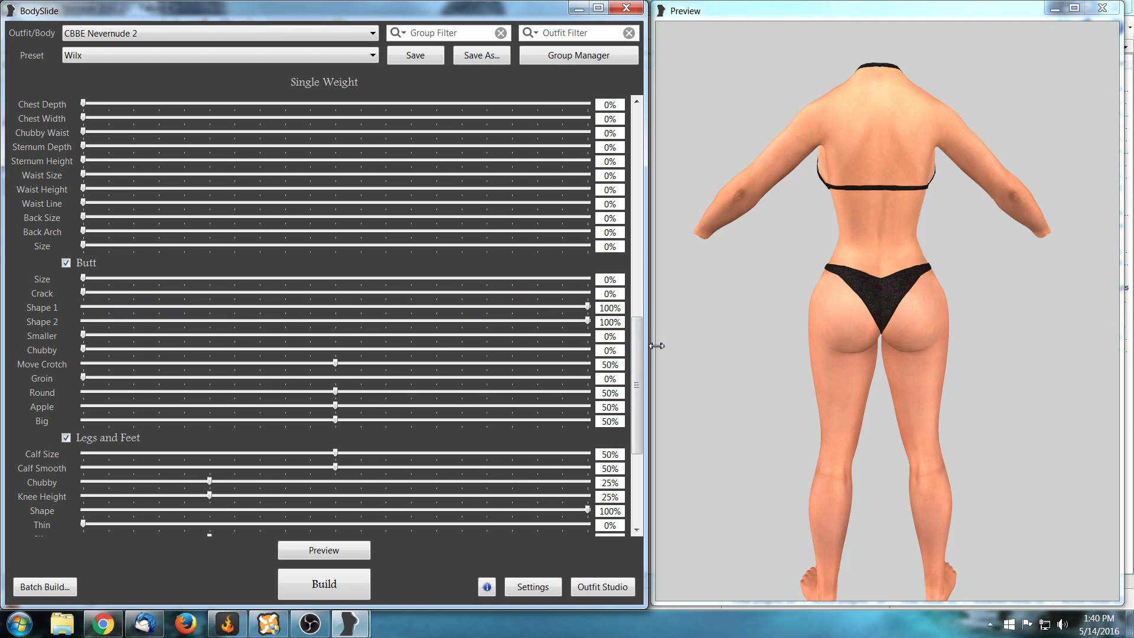
- Test the Butt group's Shape 2 and Smaller sliders, returning them to 100% and 0%
mouse_move(701, 353)
left_mouse_down()
mouse_move(782, 362)
mouse_move(670, 354)
mouse_move(700, 359)
left_mouse_up()
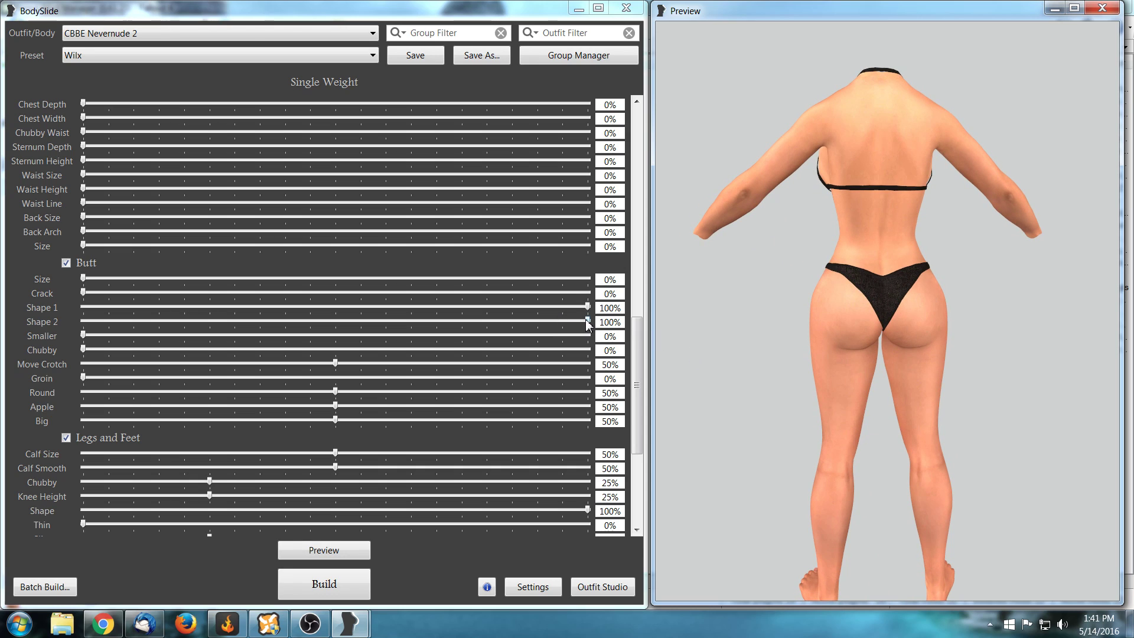
left_click_drag(588, 324, 657, 326)
mouse_move(734, 371)
left_mouse_down()
mouse_move(792, 372)
mouse_move(683, 359)
mouse_move(760, 365)
mouse_move(737, 370)
left_mouse_up()
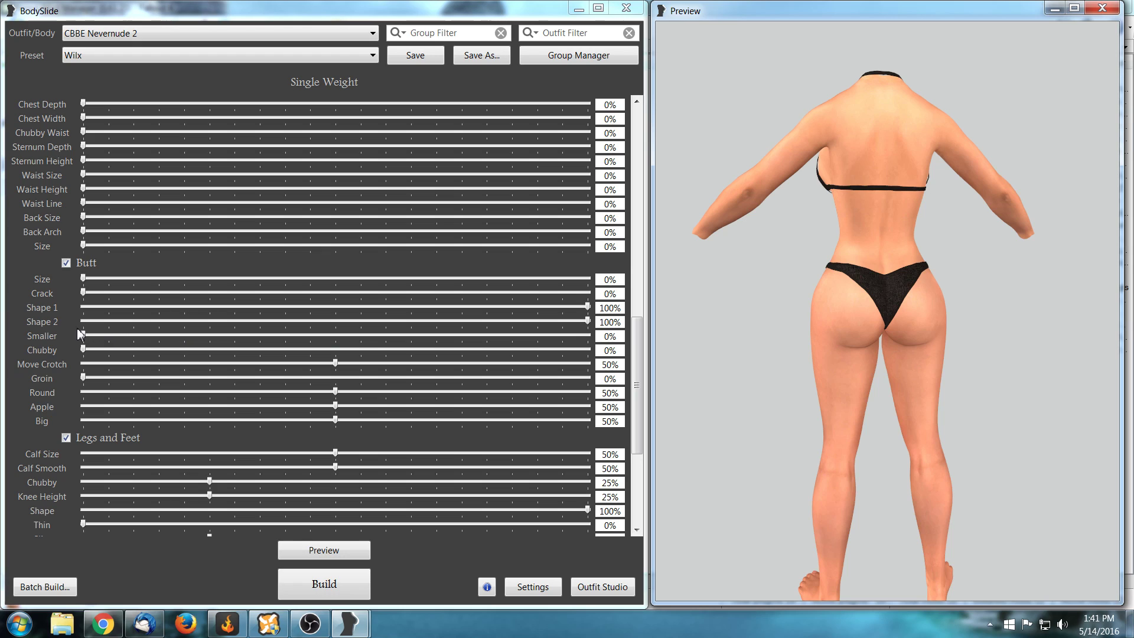
left_click_drag(83, 335, 48, 331)
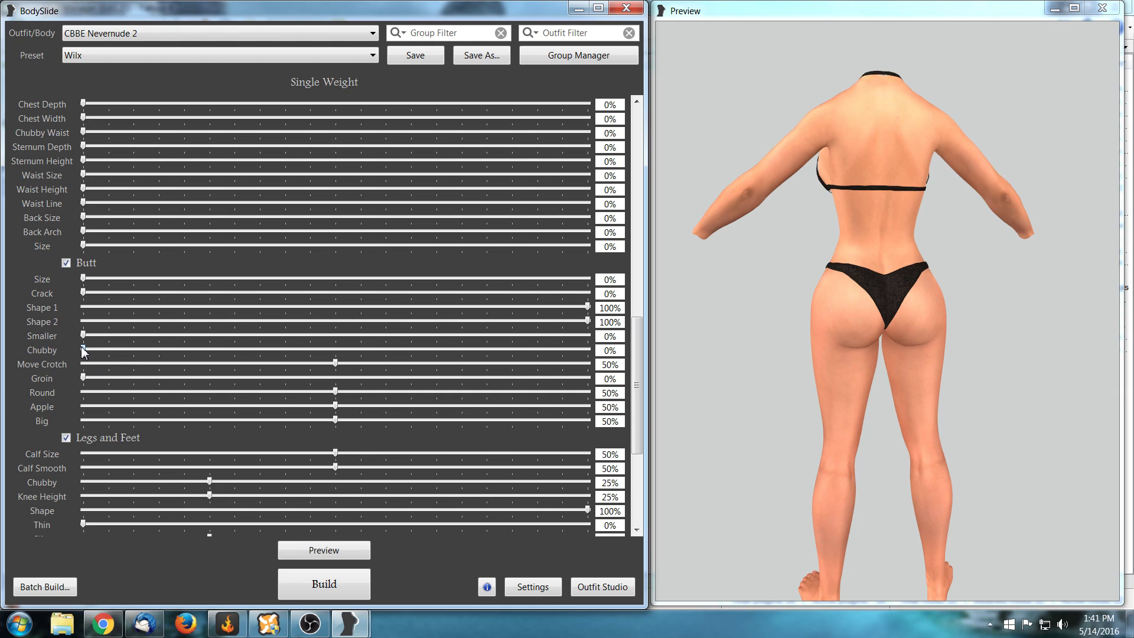
- Test the Butt group's Chubby slider at 100% and return it to 0%
left_click_drag(83, 352, 592, 362)
mouse_move(728, 355)
left_mouse_down()
mouse_move(828, 356)
mouse_move(718, 354)
left_mouse_up()
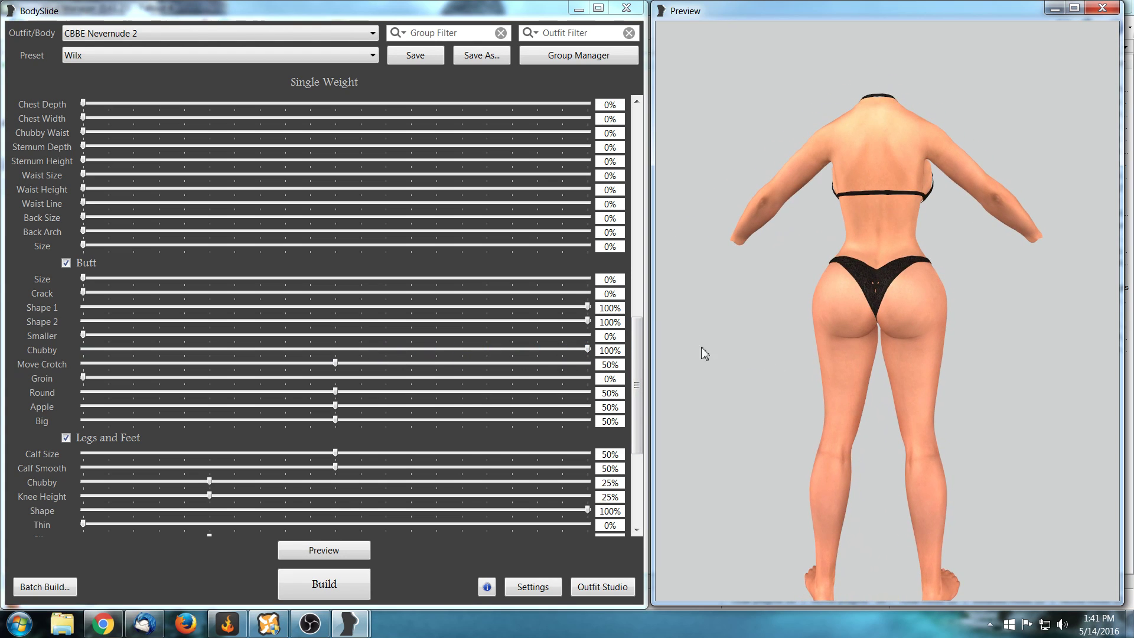
left_click_drag(587, 350, 68, 354)
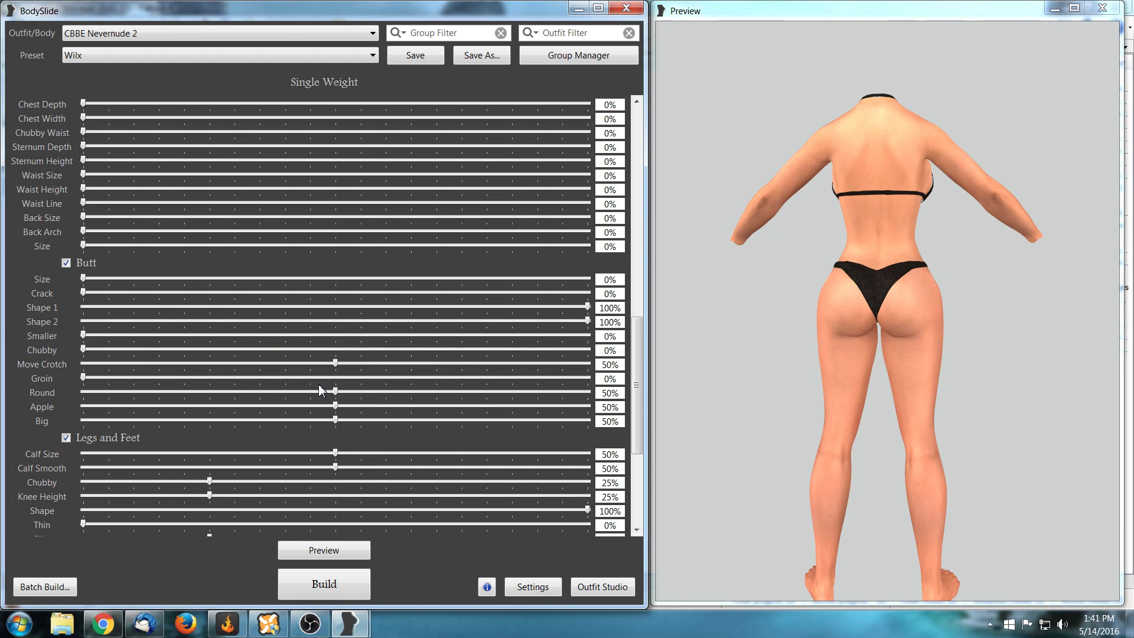
- Test the Butt group's Round slider at 100%, plus Apple and Big, returning all three to 50%
left_click_drag(713, 373, 729, 373)
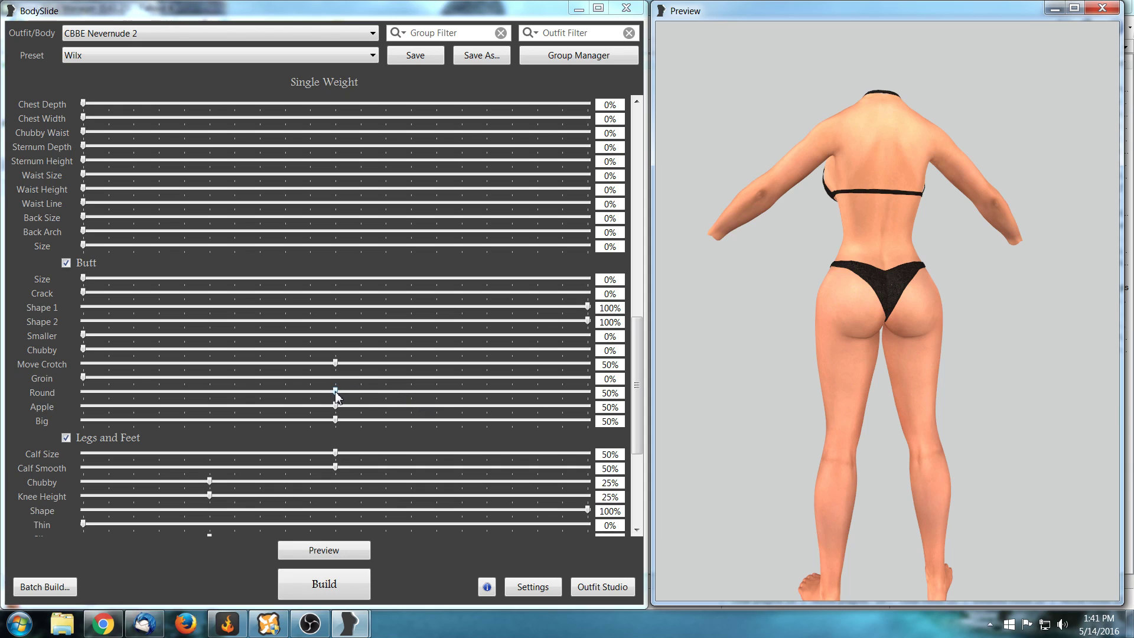
mouse_move(336, 395)
left_mouse_down()
mouse_move(588, 405)
mouse_move(40, 404)
mouse_move(338, 402)
left_mouse_up()
left_click_drag(691, 391, 783, 385)
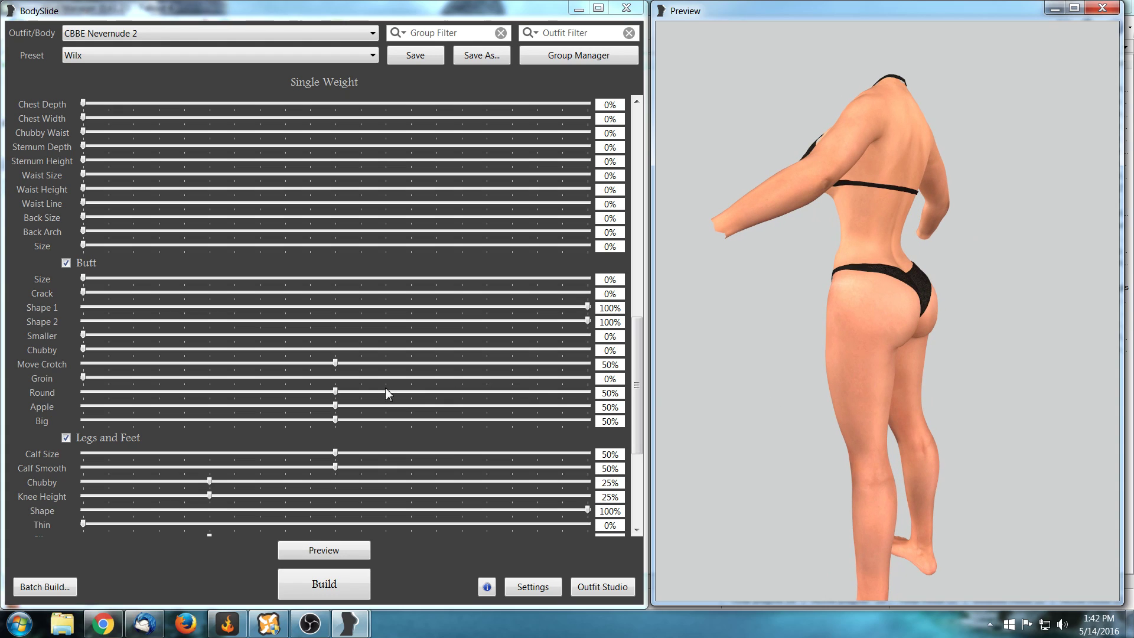
left_click_drag(335, 395, 590, 397)
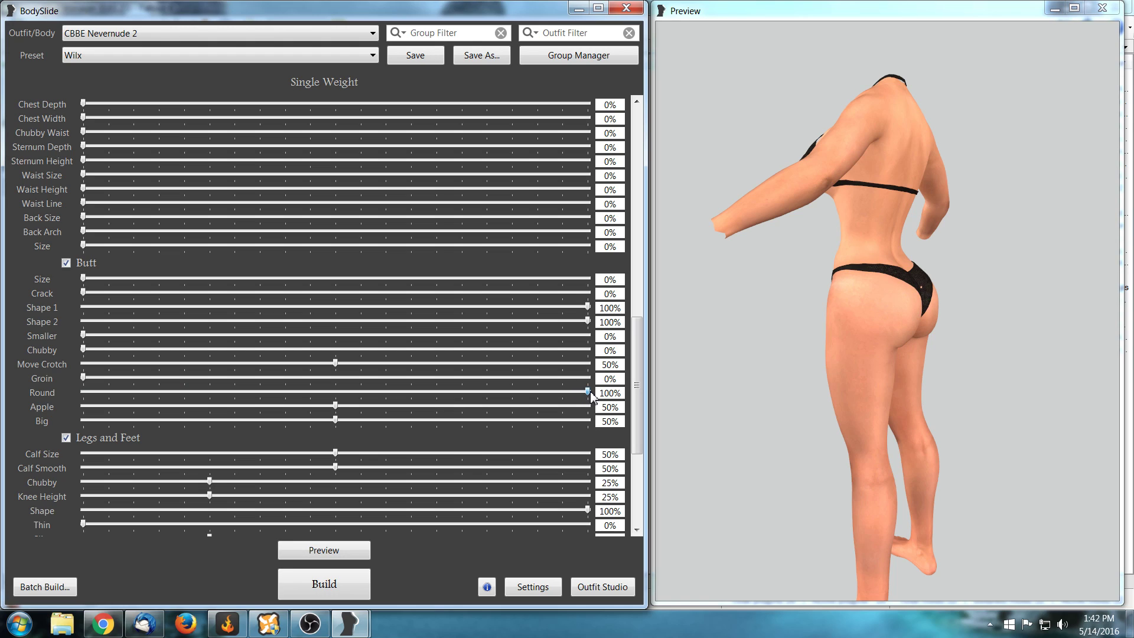
left_click_drag(590, 396, 336, 399)
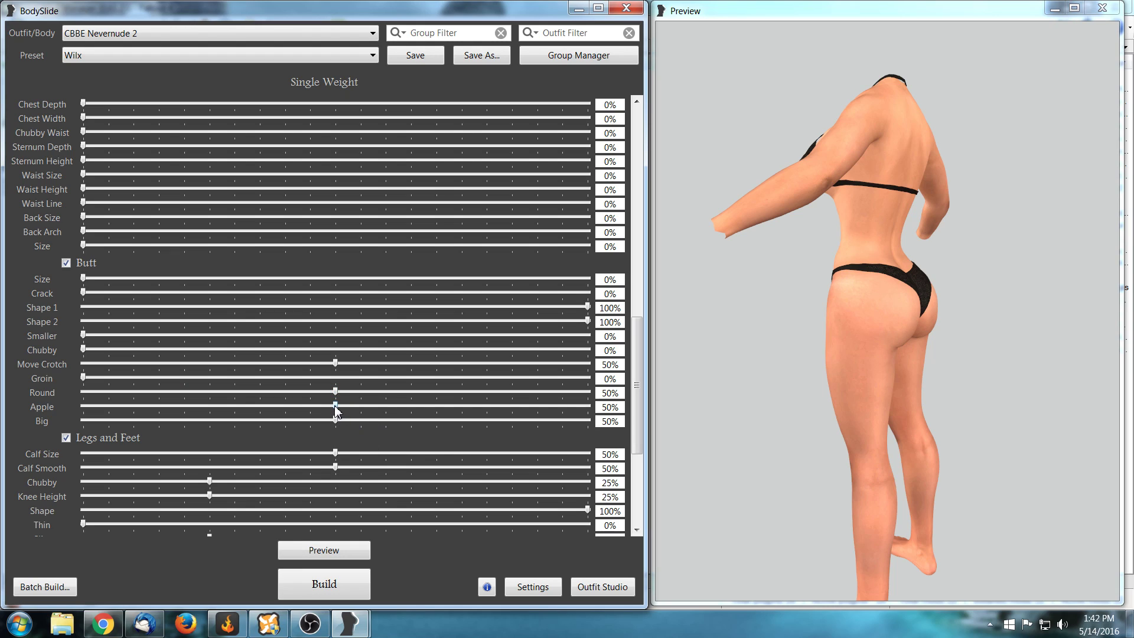
mouse_move(335, 407)
left_mouse_down()
mouse_move(555, 406)
mouse_move(6, 431)
mouse_move(337, 417)
left_mouse_up()
mouse_move(336, 422)
left_mouse_down()
mouse_move(495, 420)
mouse_move(447, 421)
mouse_move(447, 437)
mouse_move(118, 440)
mouse_move(336, 426)
left_mouse_up()
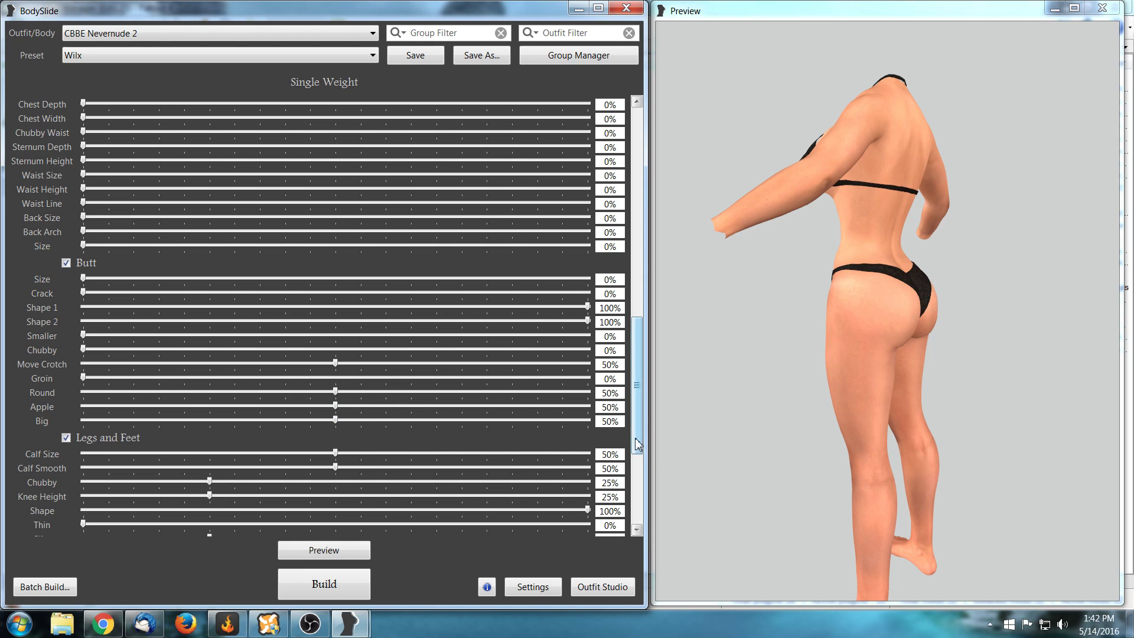
- Frame the legs in the preview, then test the Legs and Feet group's Shape slider and restore it to 100%
scroll(637, 423, "down", 1)
left_click_drag(638, 423, 645, 488)
left_click_drag(742, 420, 756, 395)
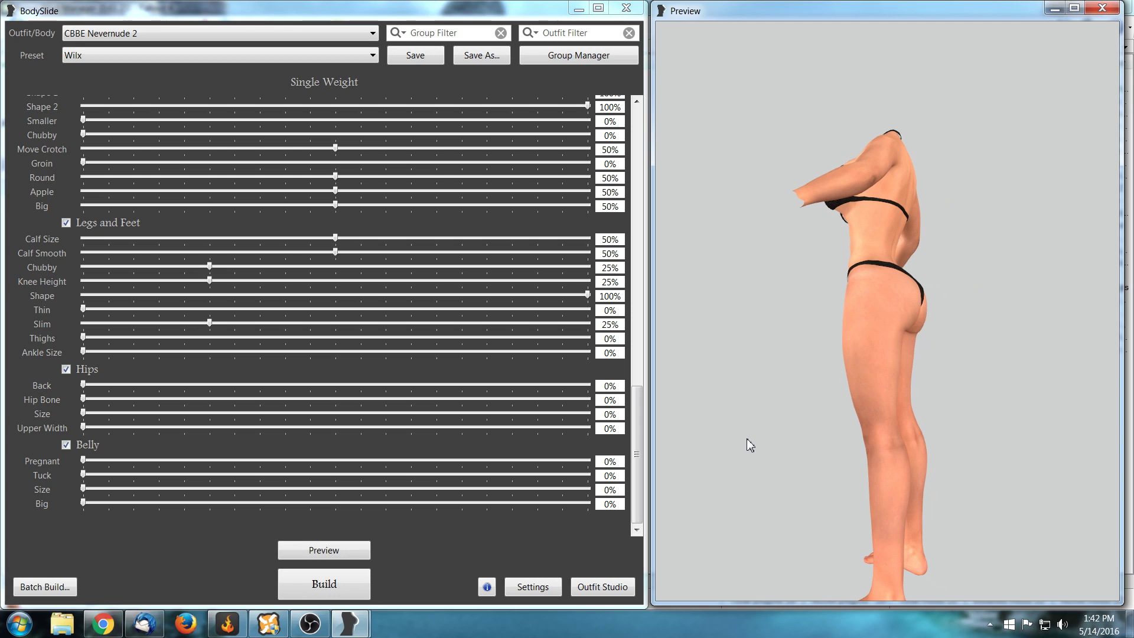
right_click_drag(758, 472, 754, 381)
left_click_drag(759, 401, 731, 420)
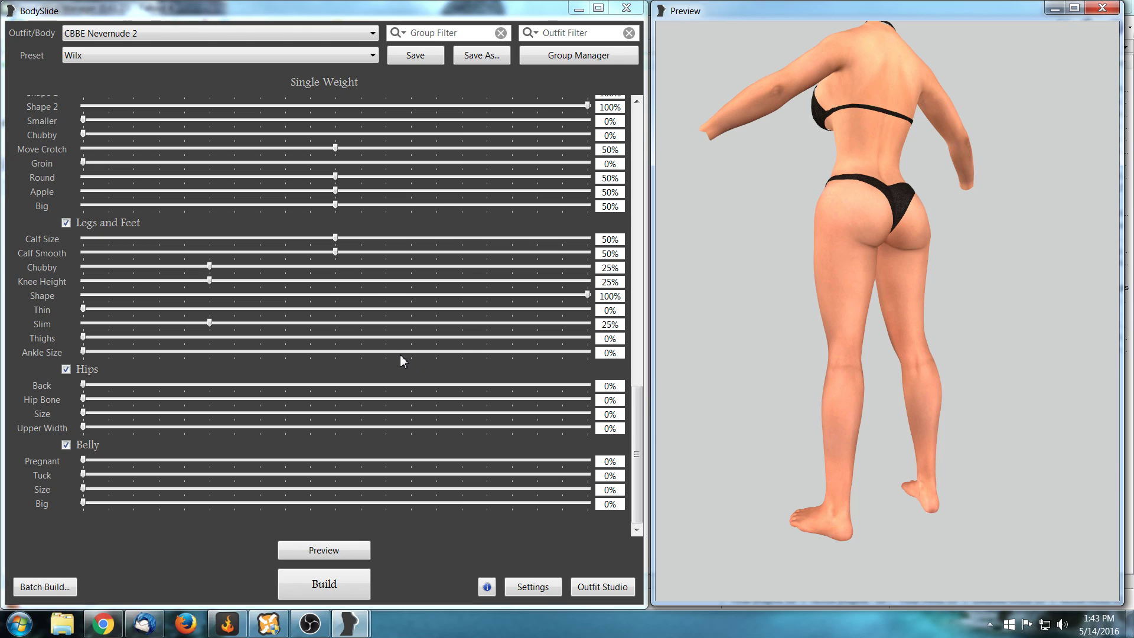
mouse_move(588, 296)
left_mouse_down()
mouse_move(124, 309)
mouse_move(593, 313)
left_mouse_up()
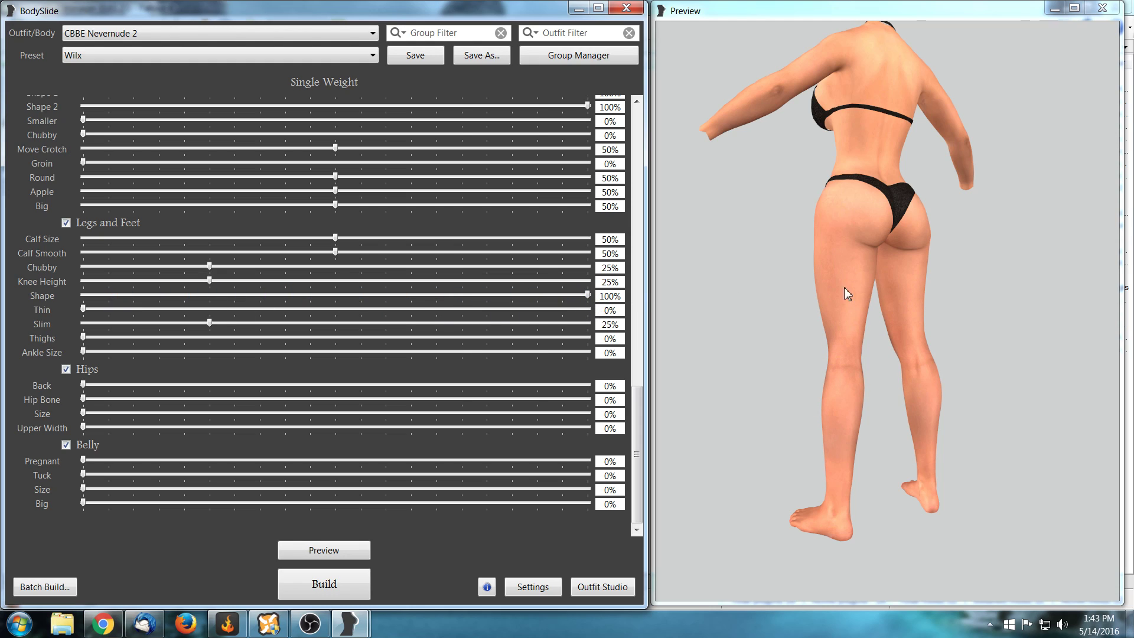
- Test the Calf Size slider in the Legs and Feet group at 100% and return it to 50%
left_click_drag(818, 363, 684, 353)
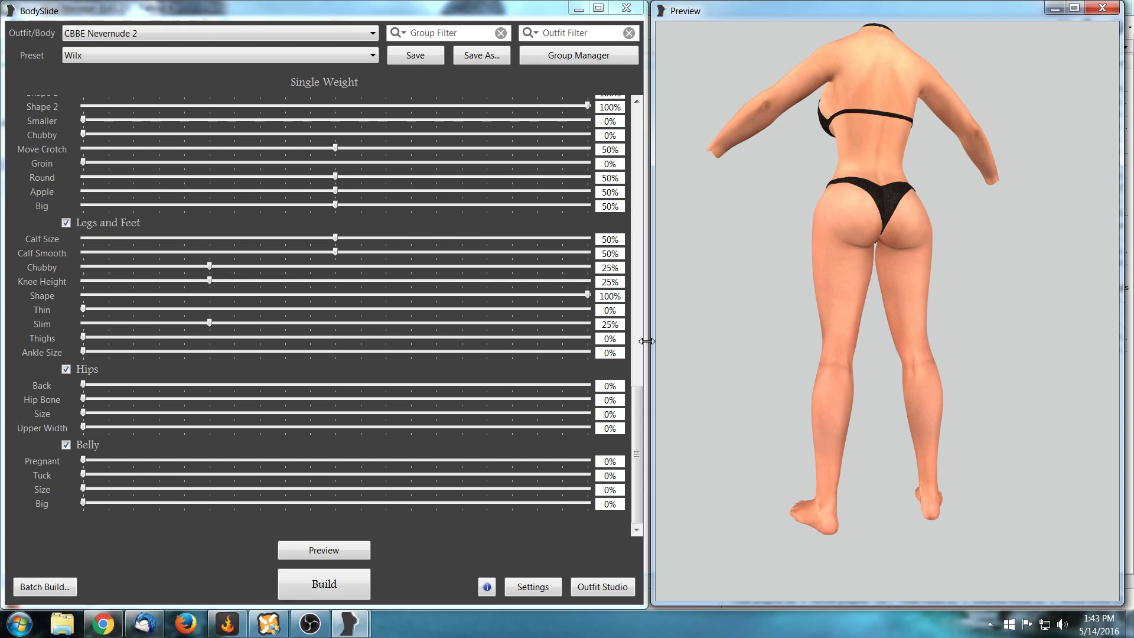
left_click_drag(690, 345, 733, 352)
left_click_drag(335, 238, 559, 251)
left_click_drag(664, 296, 771, 373)
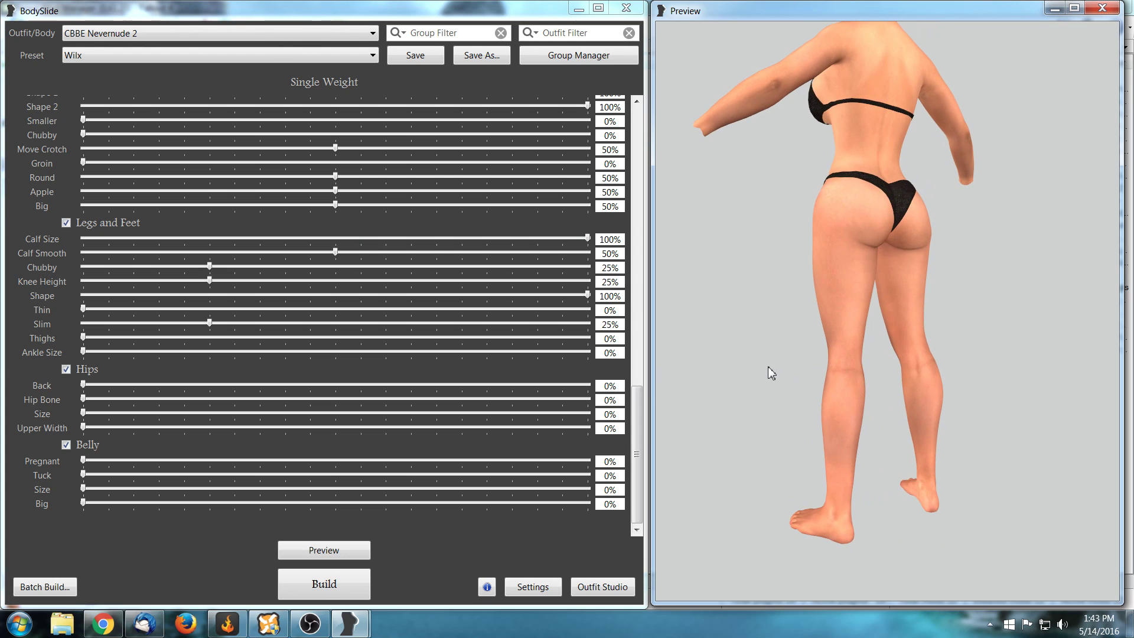
left_click_drag(588, 238, 335, 239)
- Test the Calf Smooth and Chubby sliders in the Legs and Feet group, returning them to 50% and 25%
left_click_drag(758, 360, 712, 367)
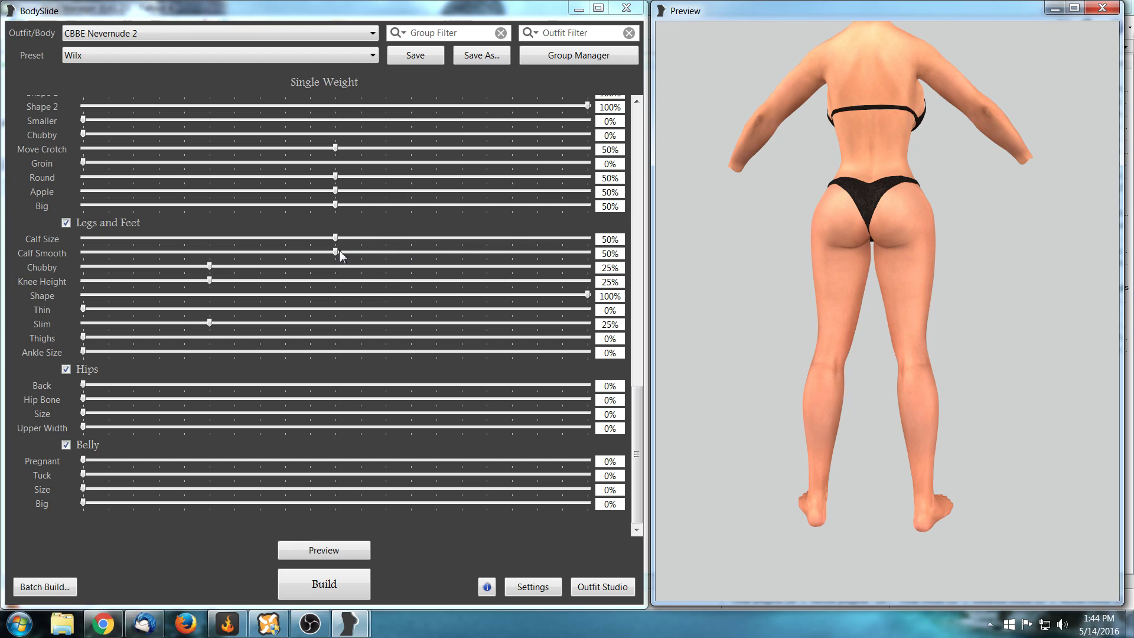
left_click_drag(337, 255, 437, 267)
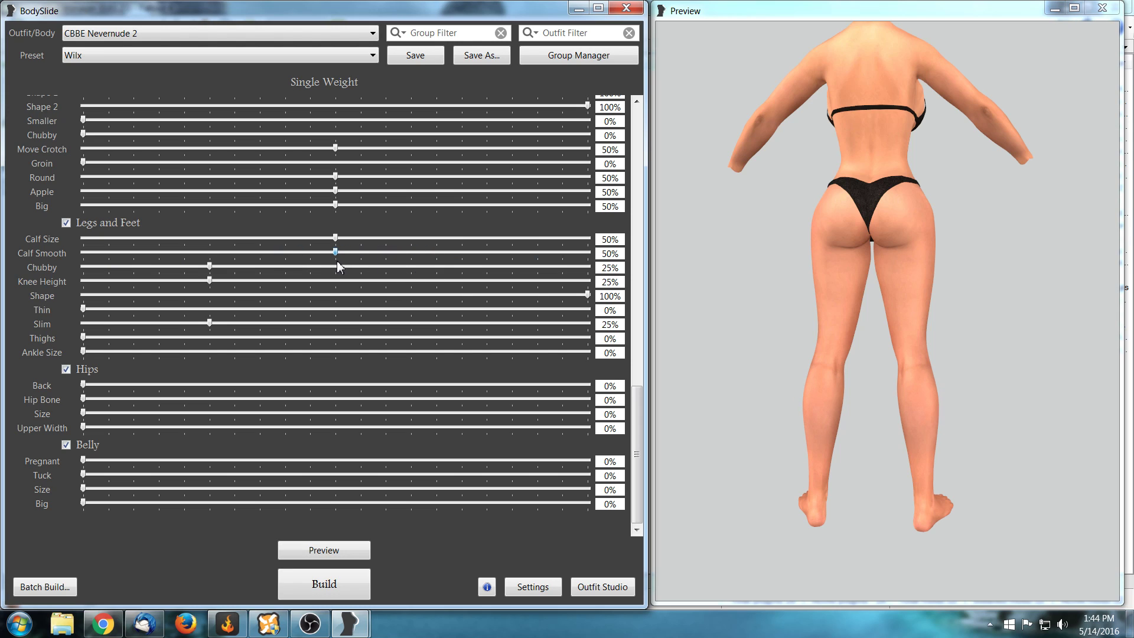
left_click_drag(701, 342, 757, 347)
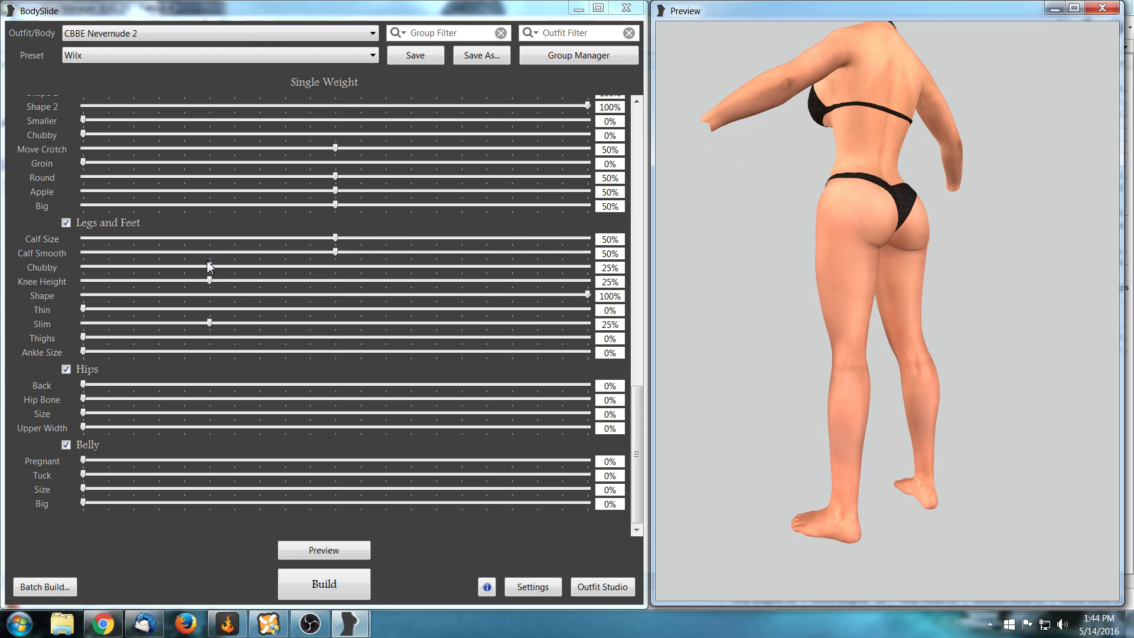
mouse_move(210, 265)
left_mouse_down()
mouse_move(65, 272)
mouse_move(547, 275)
mouse_move(210, 274)
left_mouse_up()
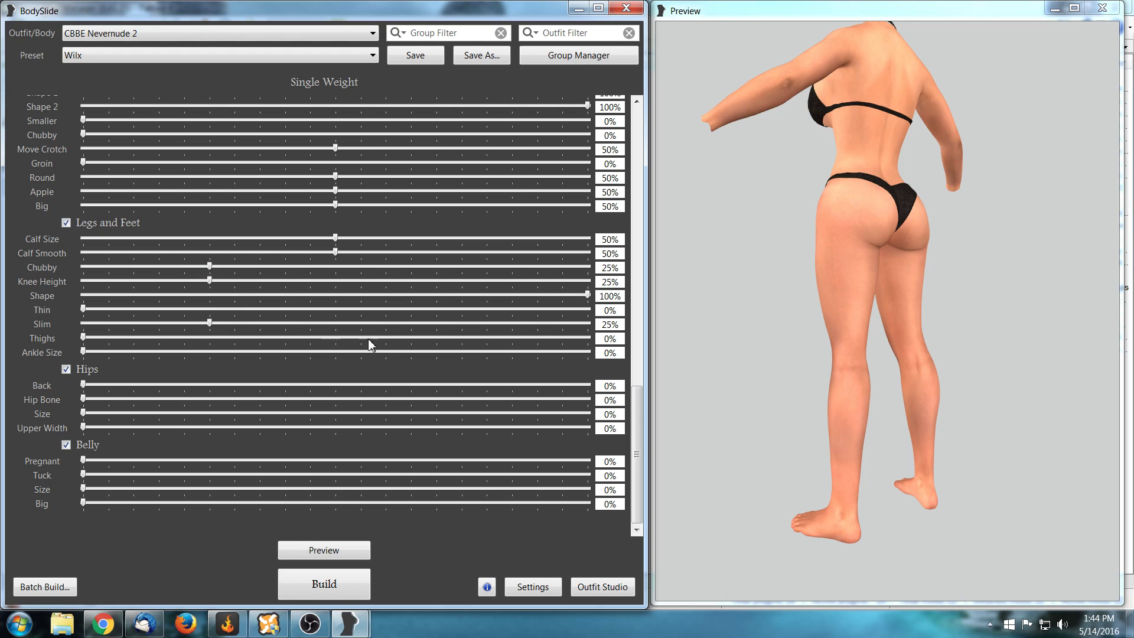
- Test the Legs and Feet group's Knee Height and Thin sliders in a front view, returning them to 25% and 0%
left_click_drag(771, 368, 898, 362)
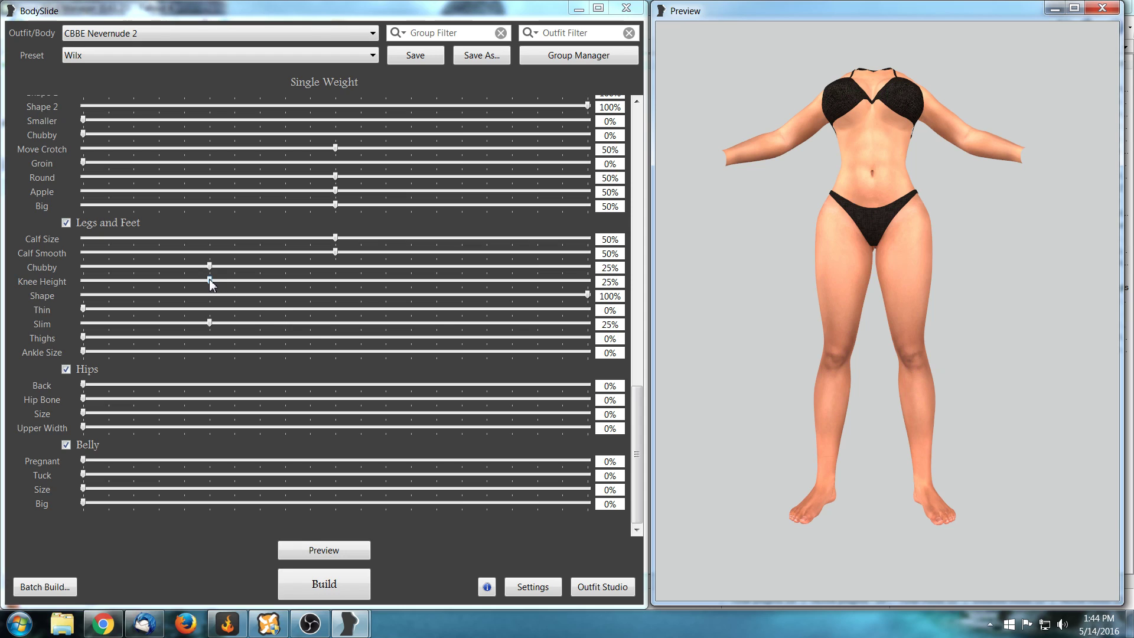
left_click_drag(210, 280, 126, 295)
left_click_drag(47, 294, 181, 291)
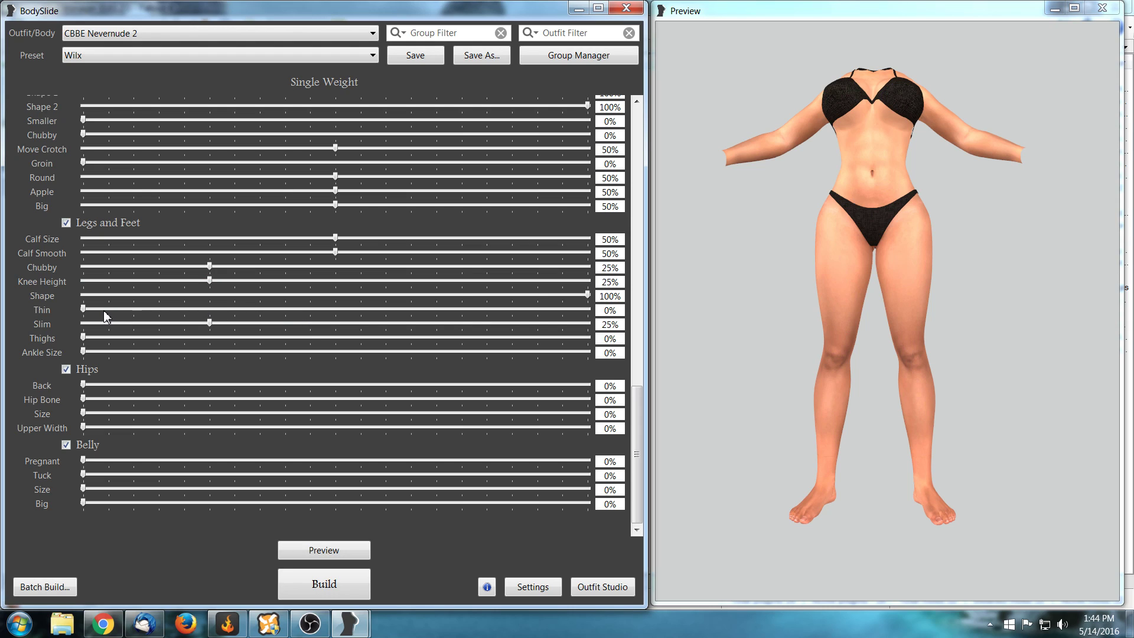
mouse_move(85, 310)
left_mouse_down()
mouse_move(581, 317)
mouse_move(83, 313)
left_mouse_up()
mouse_move(787, 367)
left_mouse_down()
mouse_move(734, 366)
mouse_move(811, 362)
mouse_move(765, 365)
left_mouse_up()
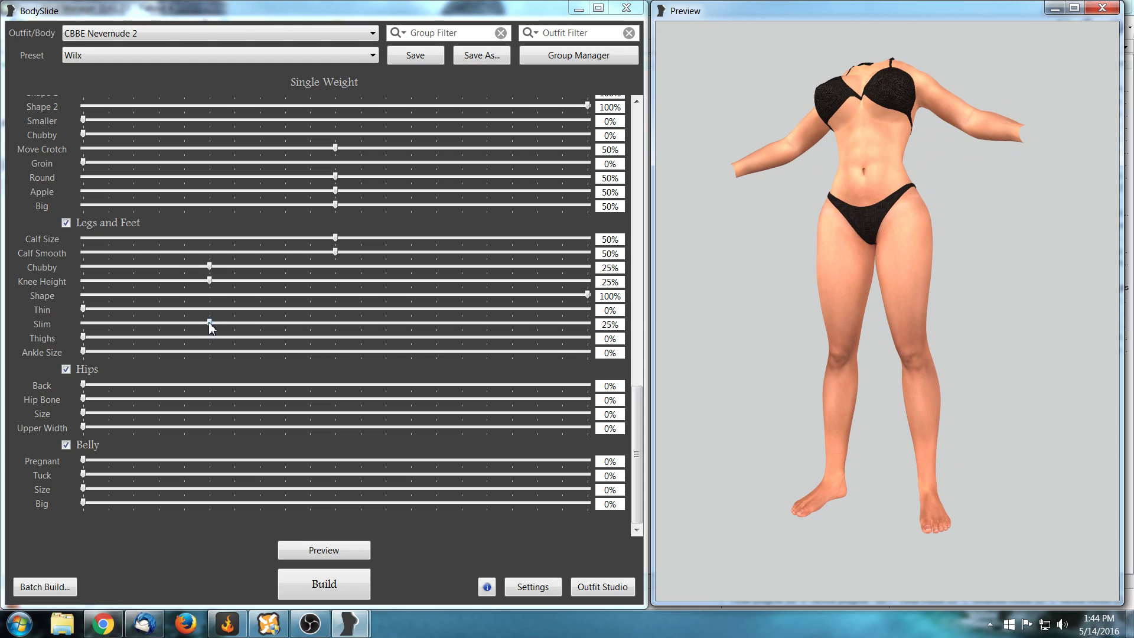
- Test the Legs and Feet group's Slim and Thighs sliders in a front view, returning them to 25% and 0%
mouse_move(209, 323)
left_mouse_down()
mouse_move(581, 323)
mouse_move(56, 326)
mouse_move(209, 323)
left_mouse_up()
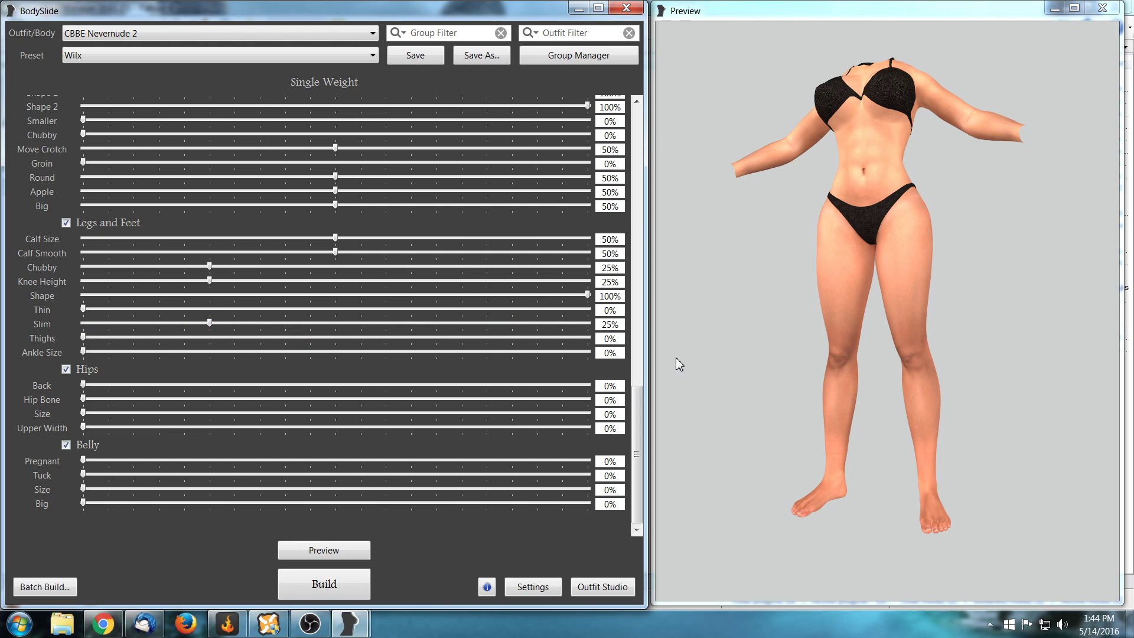
left_click(780, 364)
left_click_drag(779, 363, 734, 362)
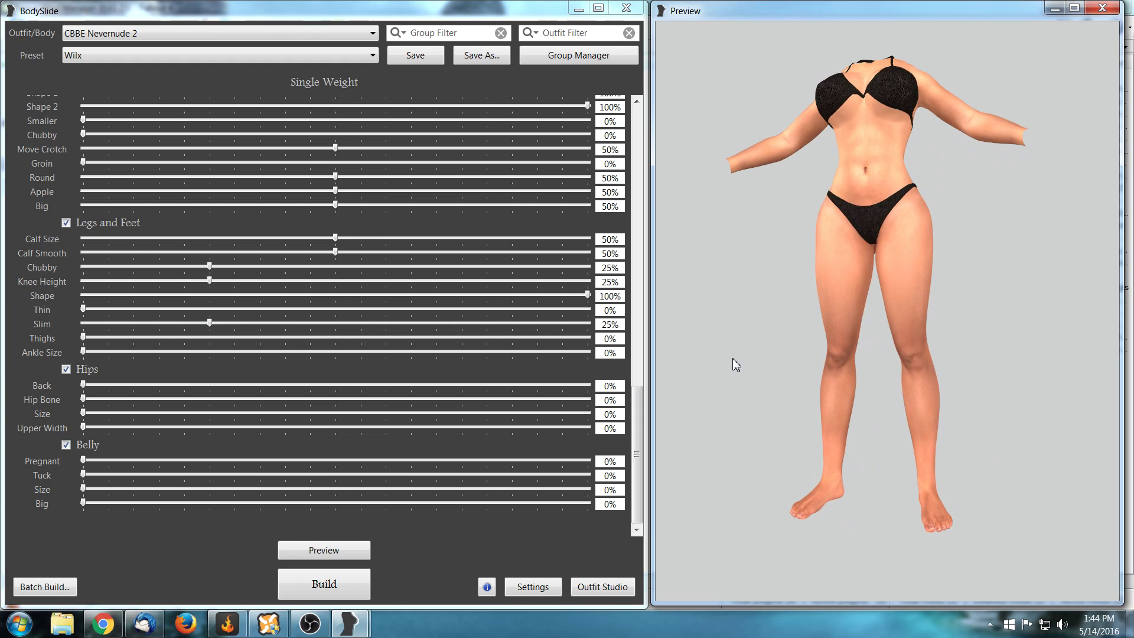
left_click_drag(83, 337, 52, 349)
left_click_drag(722, 345, 738, 353)
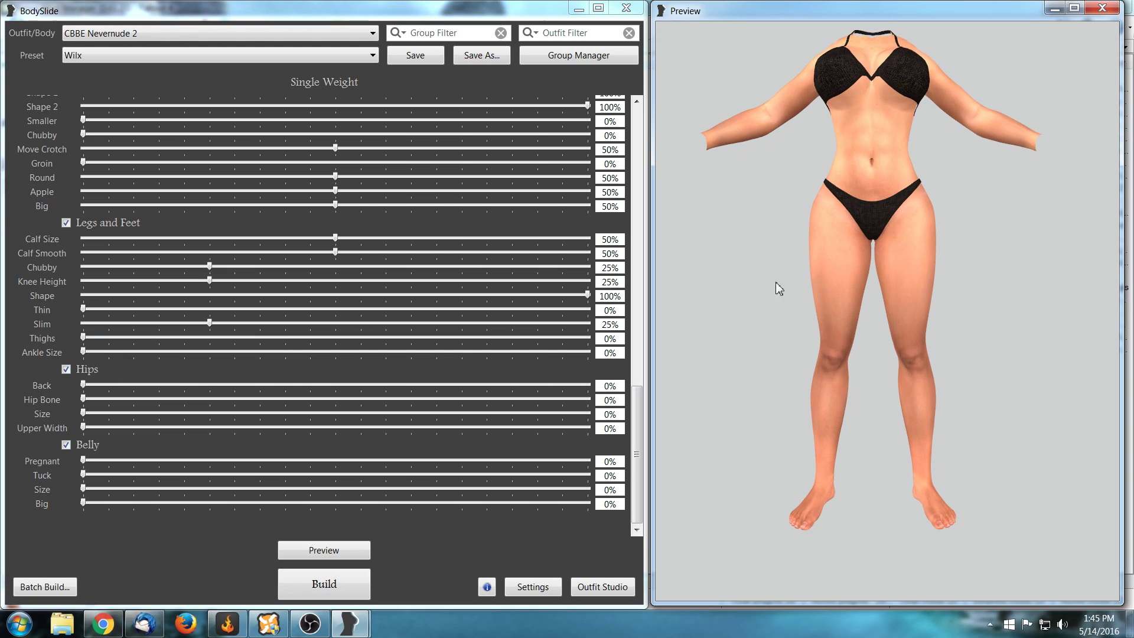
left_click_drag(85, 339, 11, 358)
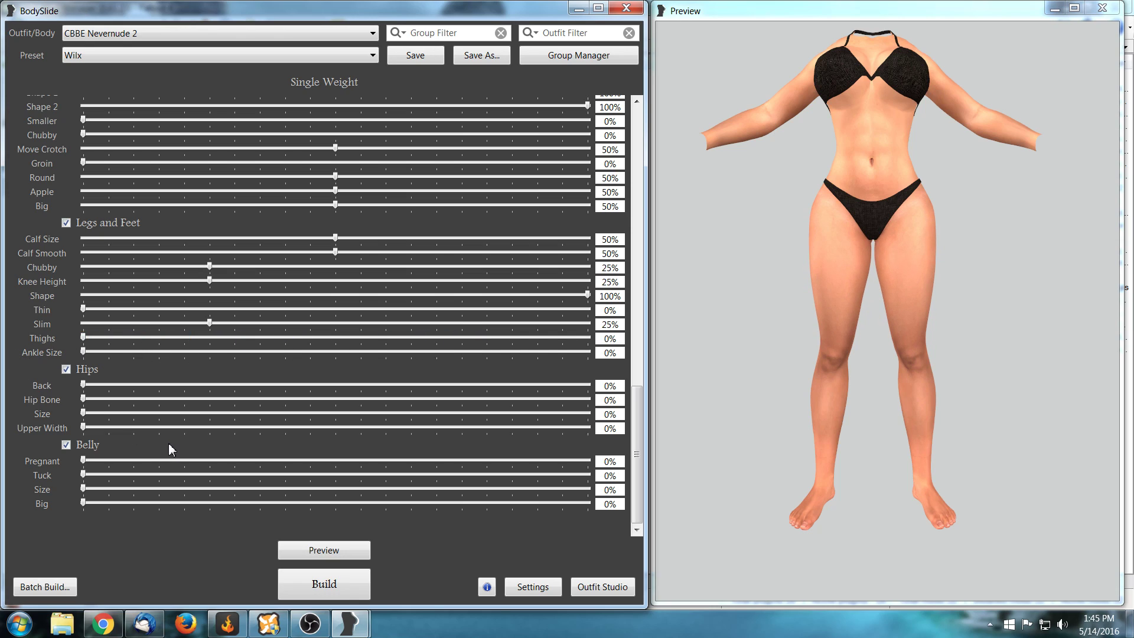
- Test the Legs and Feet group's Ankle Size slider, return it to 0%, and inspect the body from behind and at an angle
mouse_move(84, 351)
left_mouse_down()
mouse_move(630, 368)
mouse_move(265, 376)
mouse_move(66, 359)
left_mouse_up()
left_click_drag(746, 481, 904, 468)
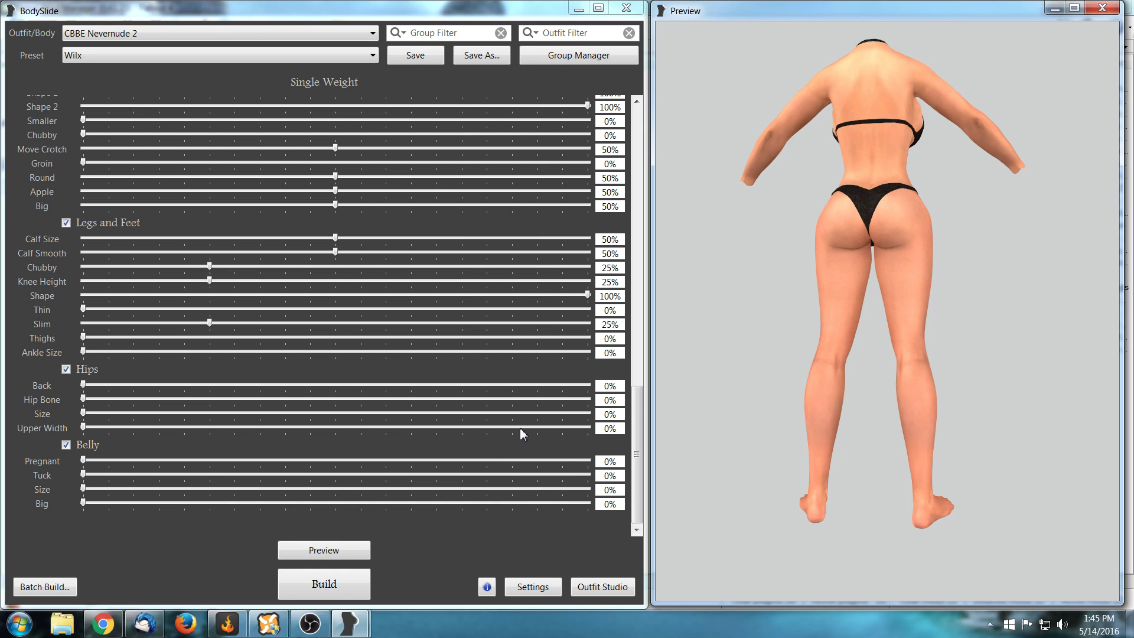
left_click_drag(761, 286, 813, 301)
scroll(816, 306, "up", 1)
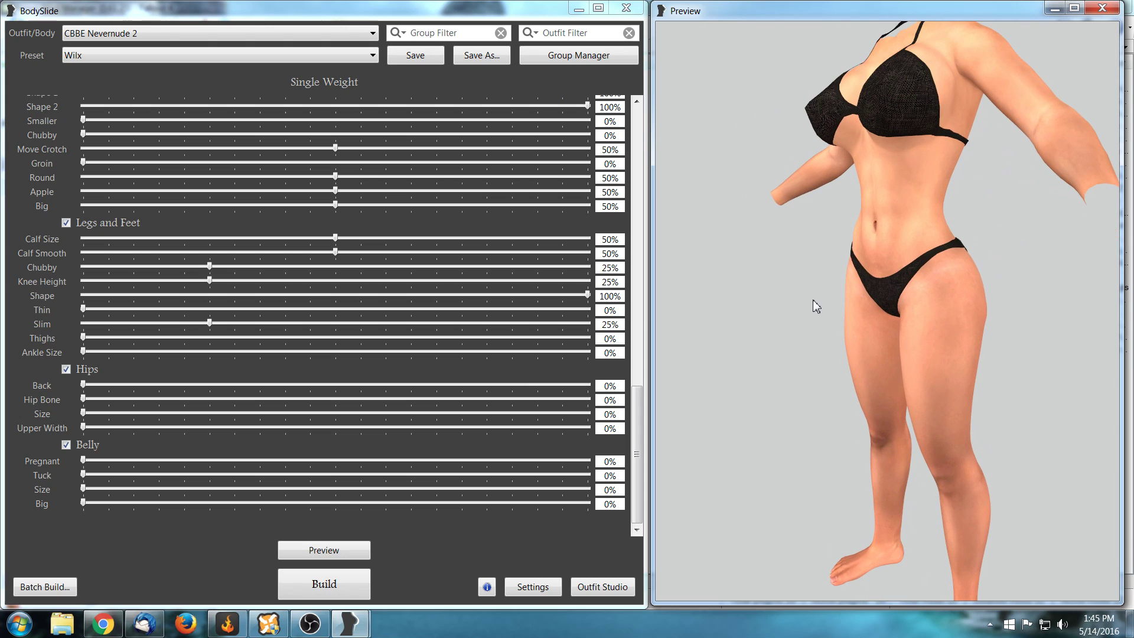
mouse_move(807, 309)
left_mouse_down()
mouse_move(796, 334)
mouse_move(786, 310)
left_mouse_up()
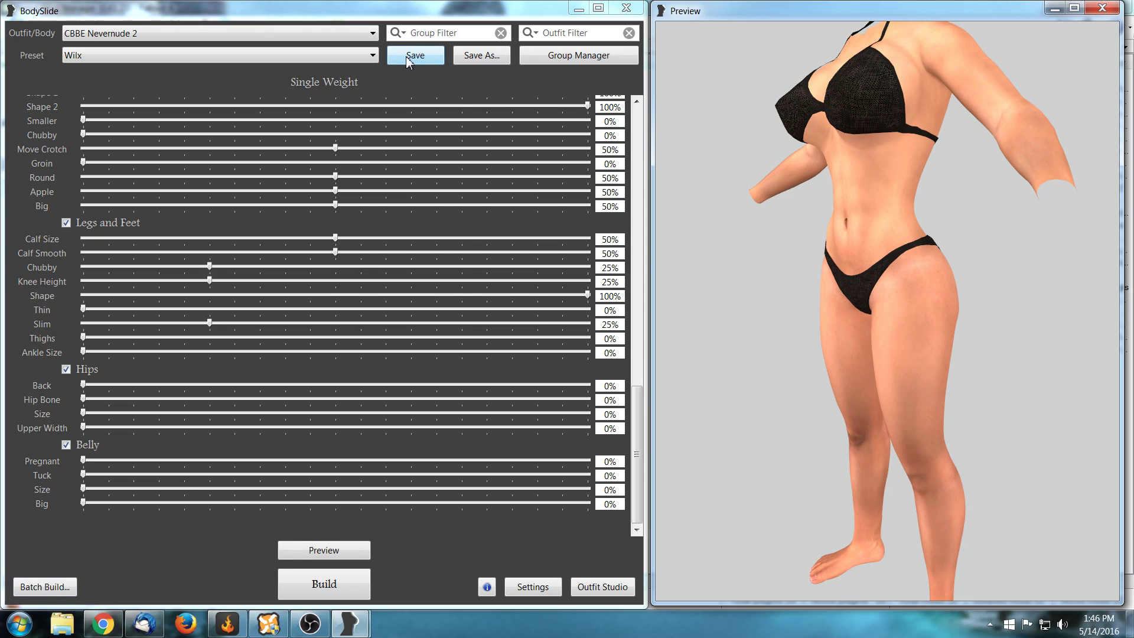
- Show and dismiss the new preset naming dialog, and build the CBBE Nevernude 2 body with the Wilx preset
left_click(479, 57)
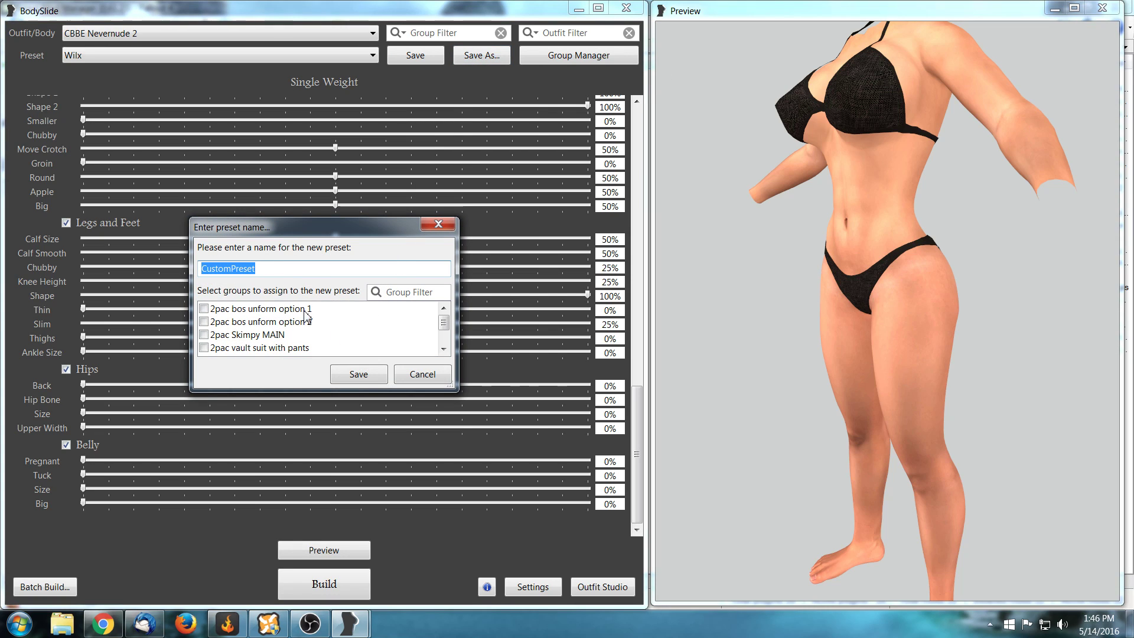
left_click(420, 375)
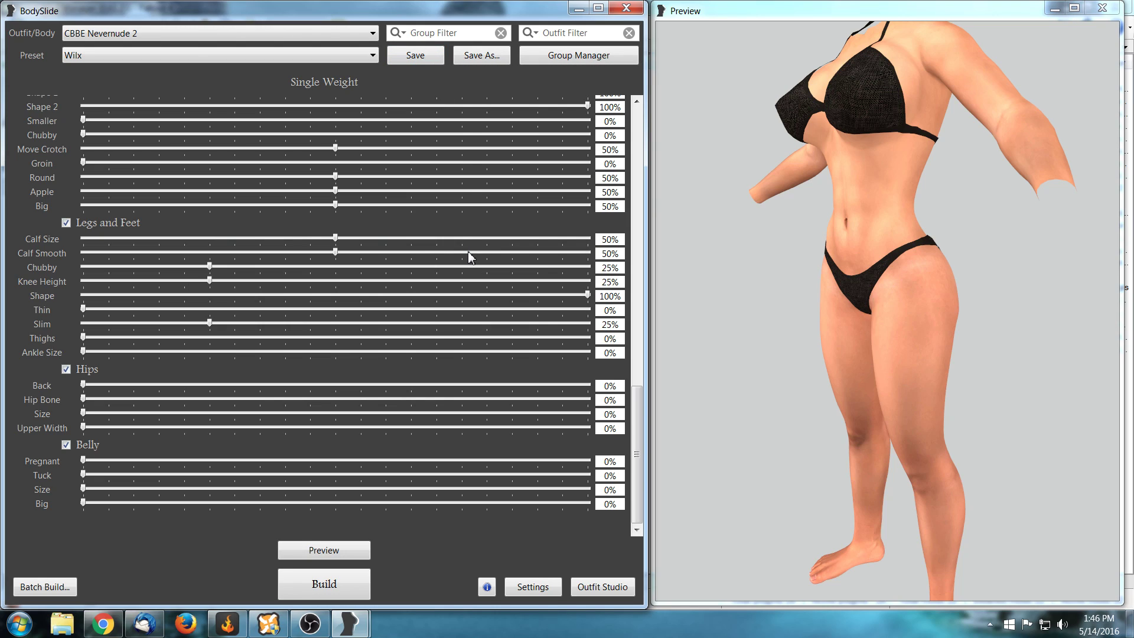
left_click(338, 585)
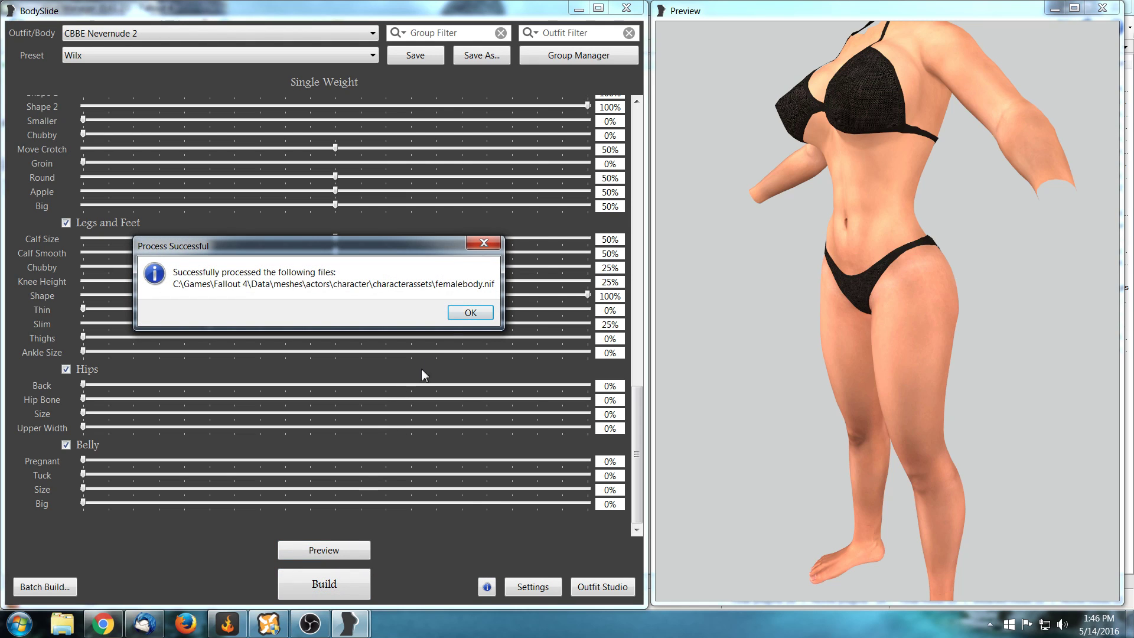
left_click(471, 314)
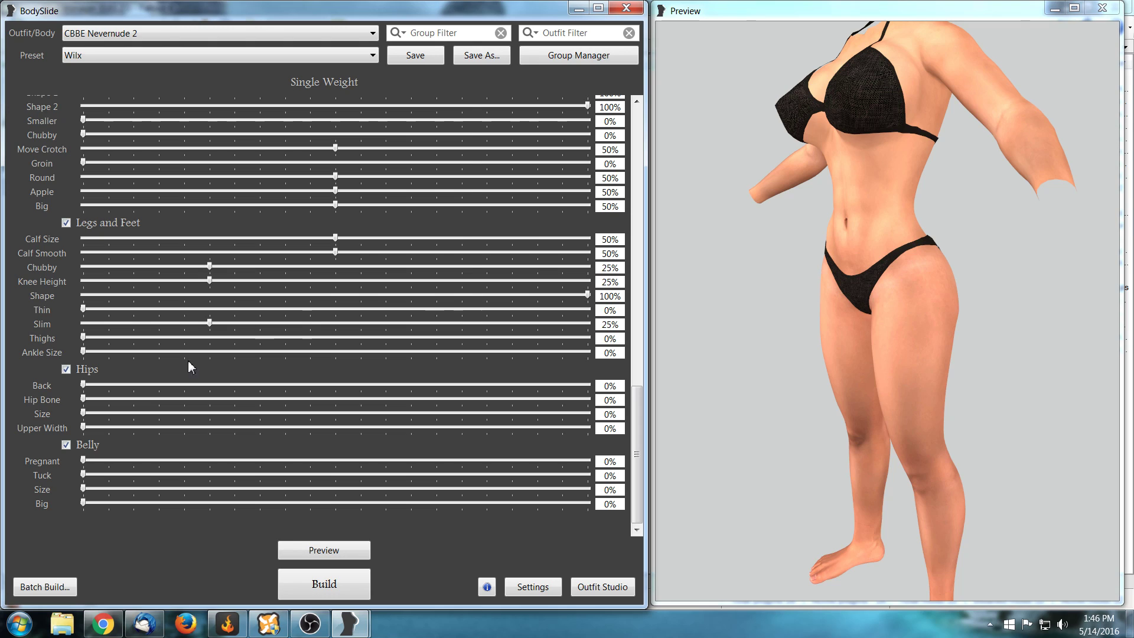
left_click(48, 587)
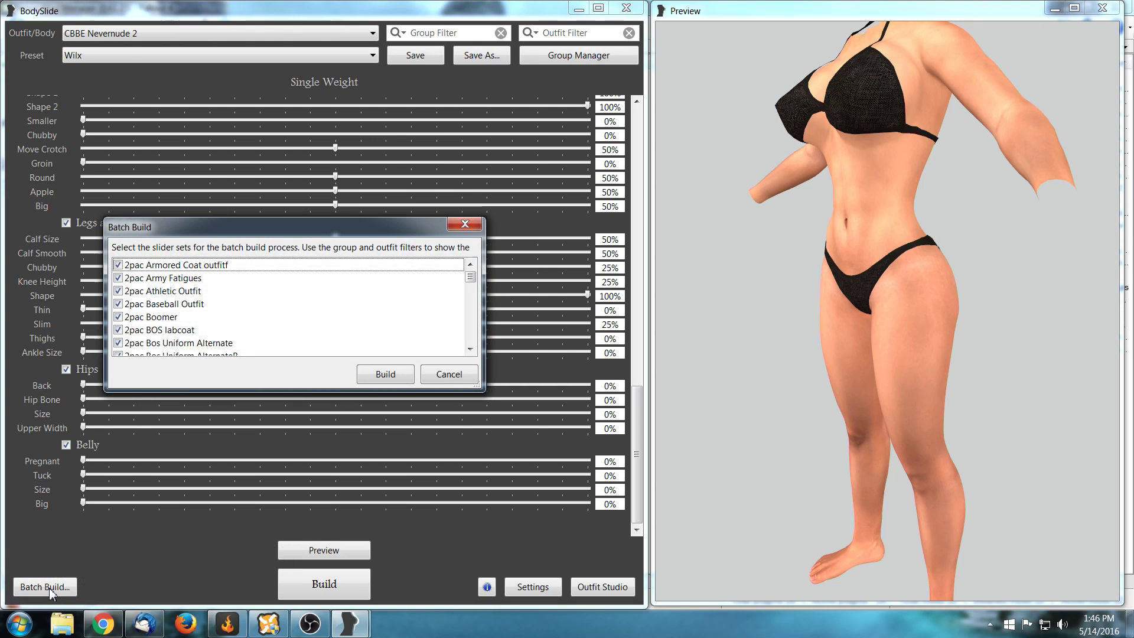
left_click_drag(467, 284, 487, 267)
left_click(381, 374)
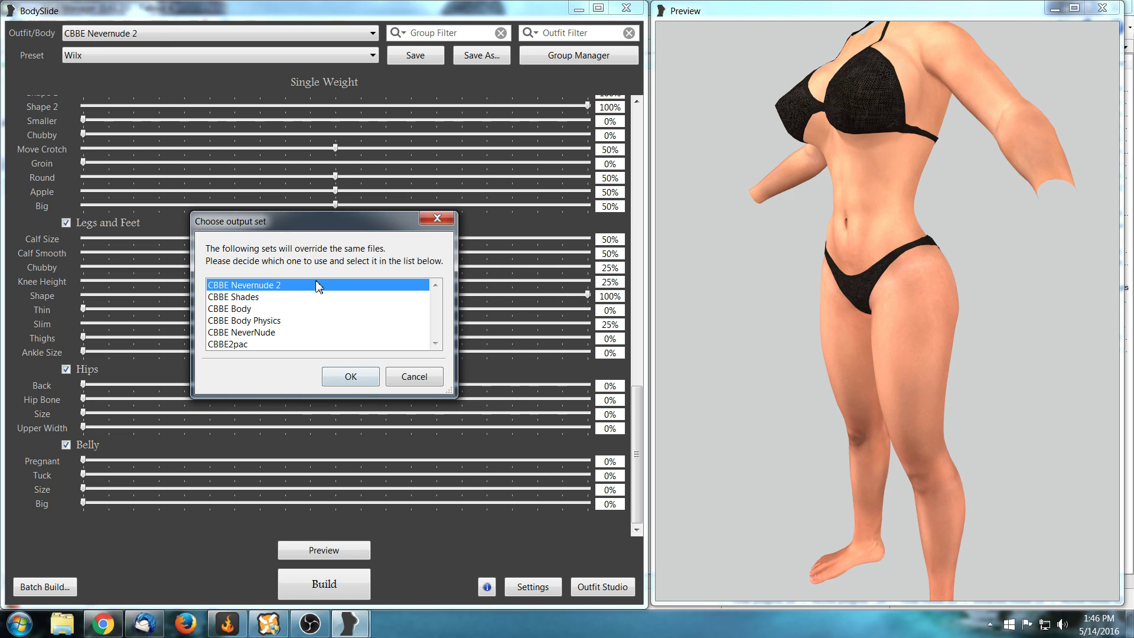
left_click(358, 376)
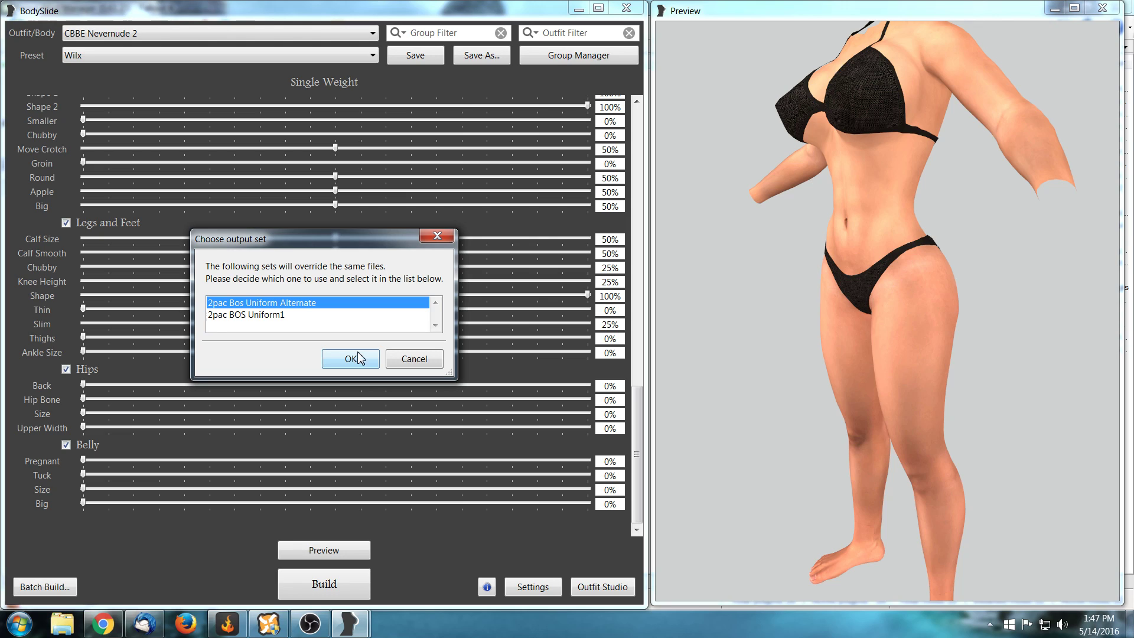
left_click(422, 365)
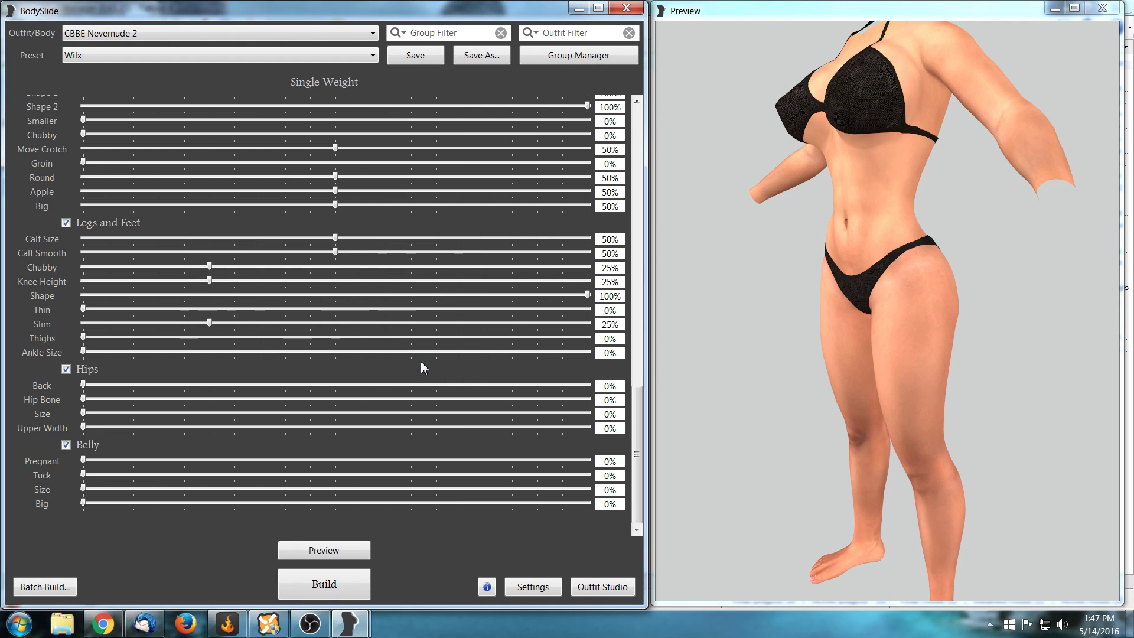
- Compare the 2pac BOS Uniform1 and 2pac Bos Uniform Alternate outfits in the preview, viewing the alternate from the front
left_click(375, 36)
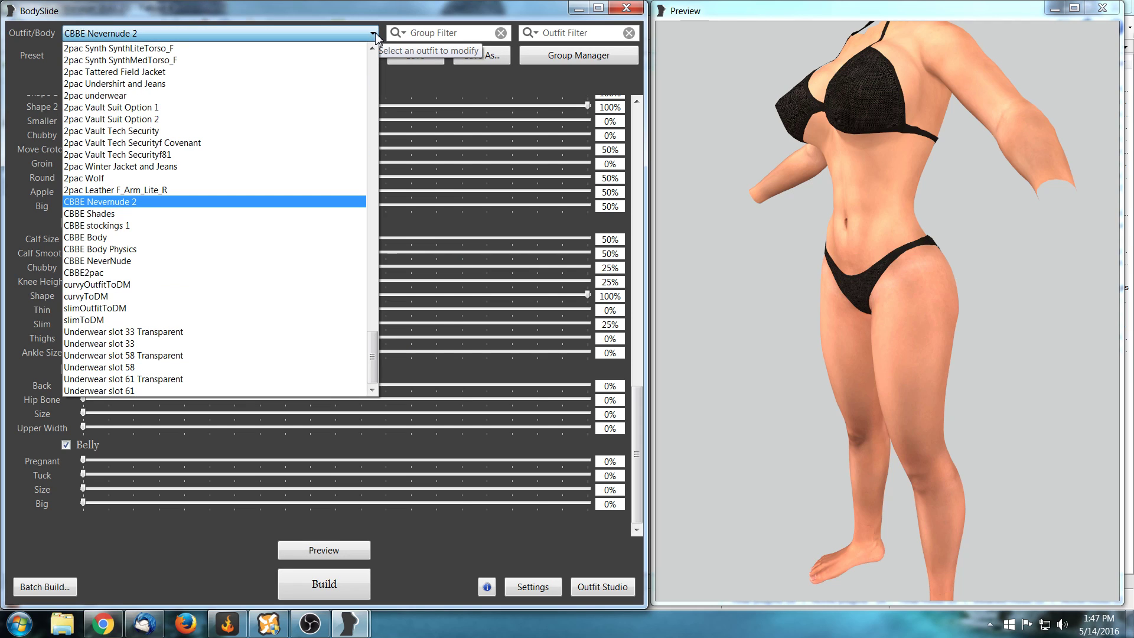
left_click(374, 66)
left_click(374, 67)
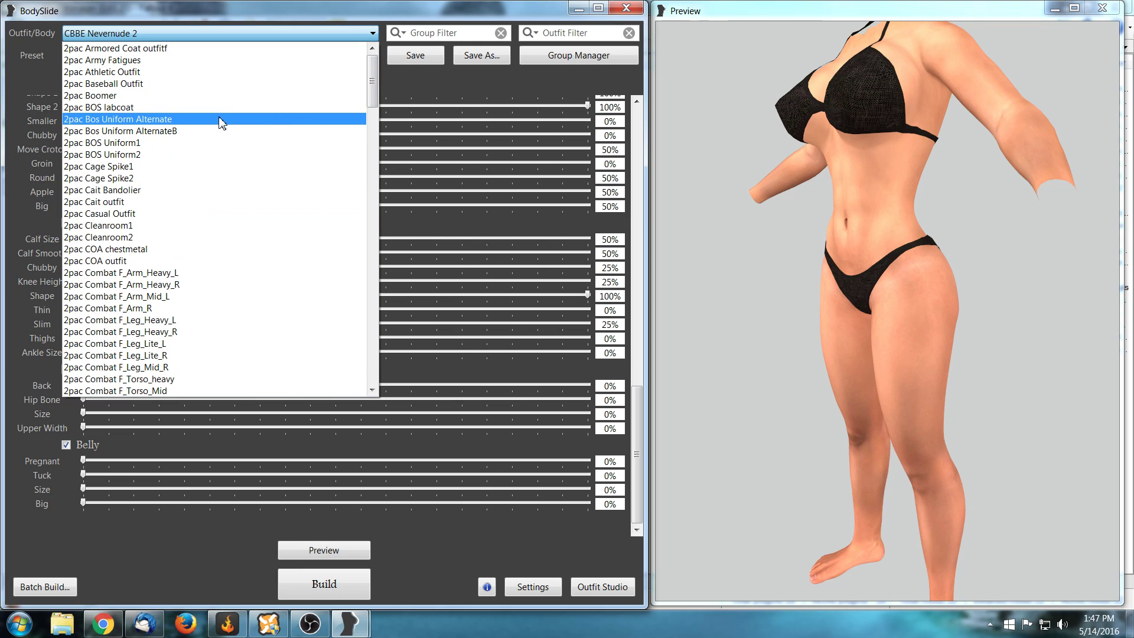
left_click(209, 141)
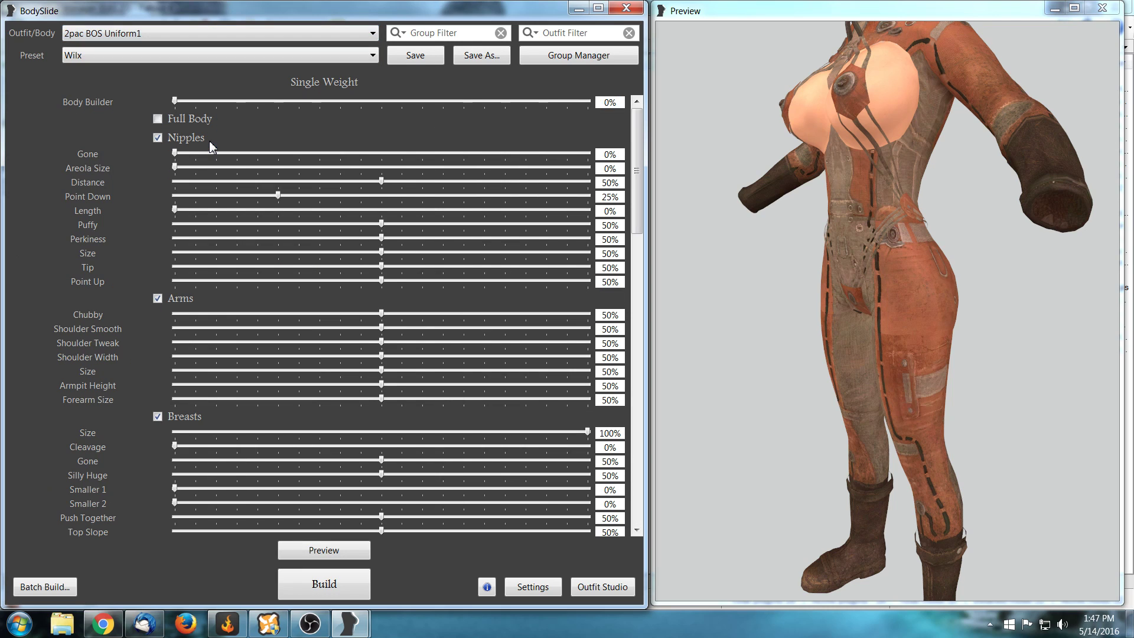
left_click(372, 34)
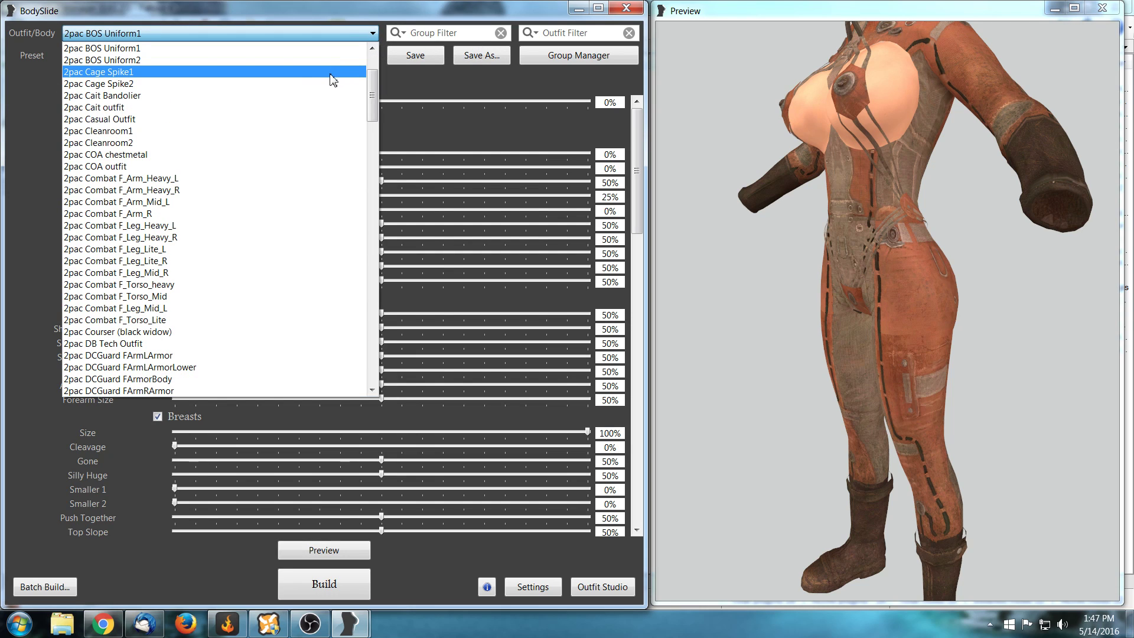
scroll(317, 72, "up", 2)
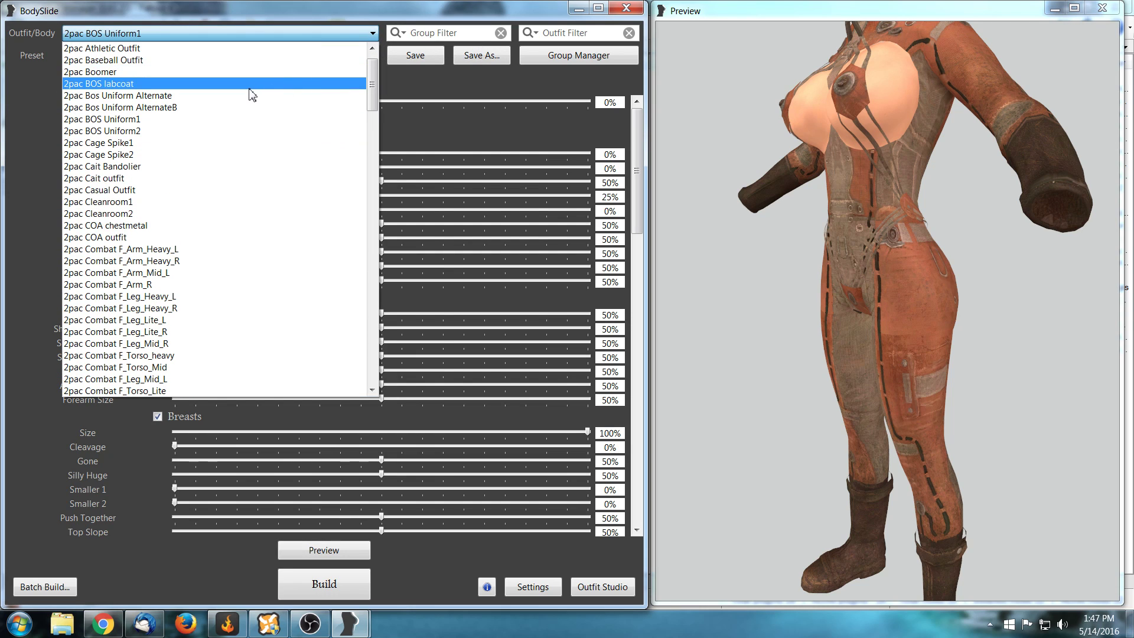
left_click(243, 95)
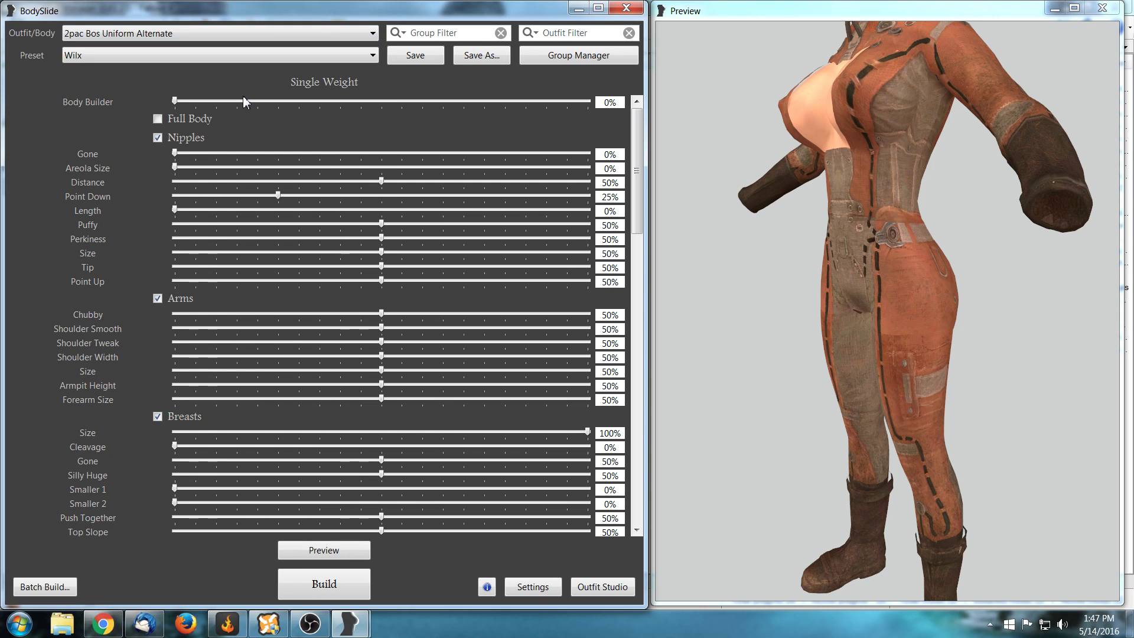
left_click_drag(704, 226, 758, 232)
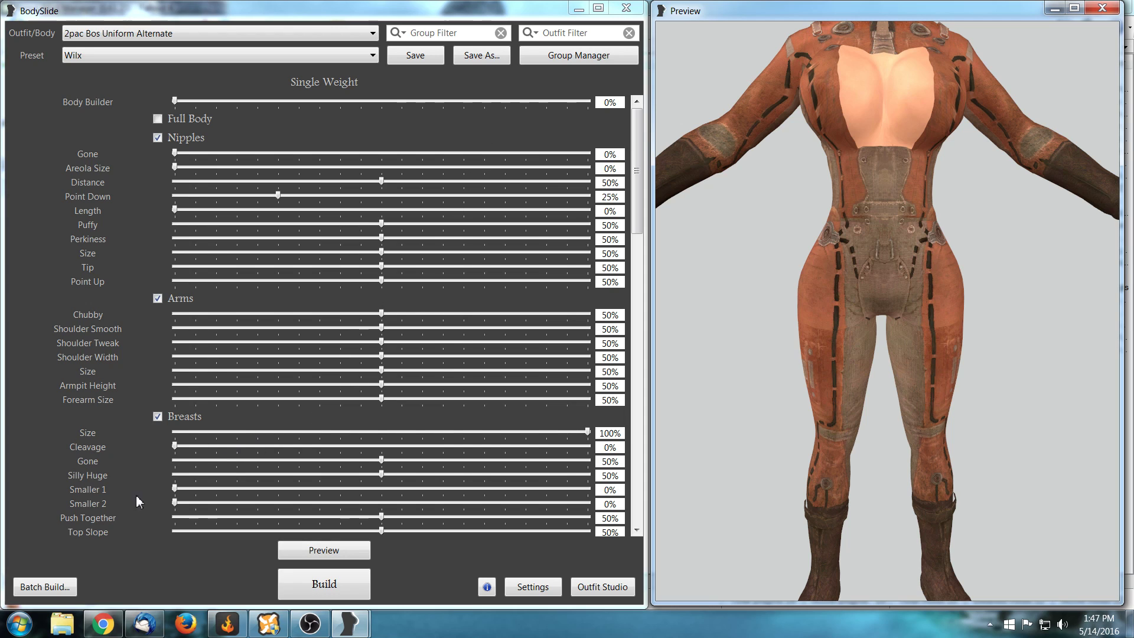
left_click(59, 586)
left_click(384, 373)
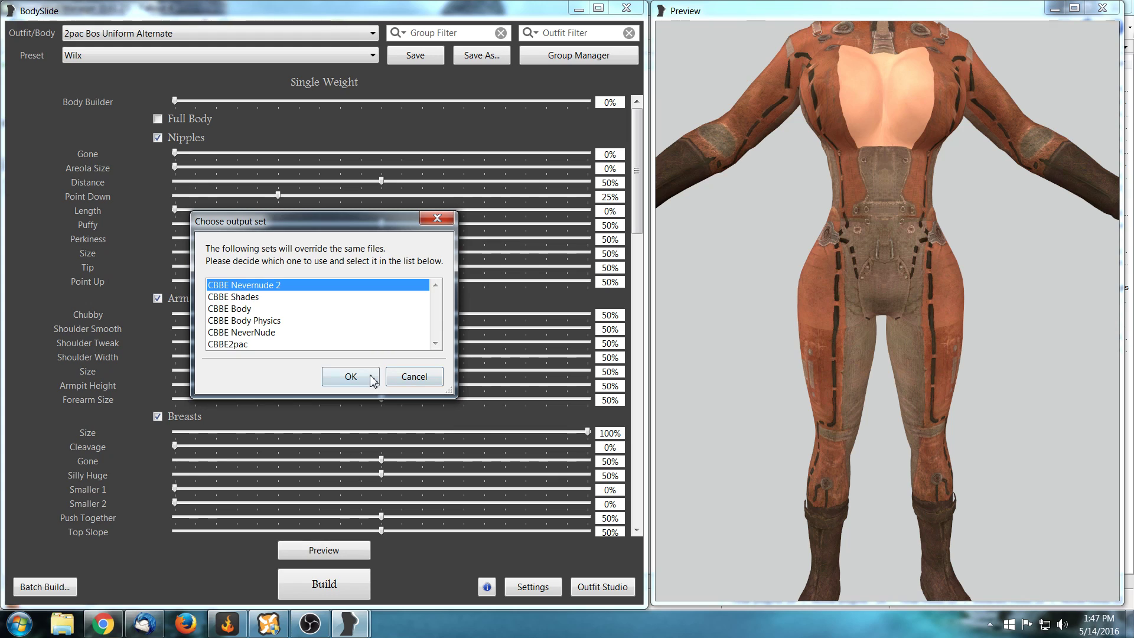
left_click(371, 376)
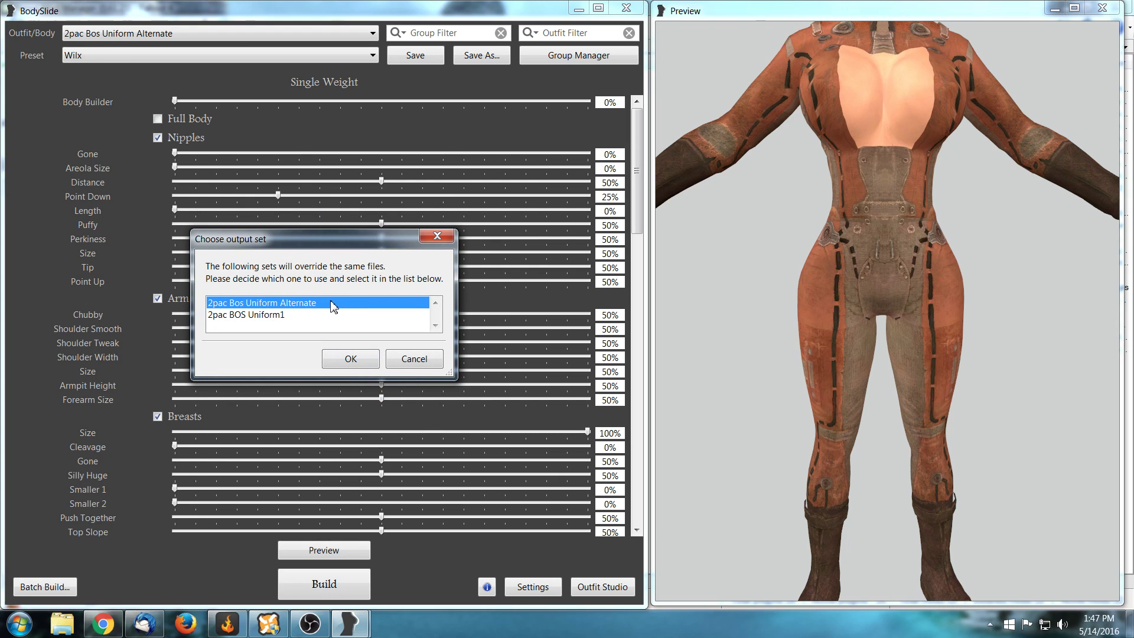
left_click(363, 359)
left_click(350, 358)
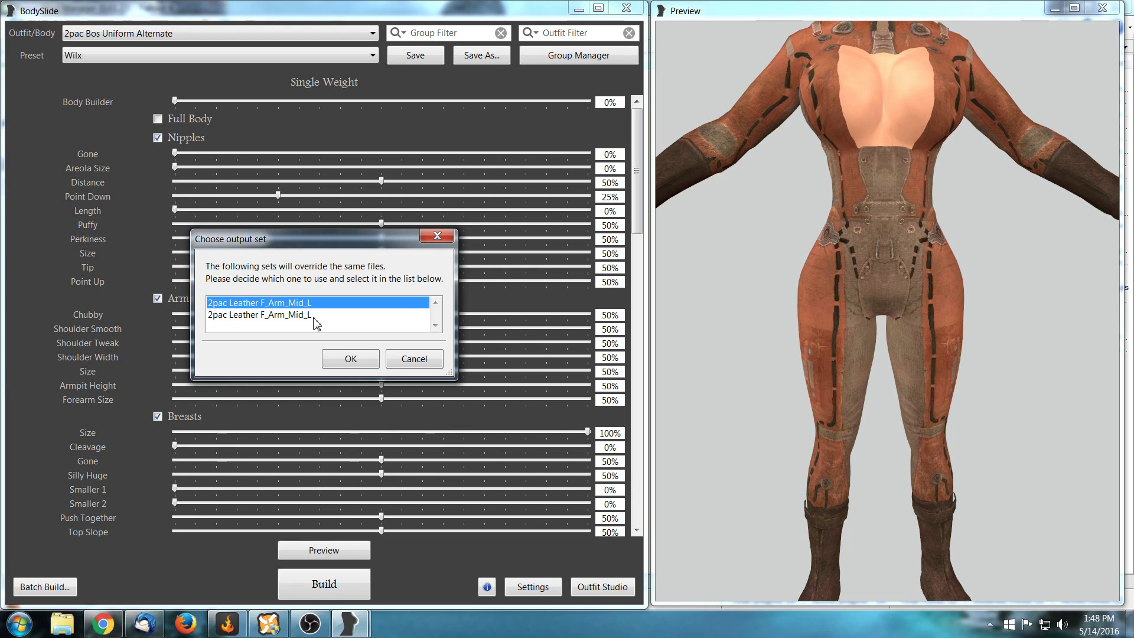
left_click(411, 360)
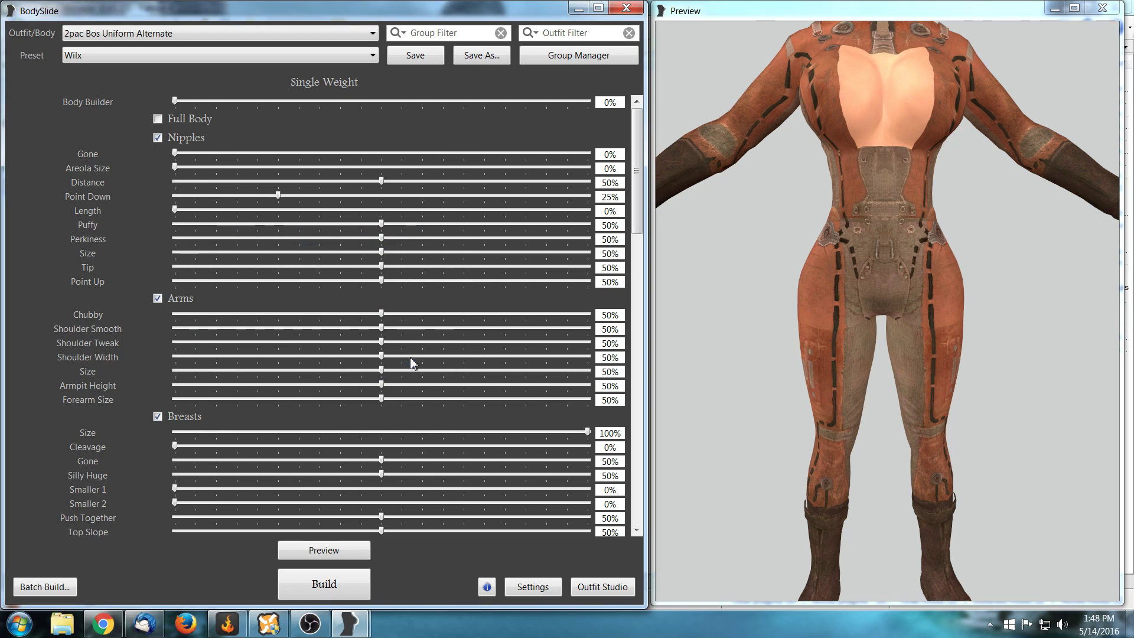
- Preview the 2pac Leather F_Arm_Mid_L outfit and centre its arm pieces in the view
left_click(374, 33)
scroll(374, 86, "up", 2)
scroll(375, 86, "down", 1)
left_click_drag(374, 85, 381, 148)
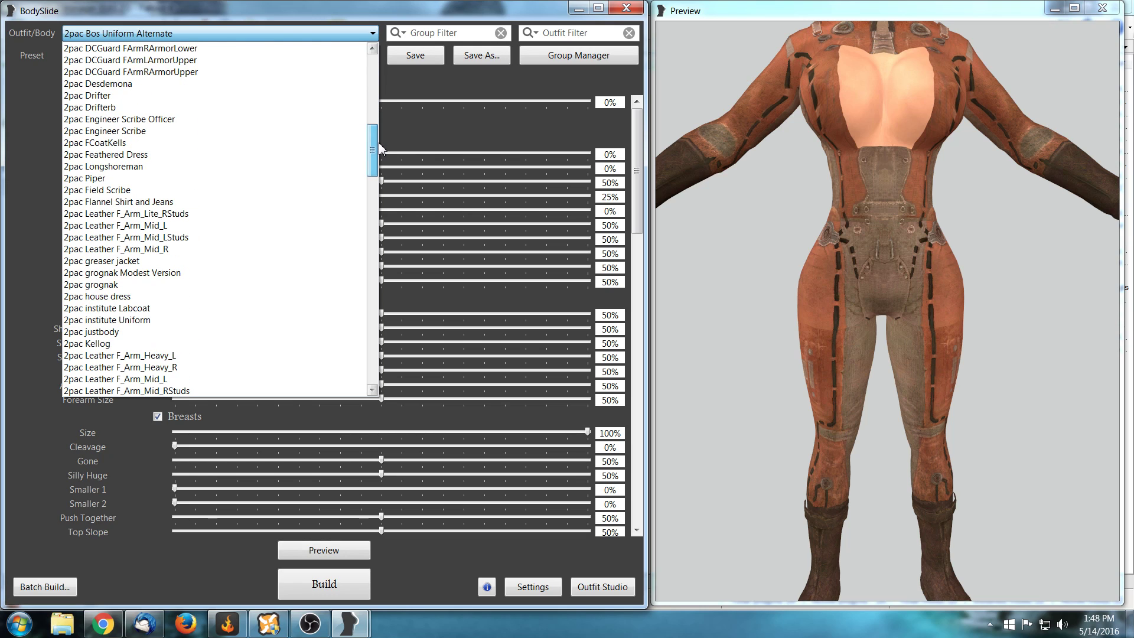
left_click(235, 228)
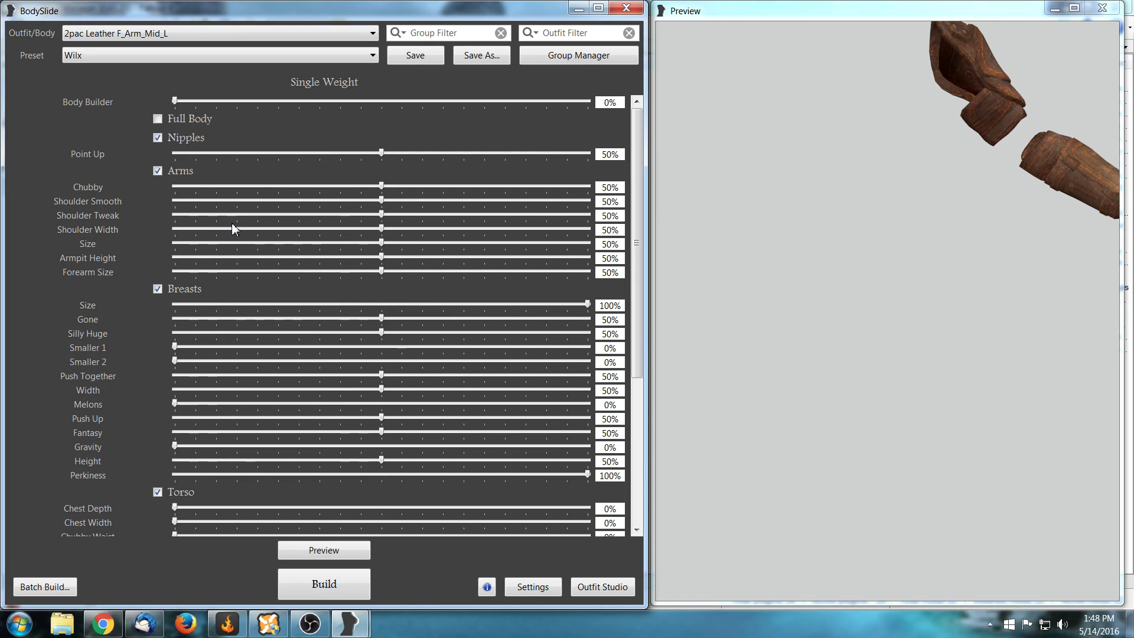
middle_click_drag(914, 242, 846, 302)
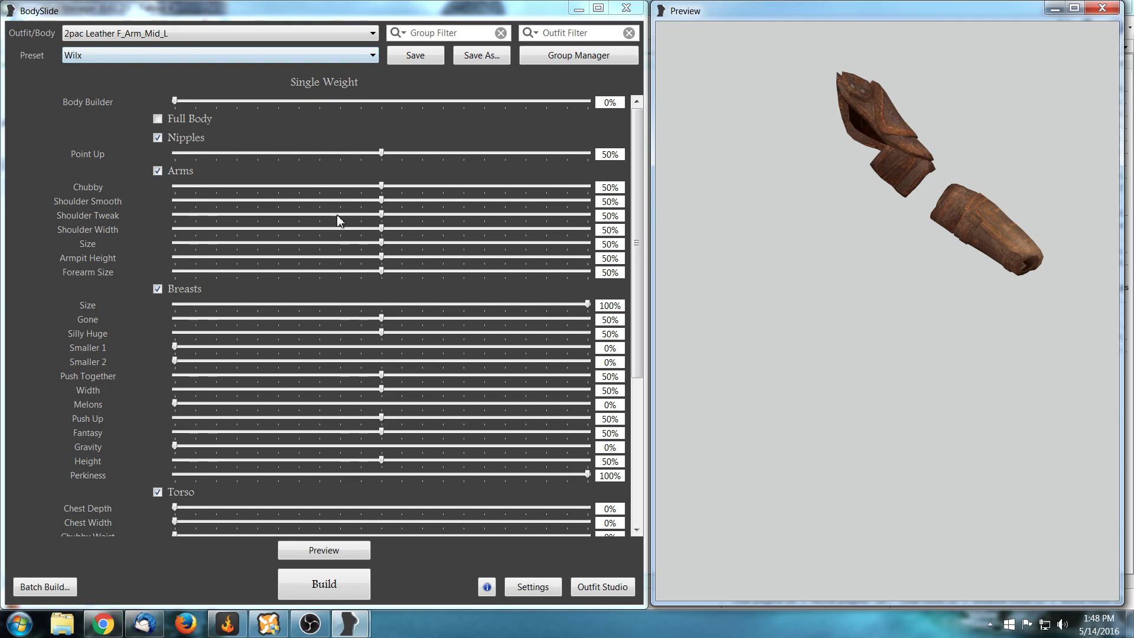
- Switch the outfit back to CBBE Nevernude 2
left_click(375, 33)
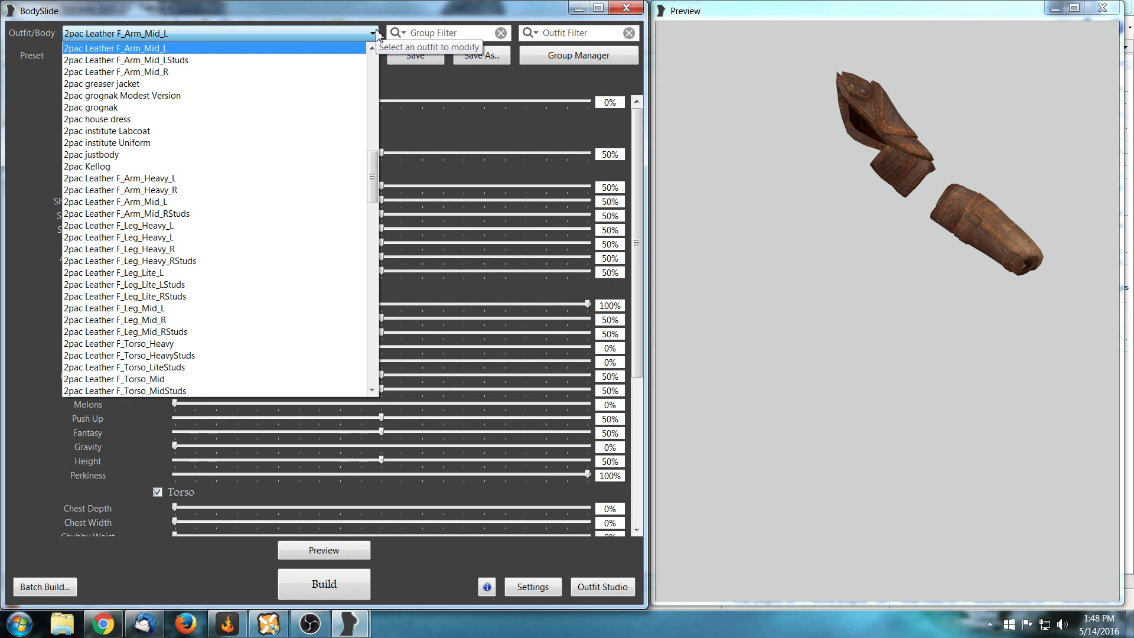
left_click(376, 33)
left_click(376, 34)
left_click_drag(371, 159, 364, 331)
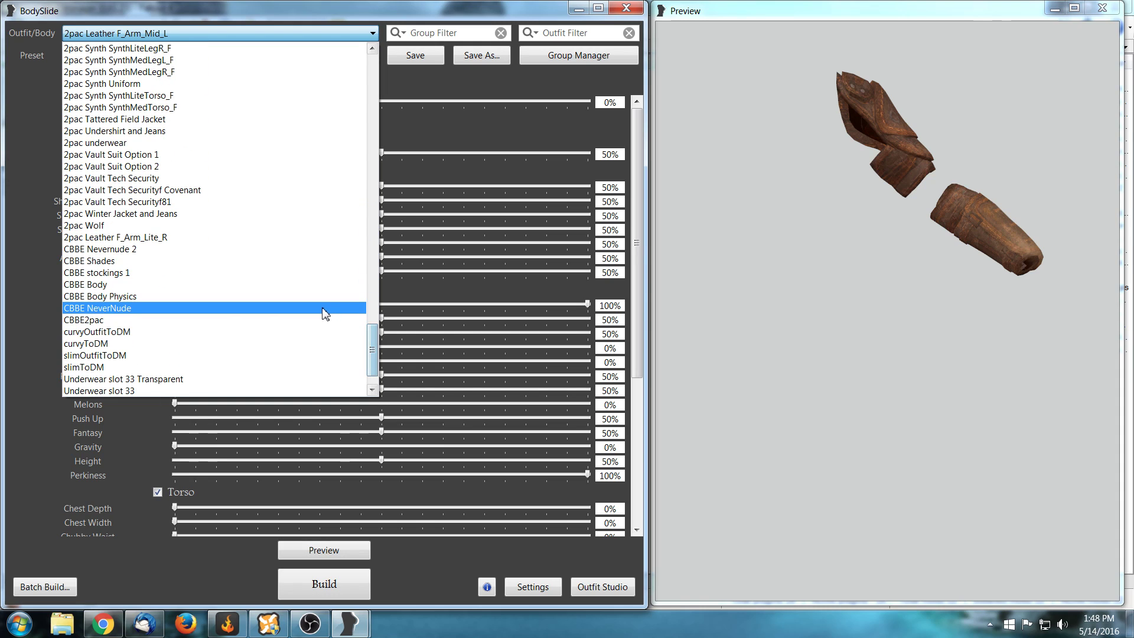
left_click(256, 253)
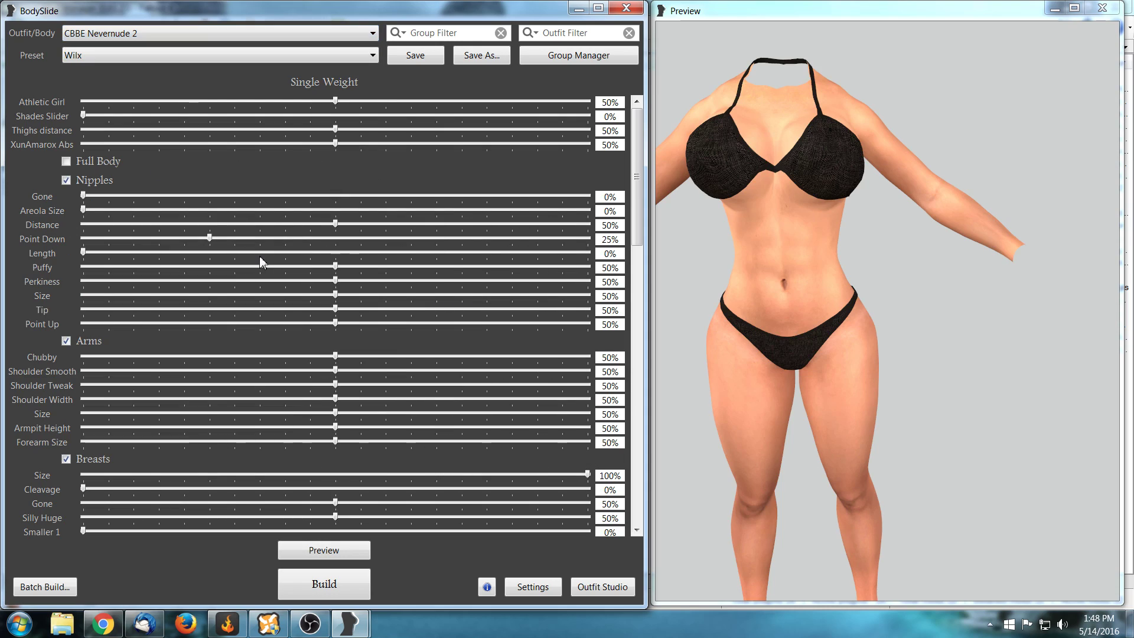
left_click(52, 590)
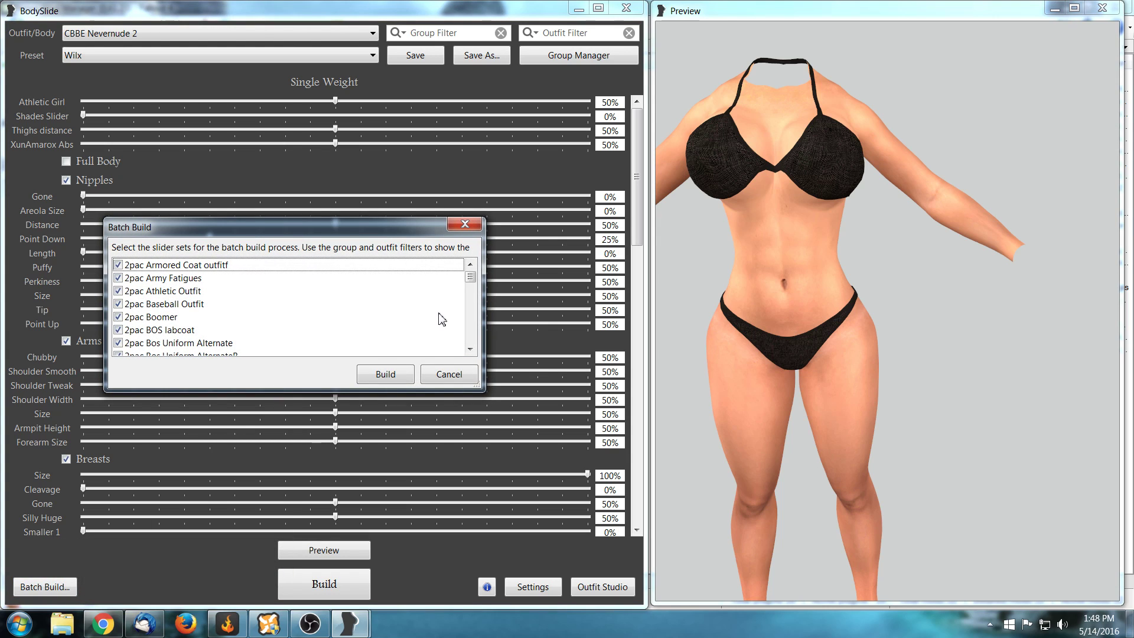
left_click(390, 378)
left_click(362, 377)
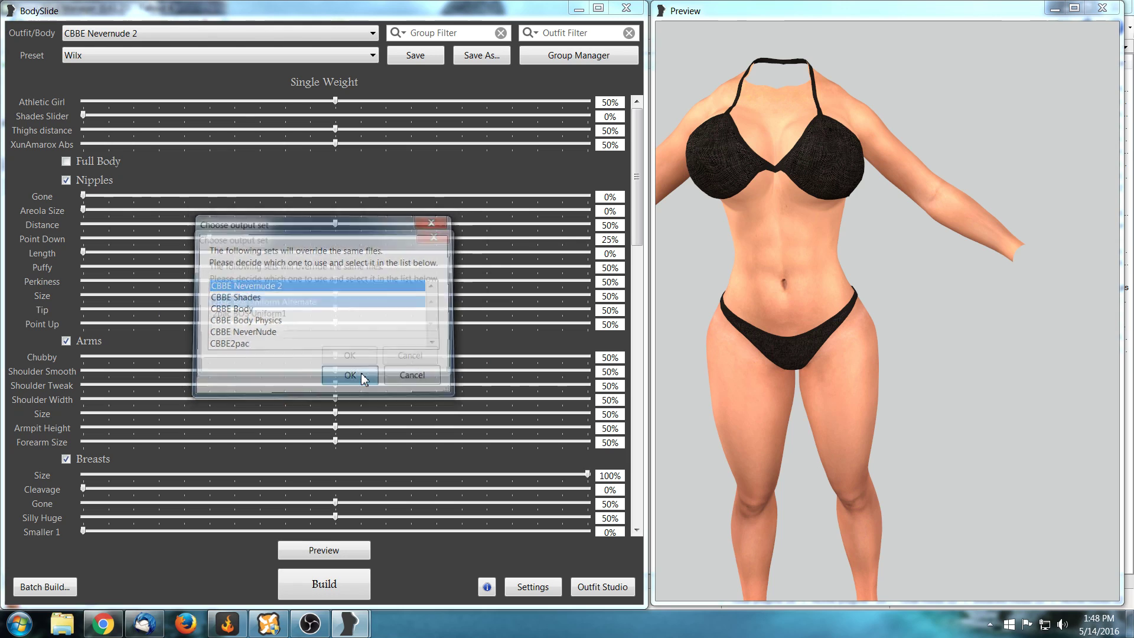
left_click(359, 362)
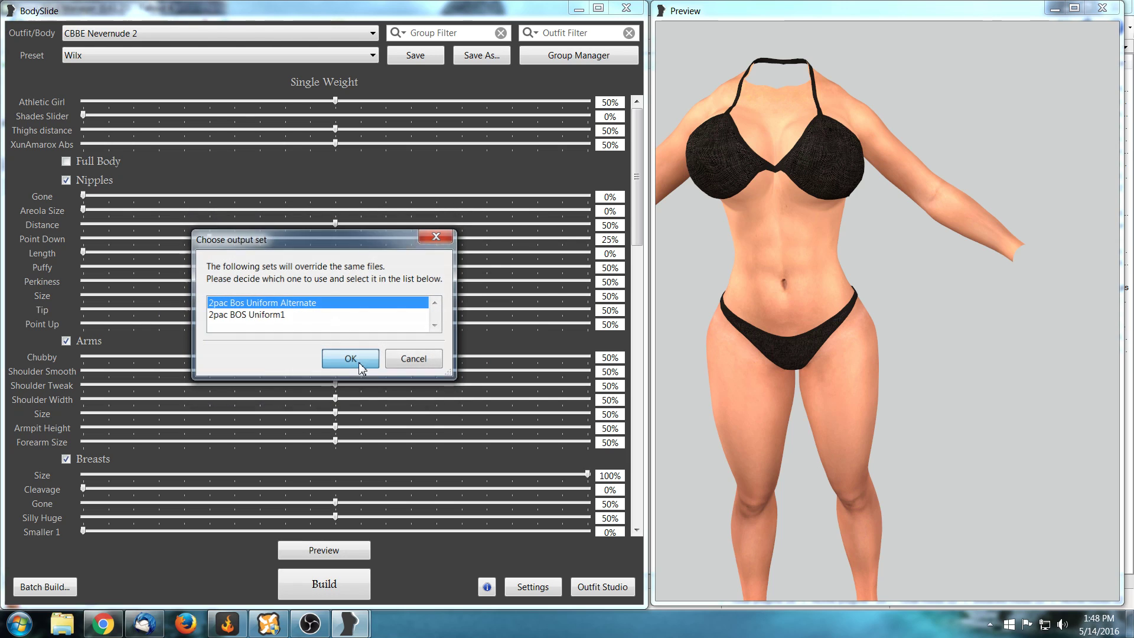
left_click(359, 362)
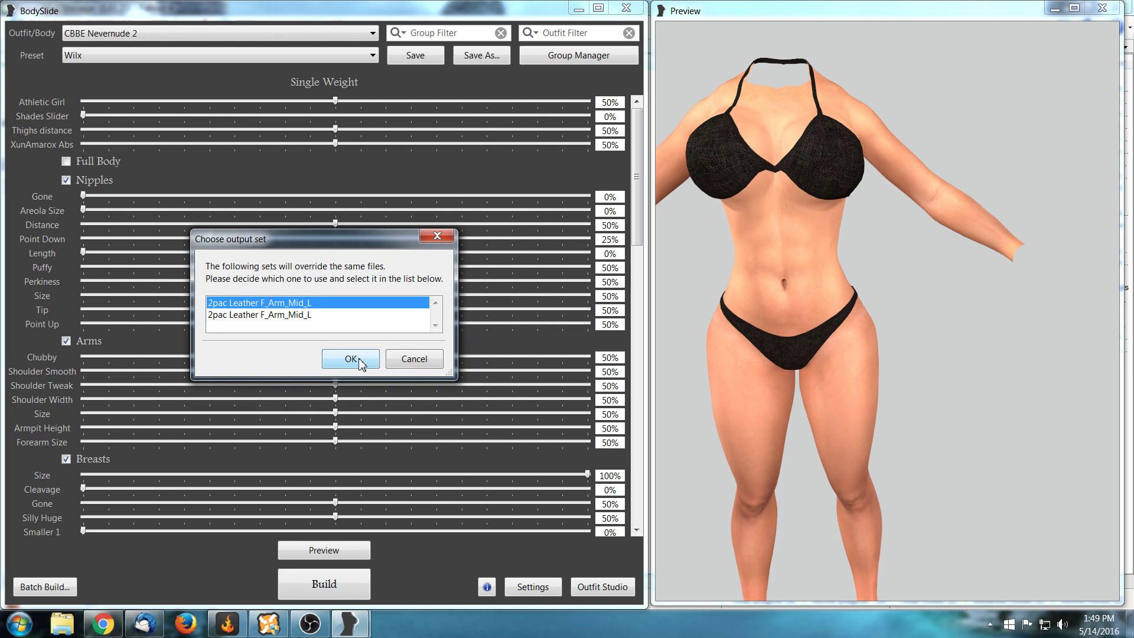
left_click(359, 362)
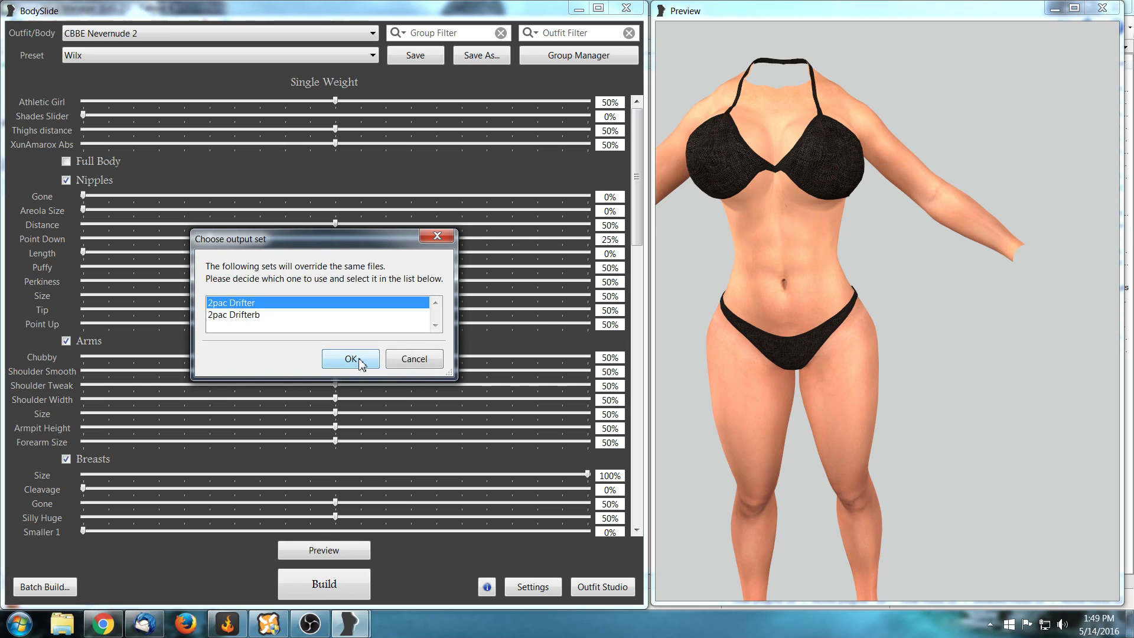
left_click(414, 359)
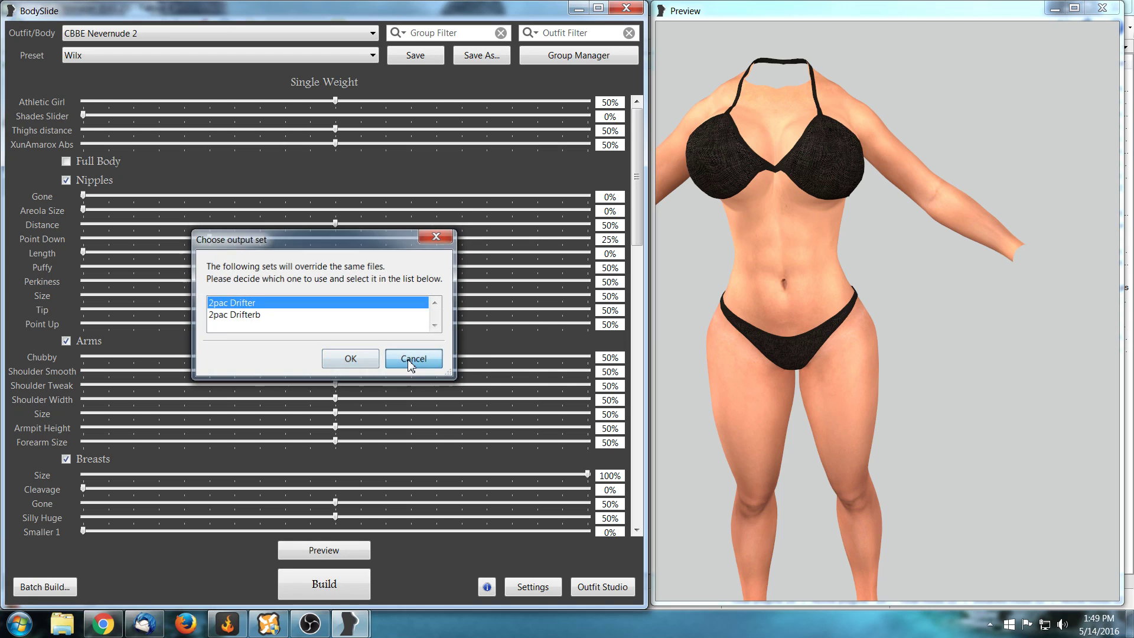
- Preview the 2pac Drifter outfit up close and at full length
left_click(371, 33)
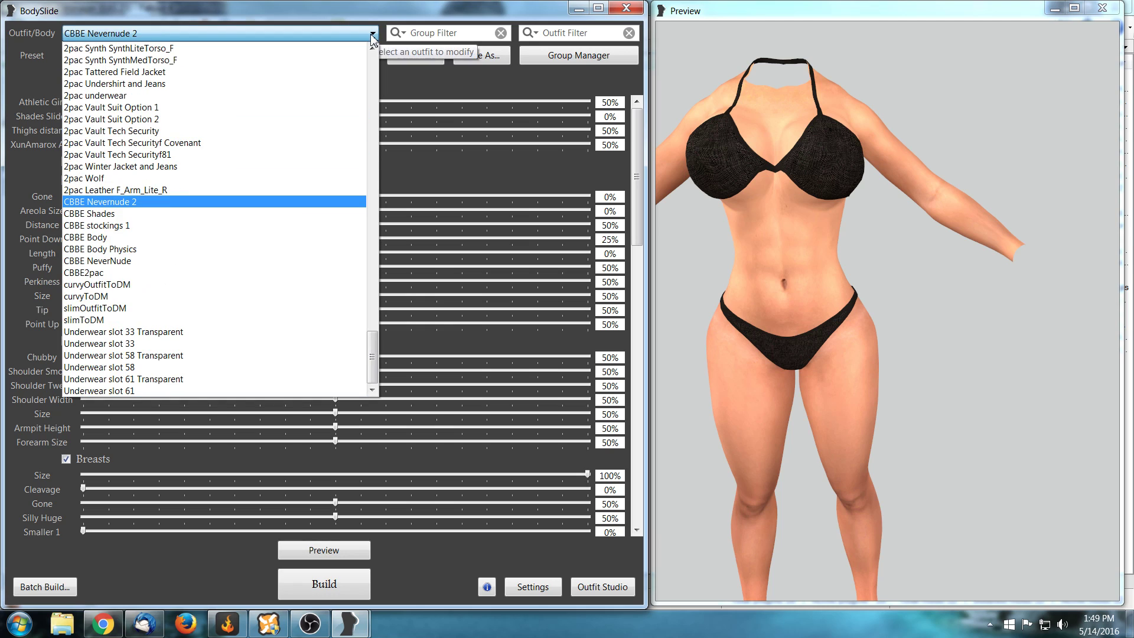
scroll(266, 96, "up", 6)
scroll(268, 98, "up", 18)
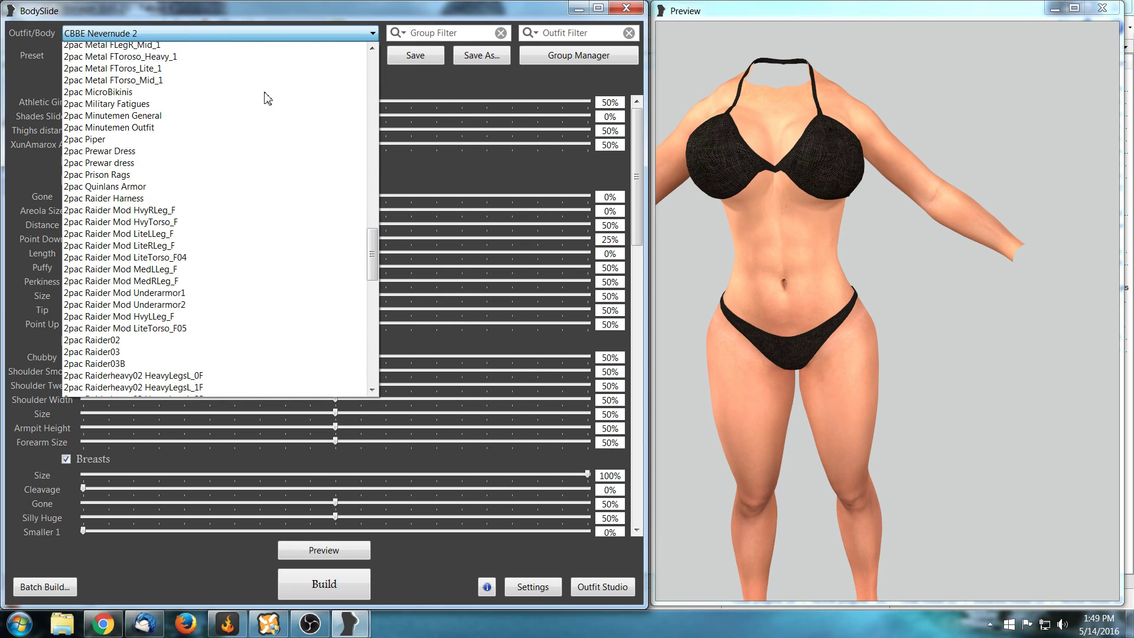
scroll(267, 98, "up", 15)
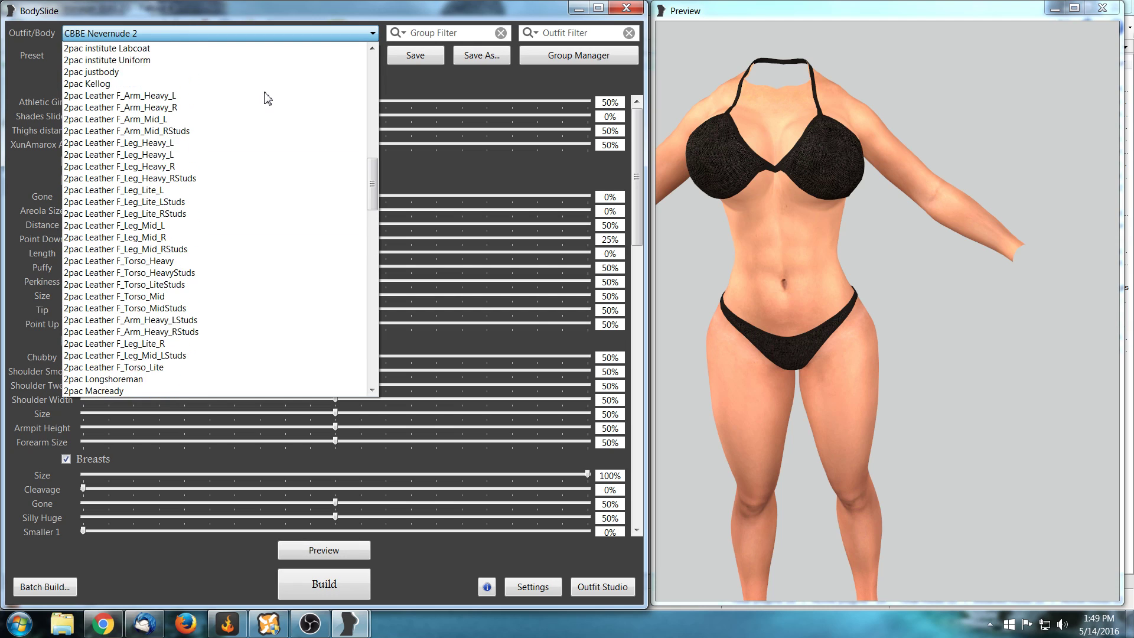
scroll(266, 97, "up", 2)
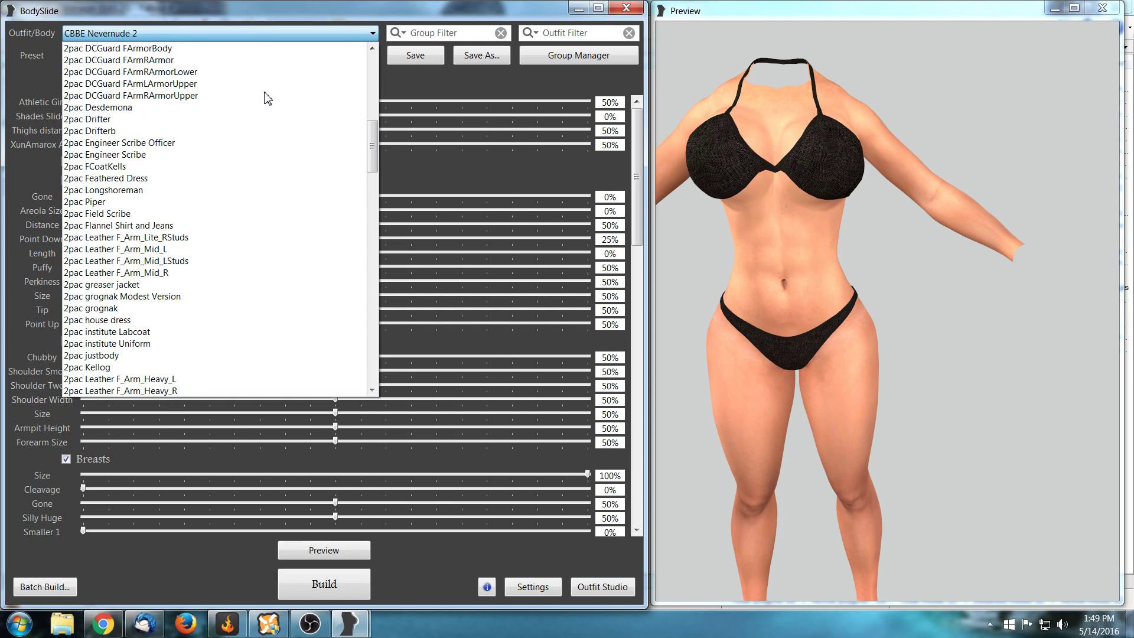
left_click(141, 127)
middle_click_drag(750, 237, 890, 238)
scroll(888, 239, "up", 2)
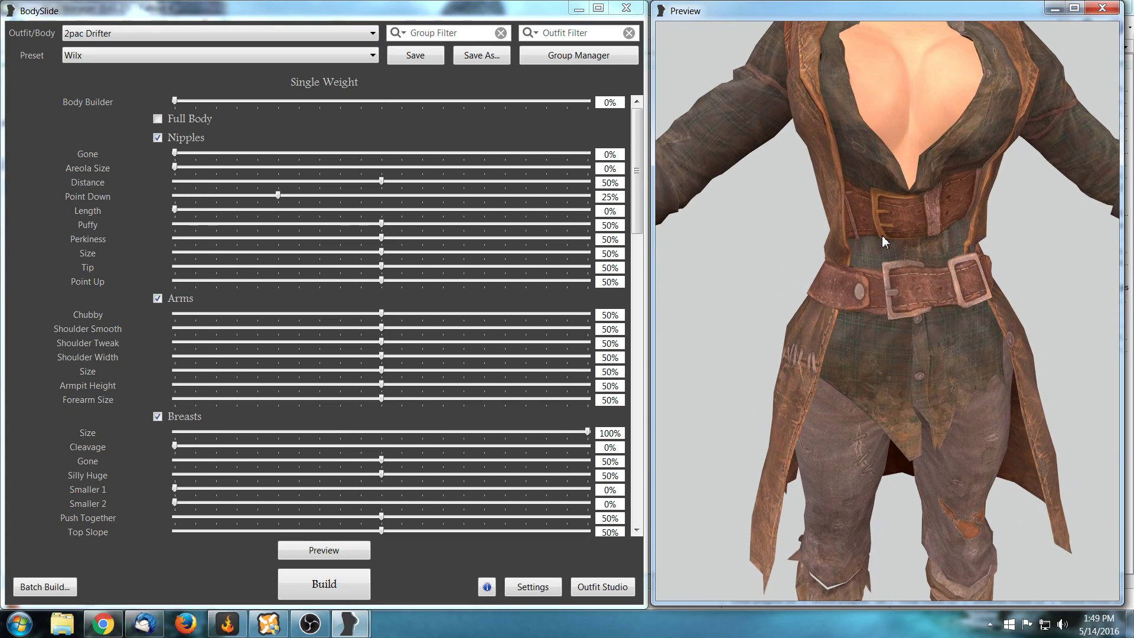
scroll(885, 239, "down", 4)
scroll(884, 241, "down", 1)
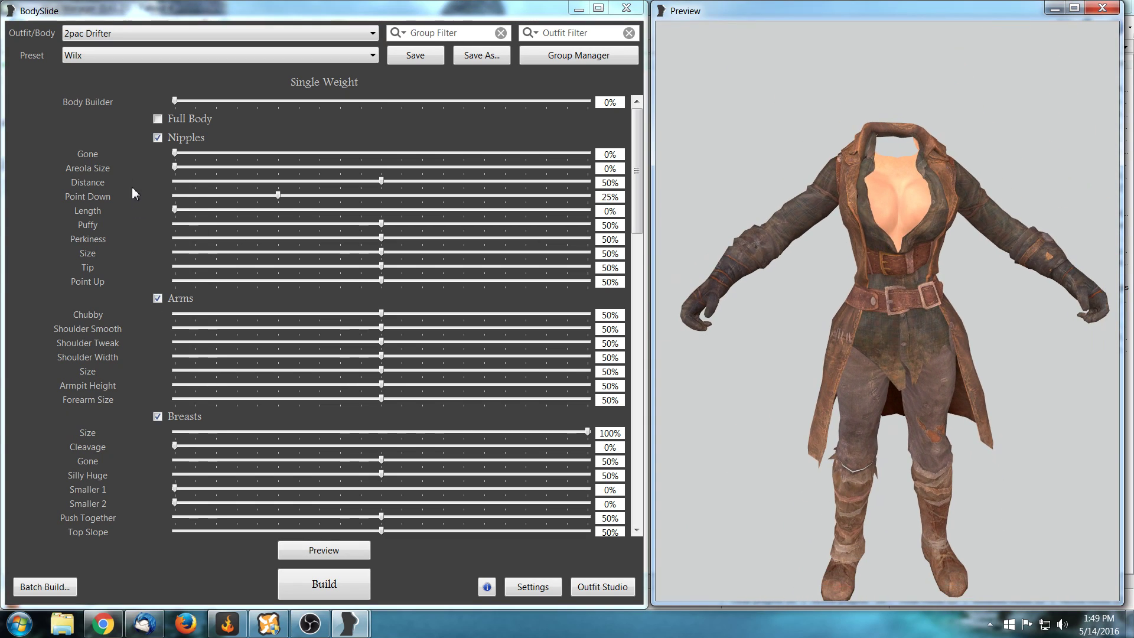
- Compare the 2pac Drifterb outfit with 2pac Drifter in the preview
left_click(372, 34)
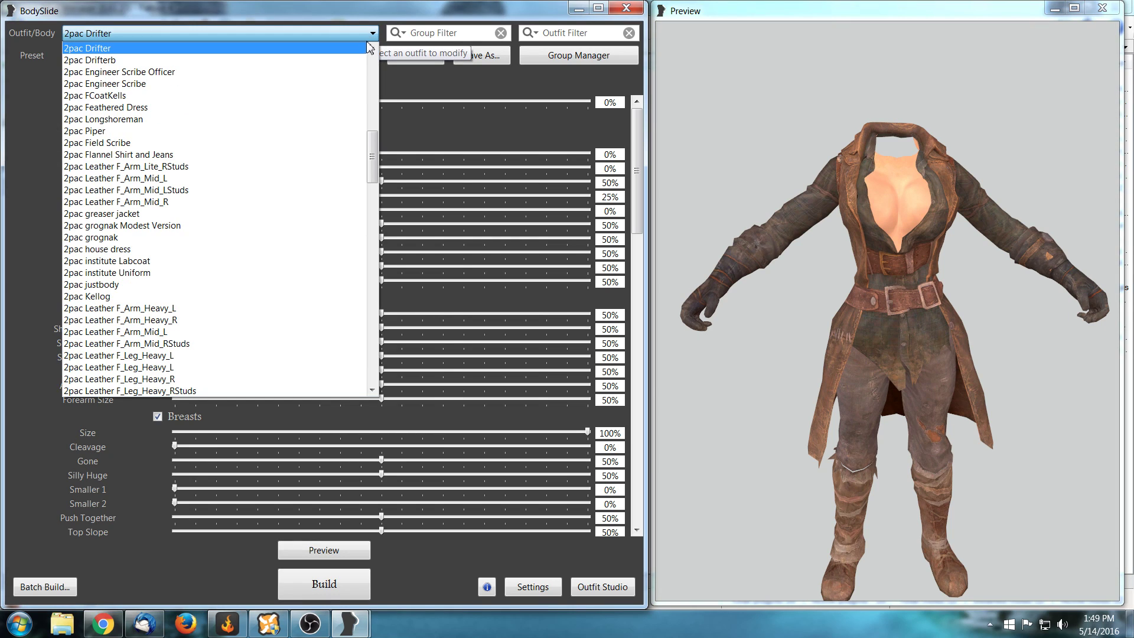
left_click(297, 63)
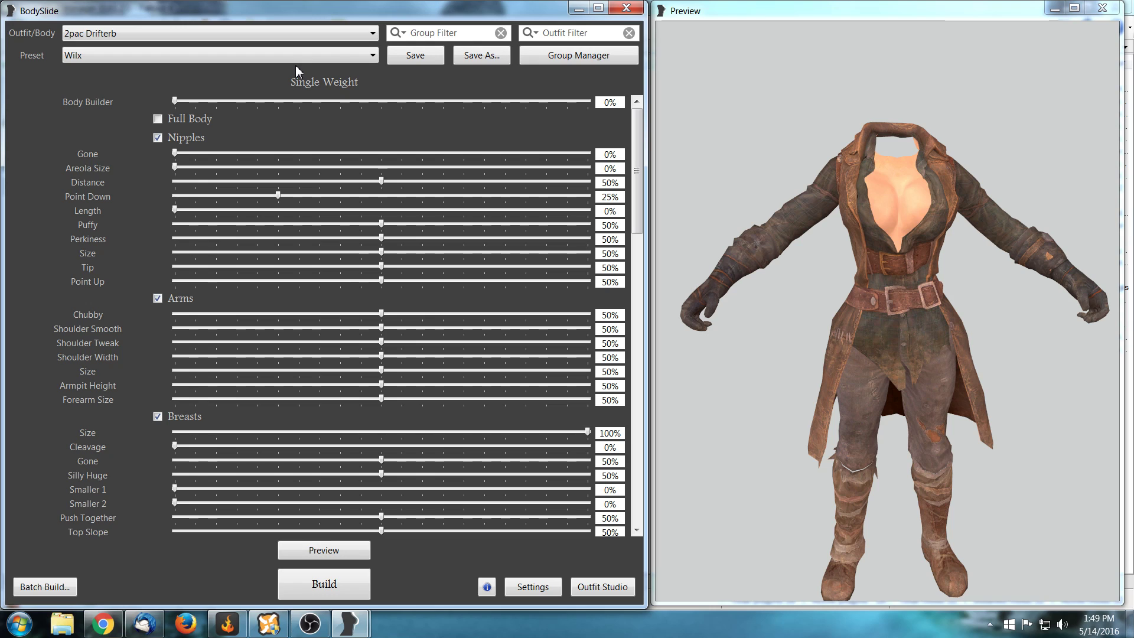
left_click(372, 34)
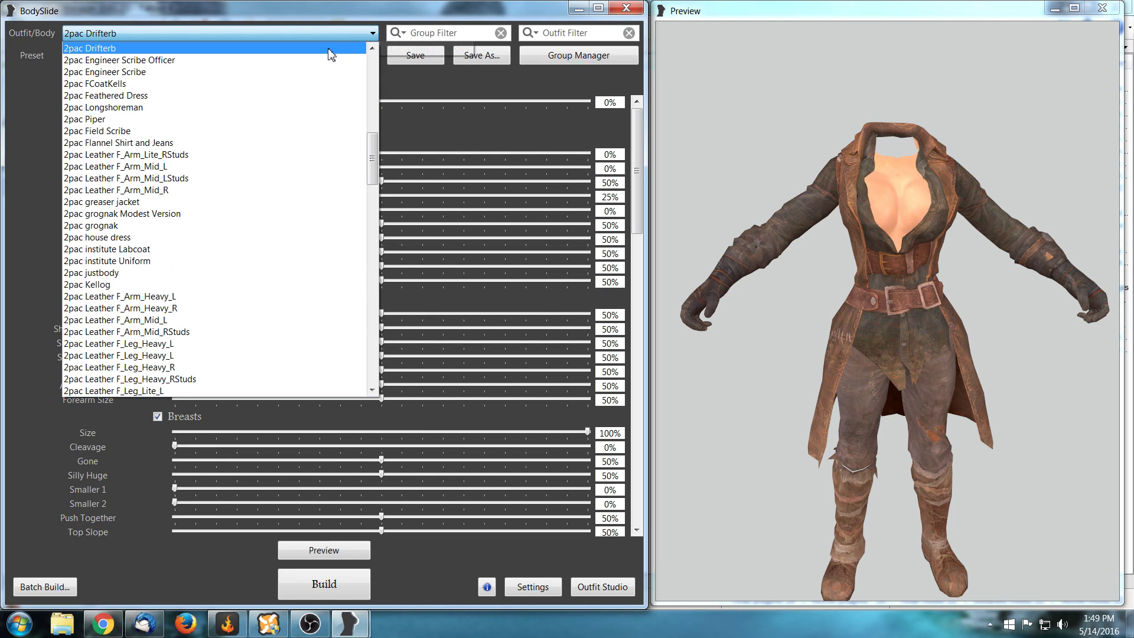
left_click(372, 48)
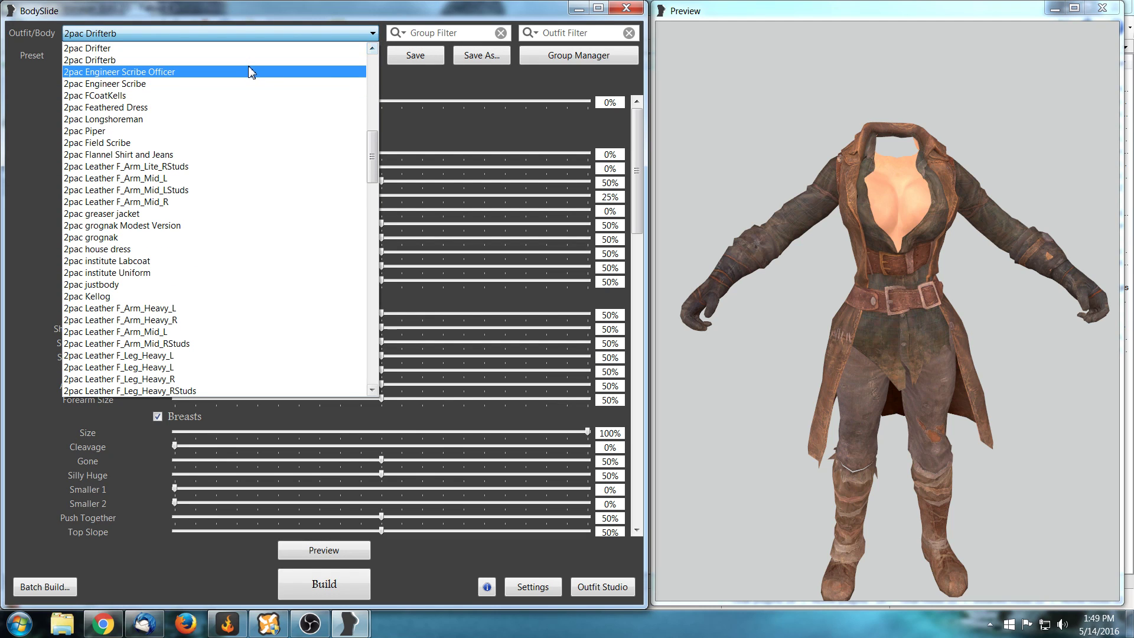
left_click(254, 50)
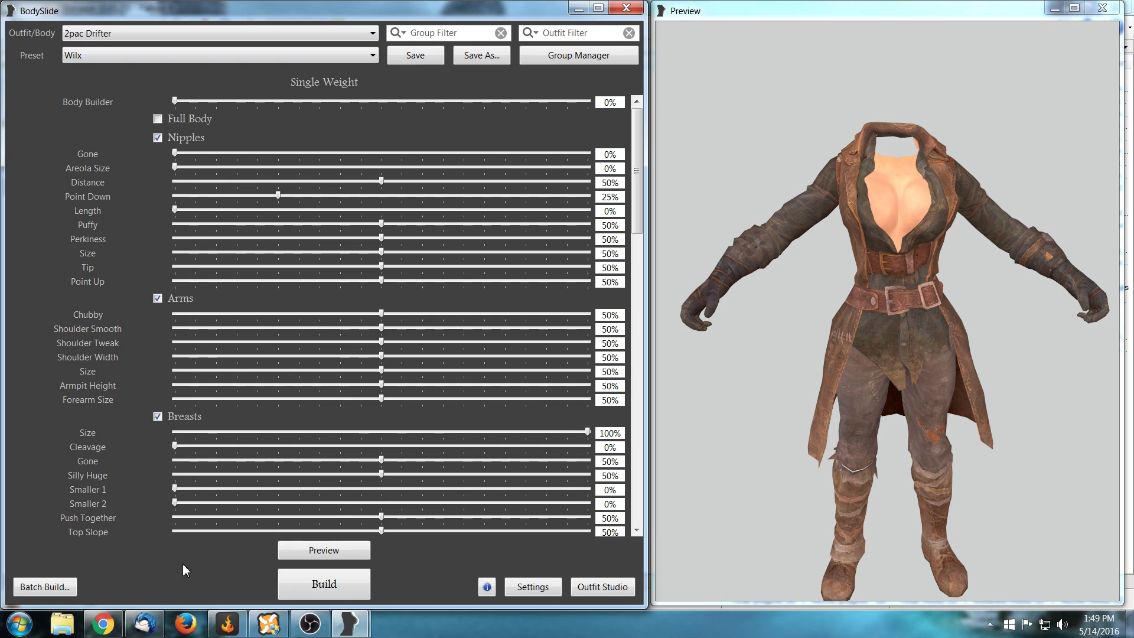
- Switch the outfit from 2pac Drifter back to CBBE Nevernude 2
left_click(373, 33)
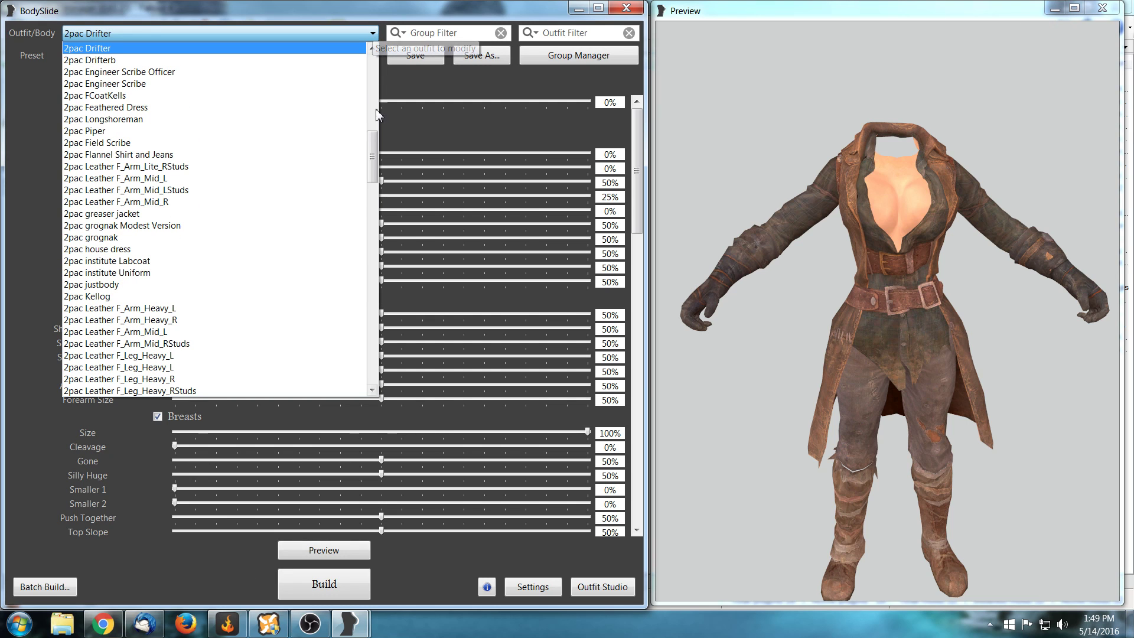
left_click_drag(372, 154, 362, 337)
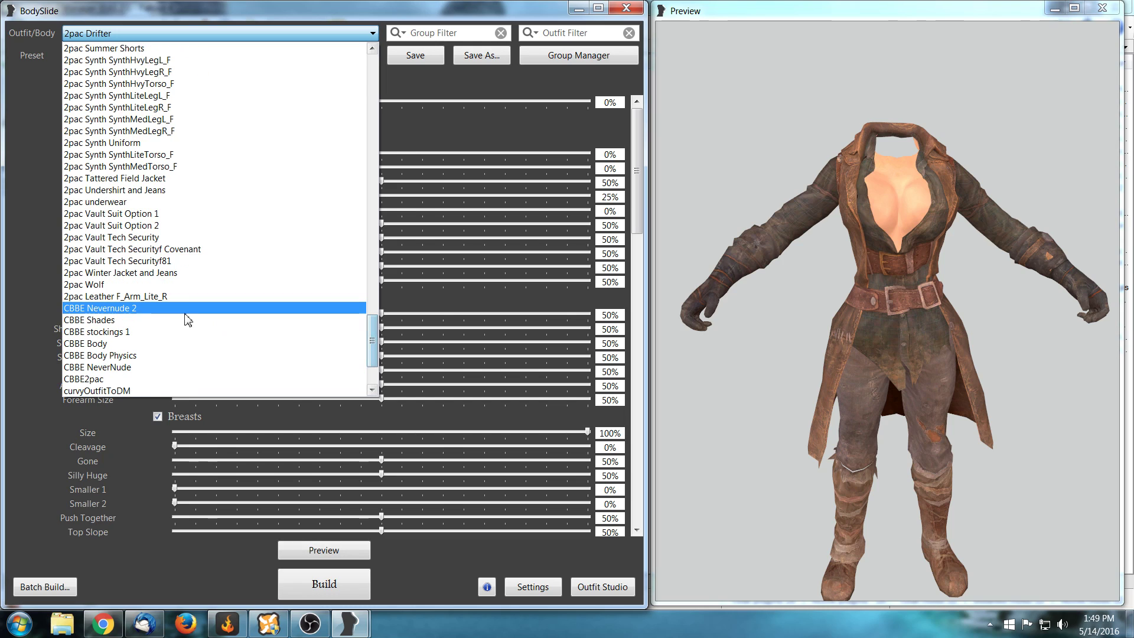
left_click(248, 308)
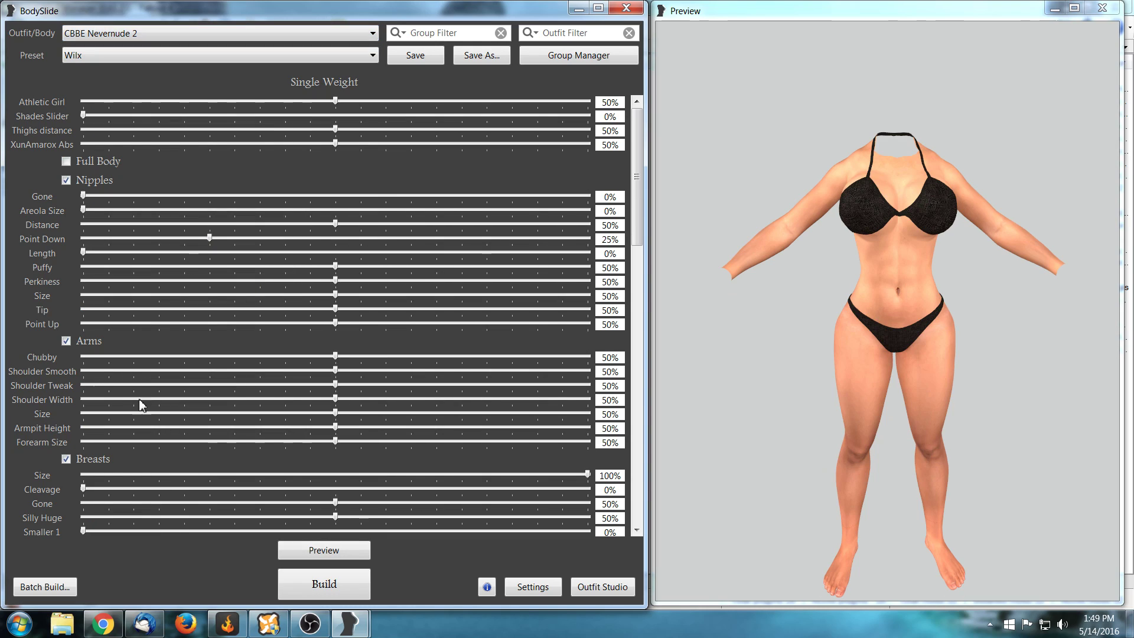
- Start a batch build of all slider sets, choosing CBBE Nevernude 2 as the body and accepting the preselected set for the first outfit conflicts
left_click(58, 586)
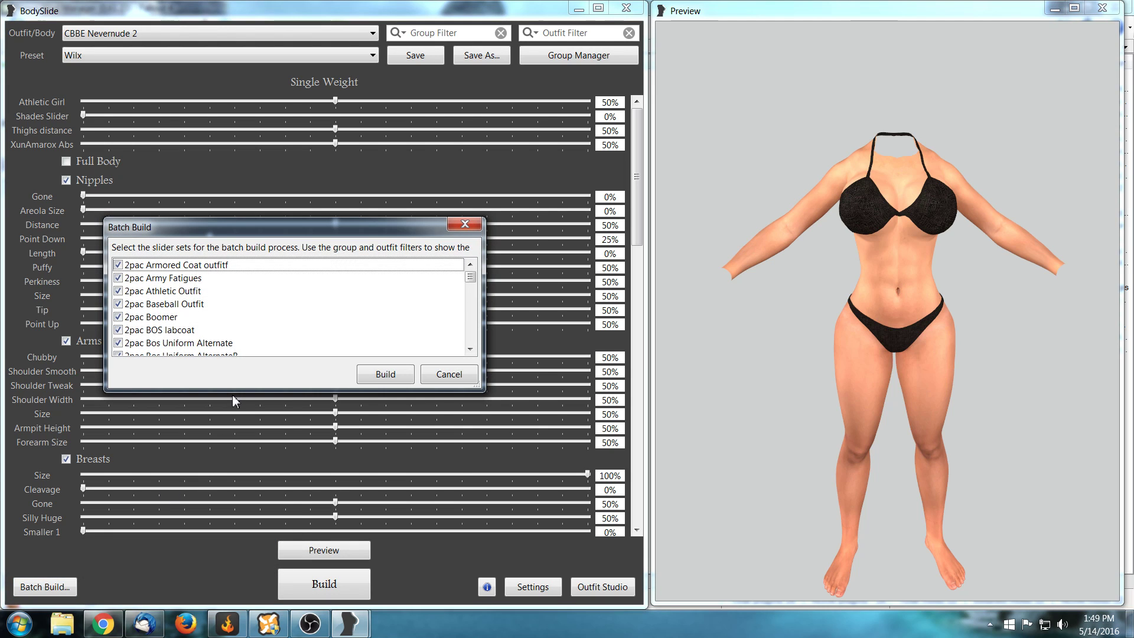
left_click(370, 378)
left_click(370, 376)
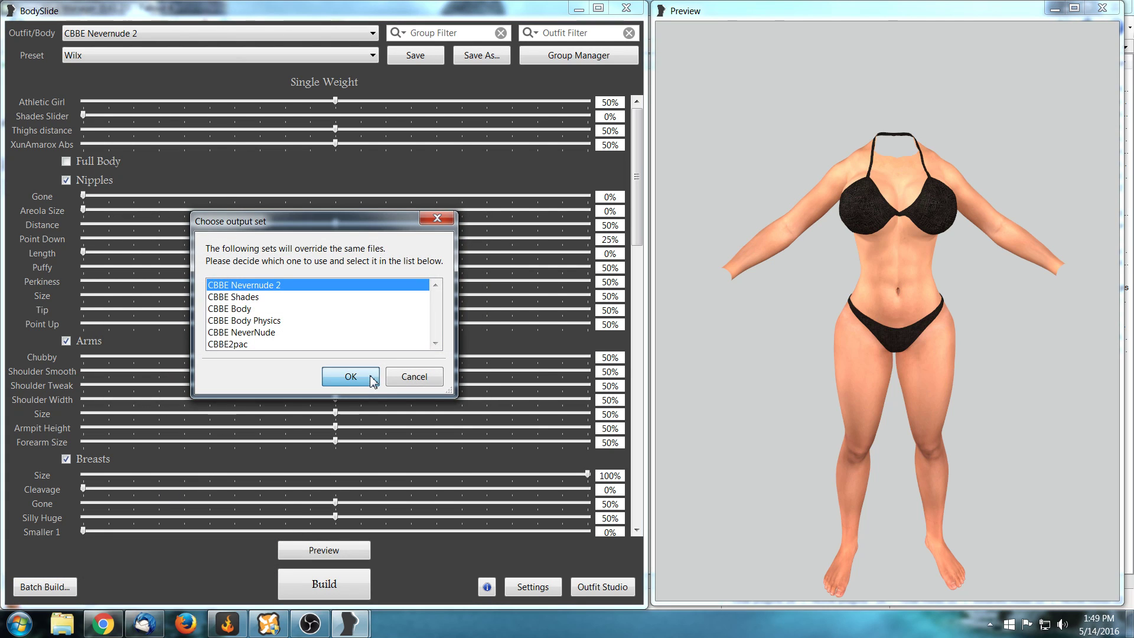
left_click(367, 359)
left_click(370, 361)
left_click(370, 361)
left_click(370, 361)
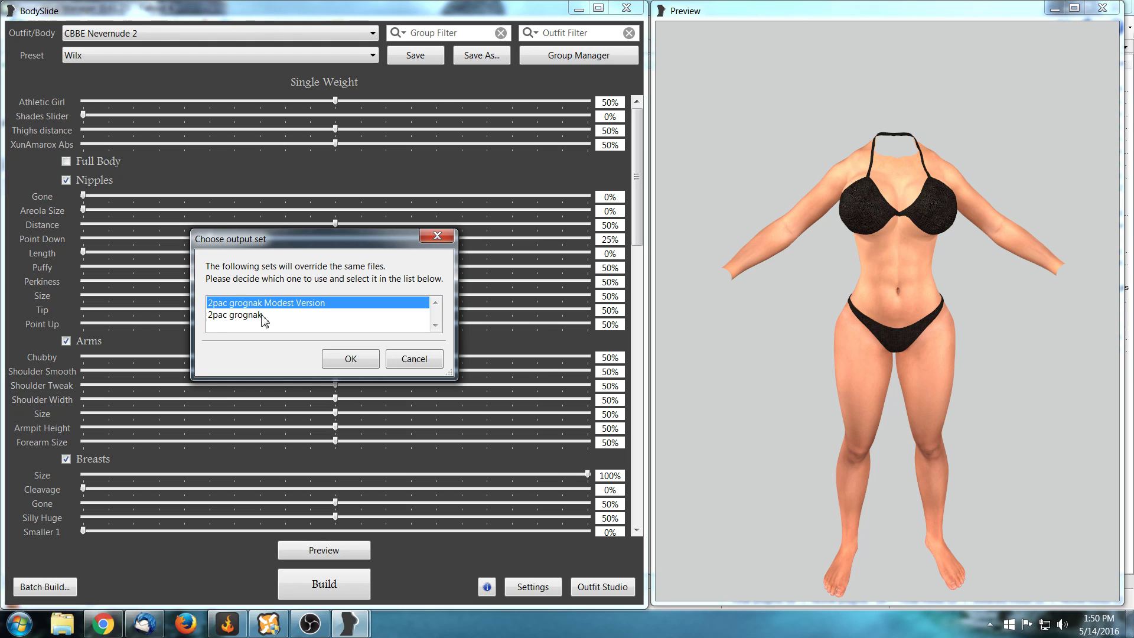
- Confirm an output set for the 2pac grognak, Longshoreman, Piper and Vault Suit conflicts, and finish the batch build
left_click(351, 361)
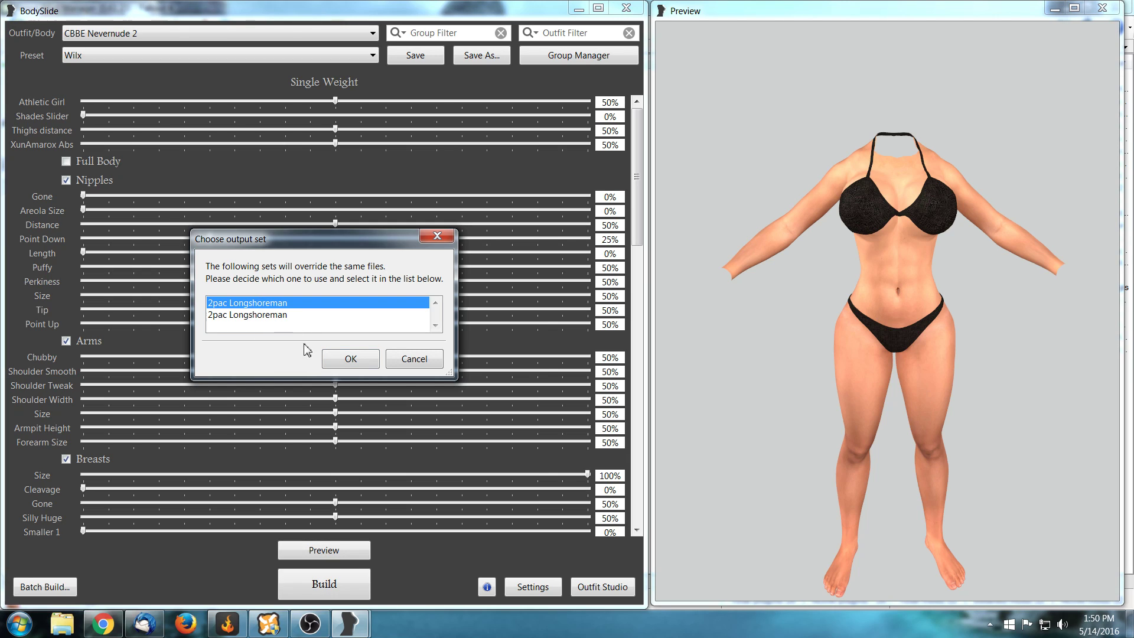
left_click(350, 362)
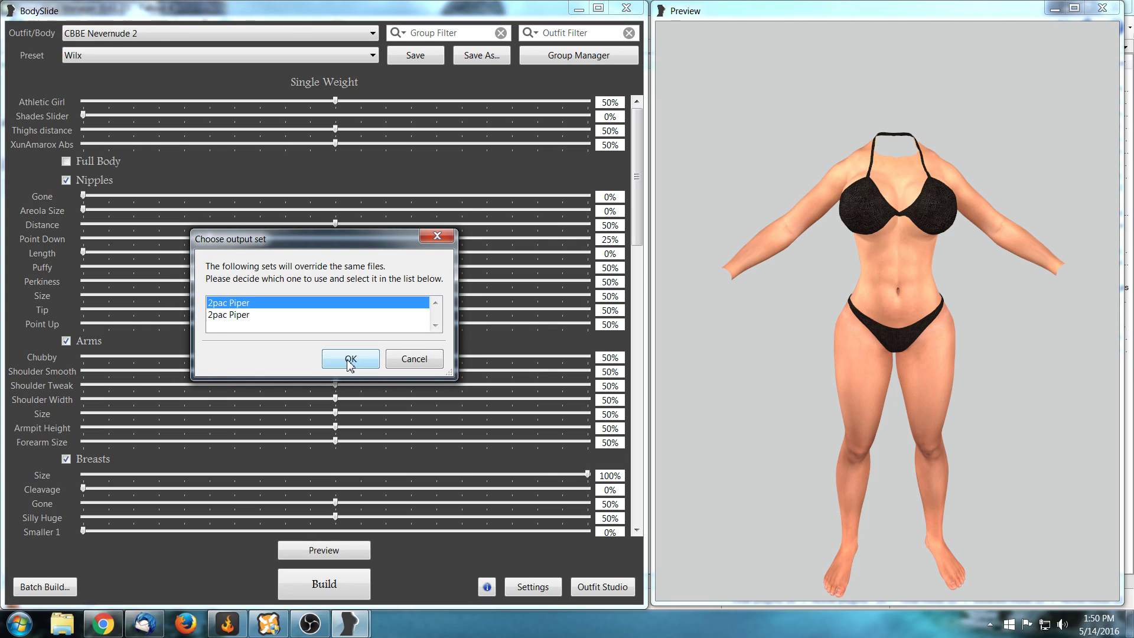
left_click(350, 361)
left_click(350, 358)
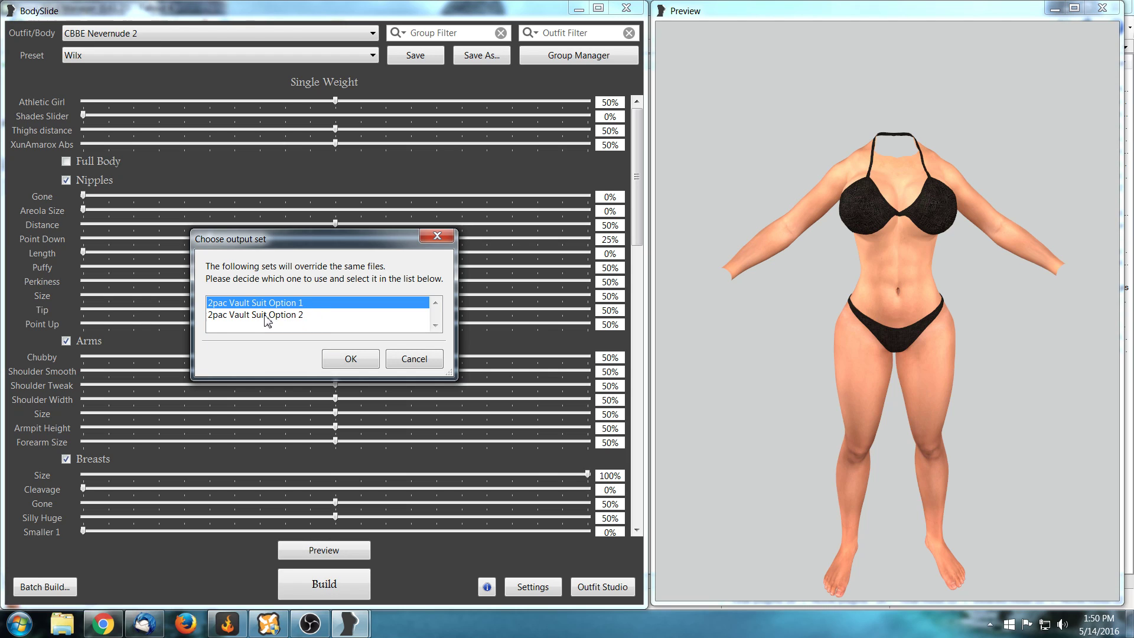
left_click(350, 360)
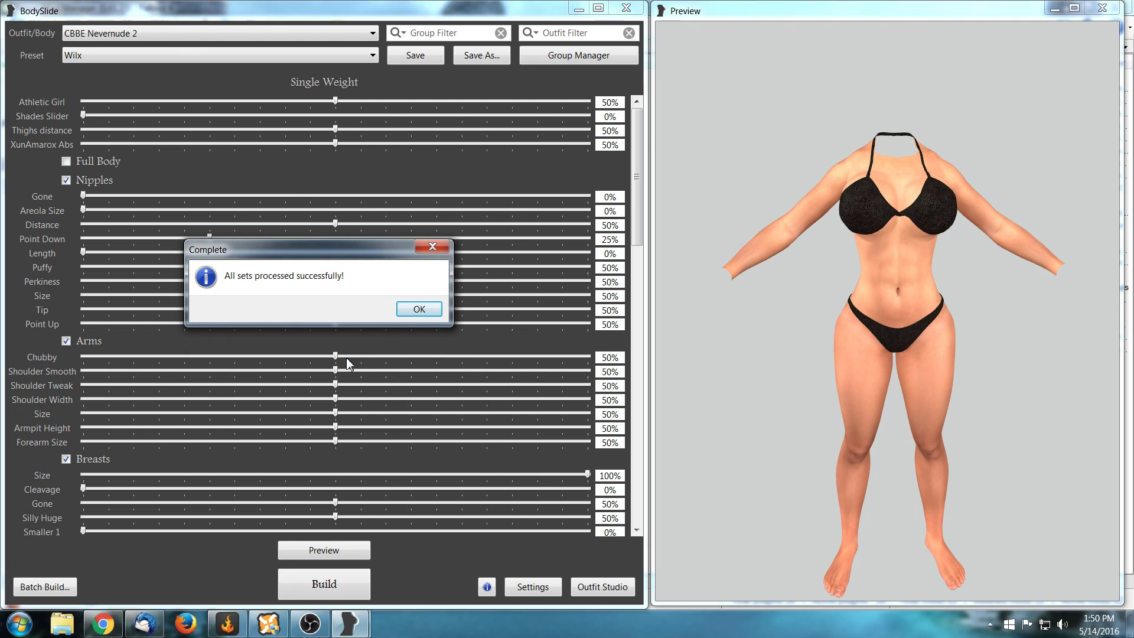
left_click(426, 309)
- Compare 2pac Vault Suit Option 1 and Option 2 from an angle in the preview, and close the preview
left_click(375, 34)
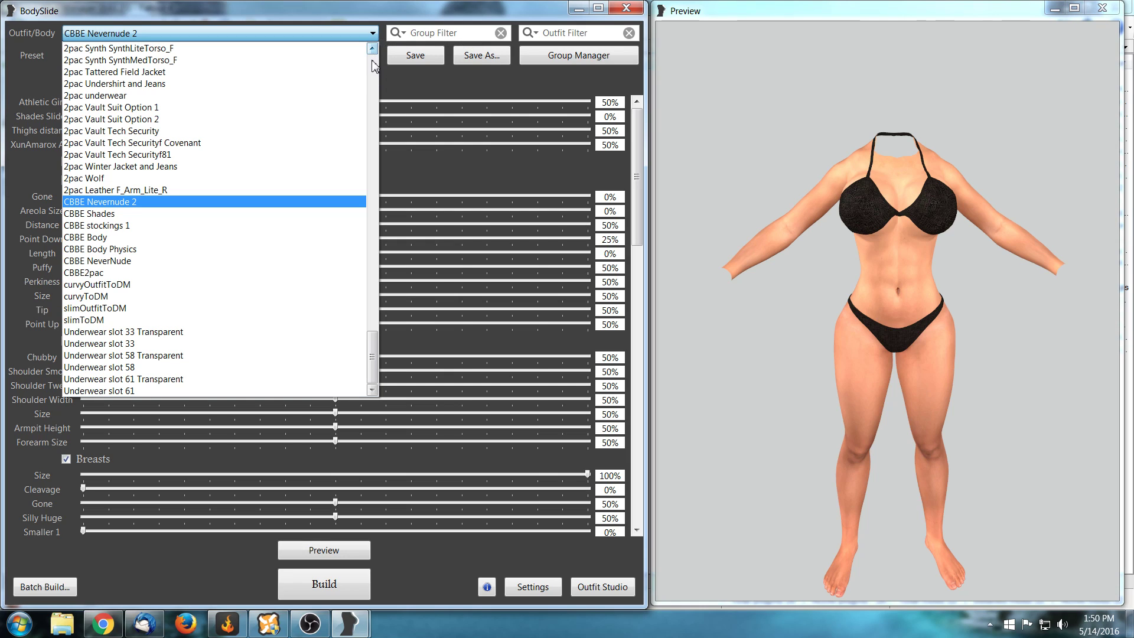
left_click(195, 109)
left_click_drag(816, 319, 699, 256)
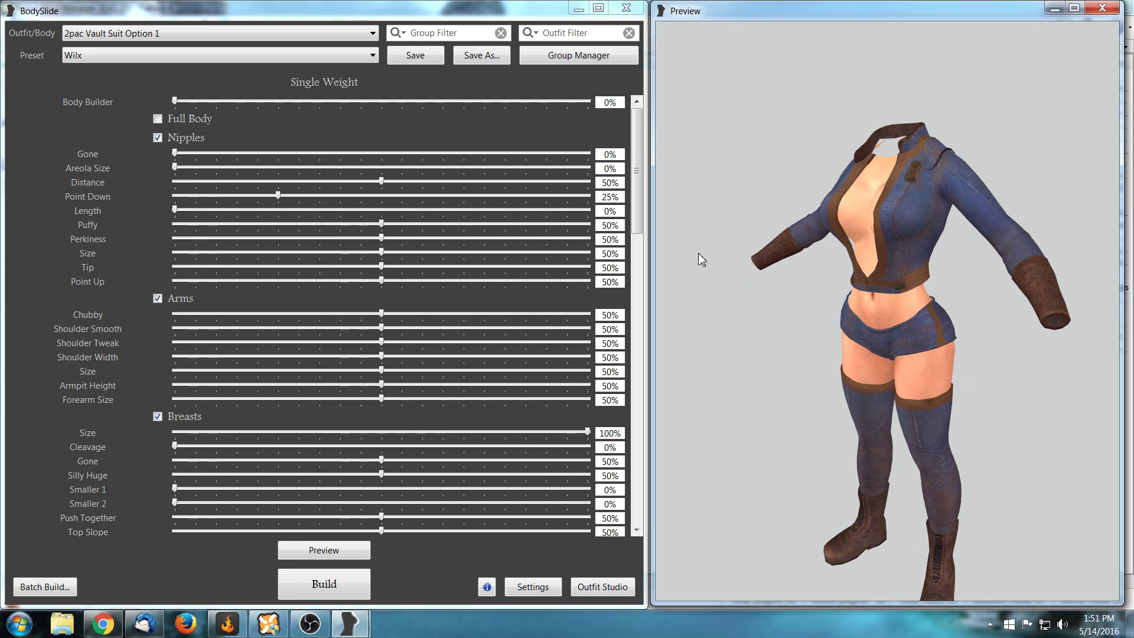
left_click(371, 34)
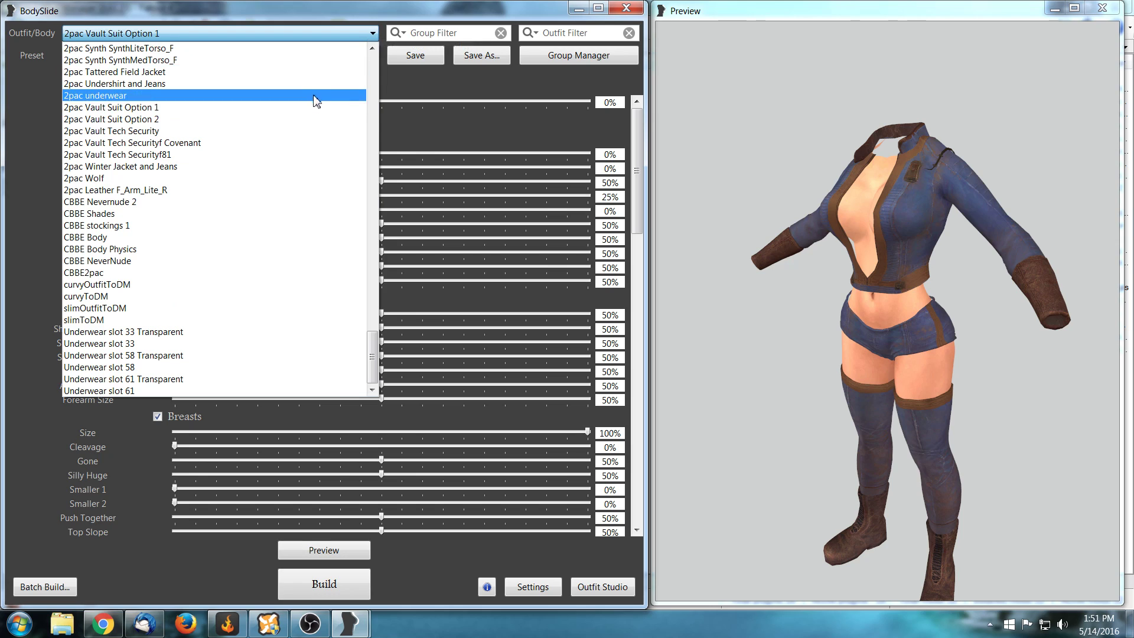
left_click(298, 121)
left_click_drag(985, 391, 961, 392)
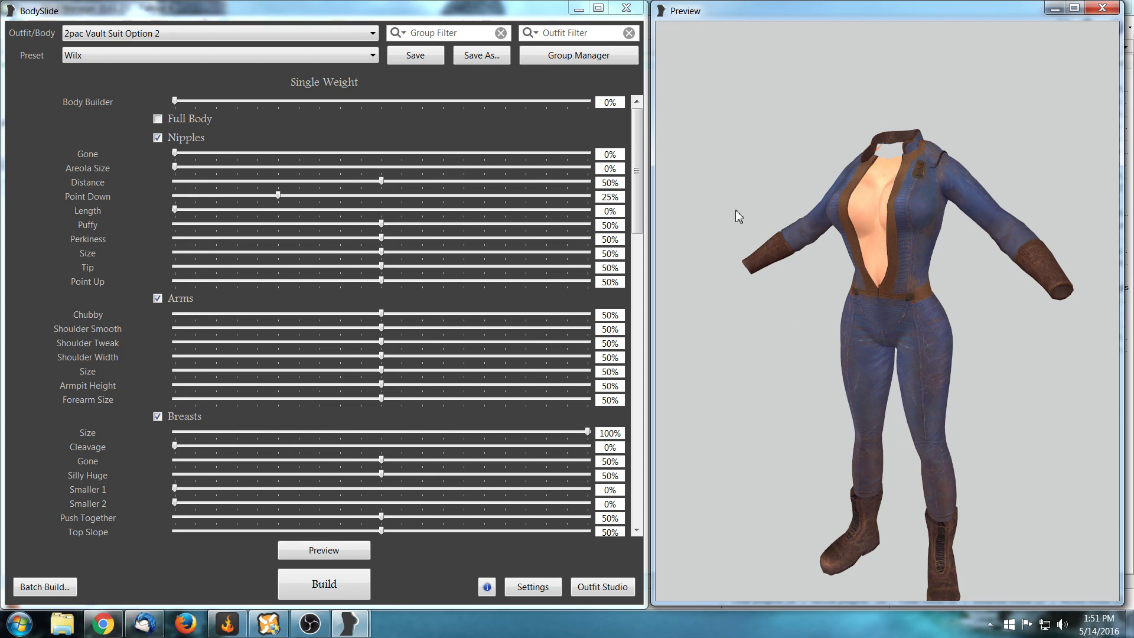
left_click(1103, 8)
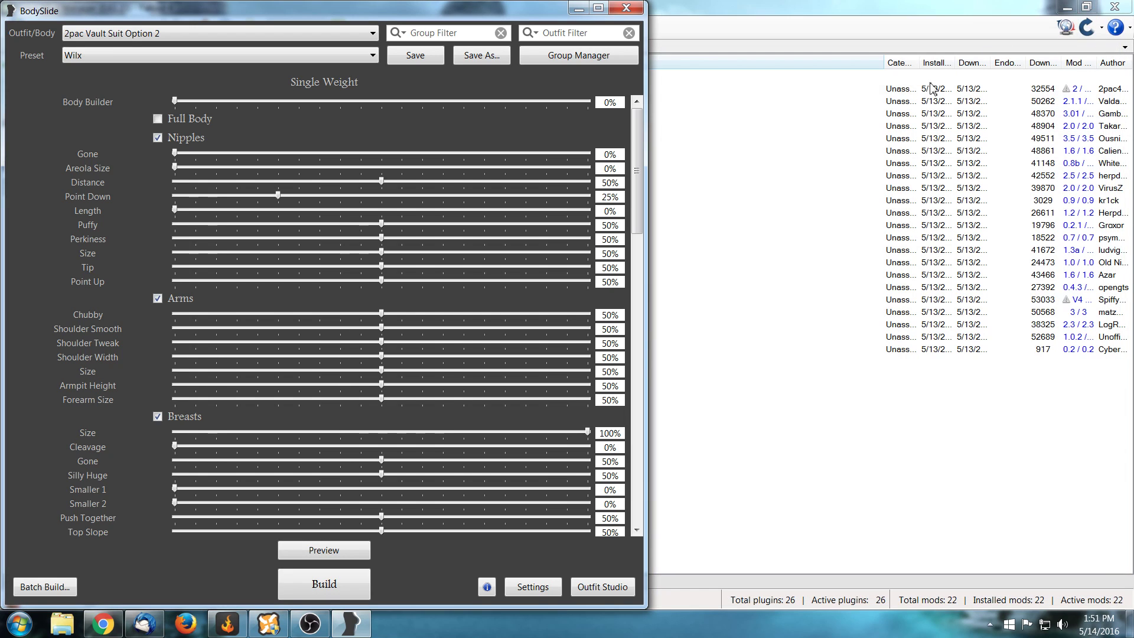